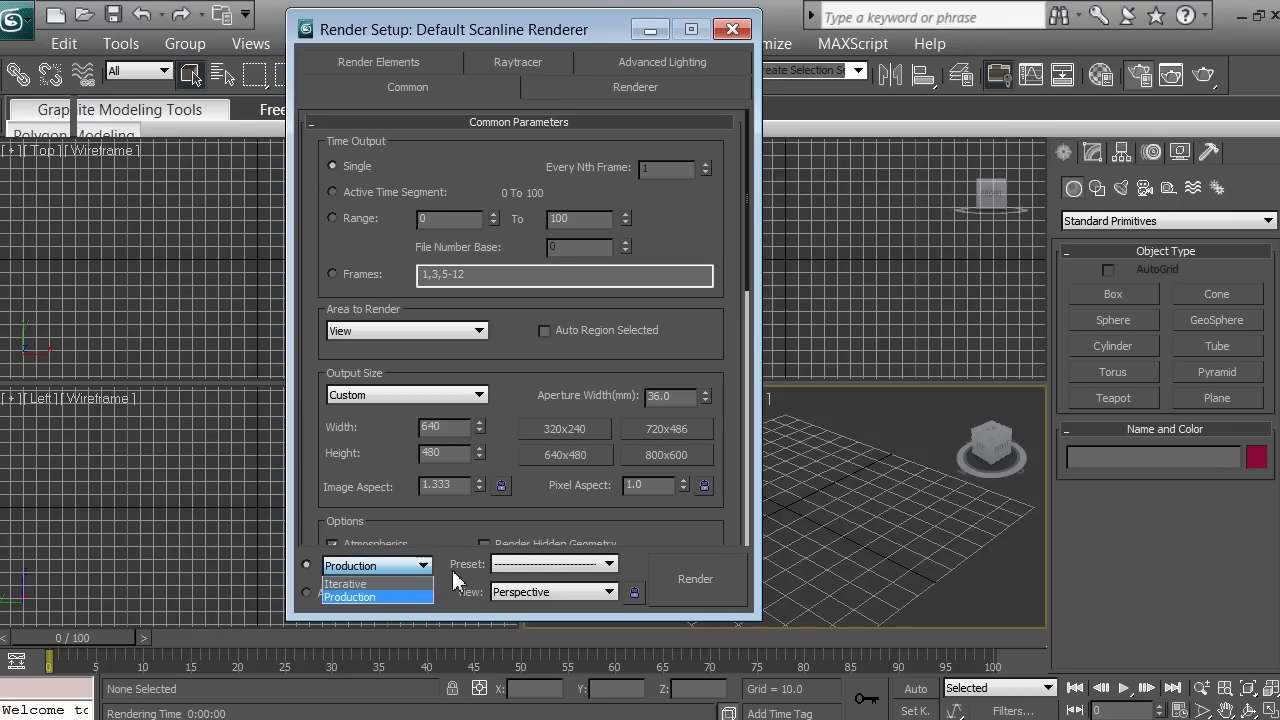
# Step: Review the render mode and view choices in Render Setup, then close the dialog with Production and Perspective kept
pyautogui.click(457, 573)
pyautogui.click(524, 595)
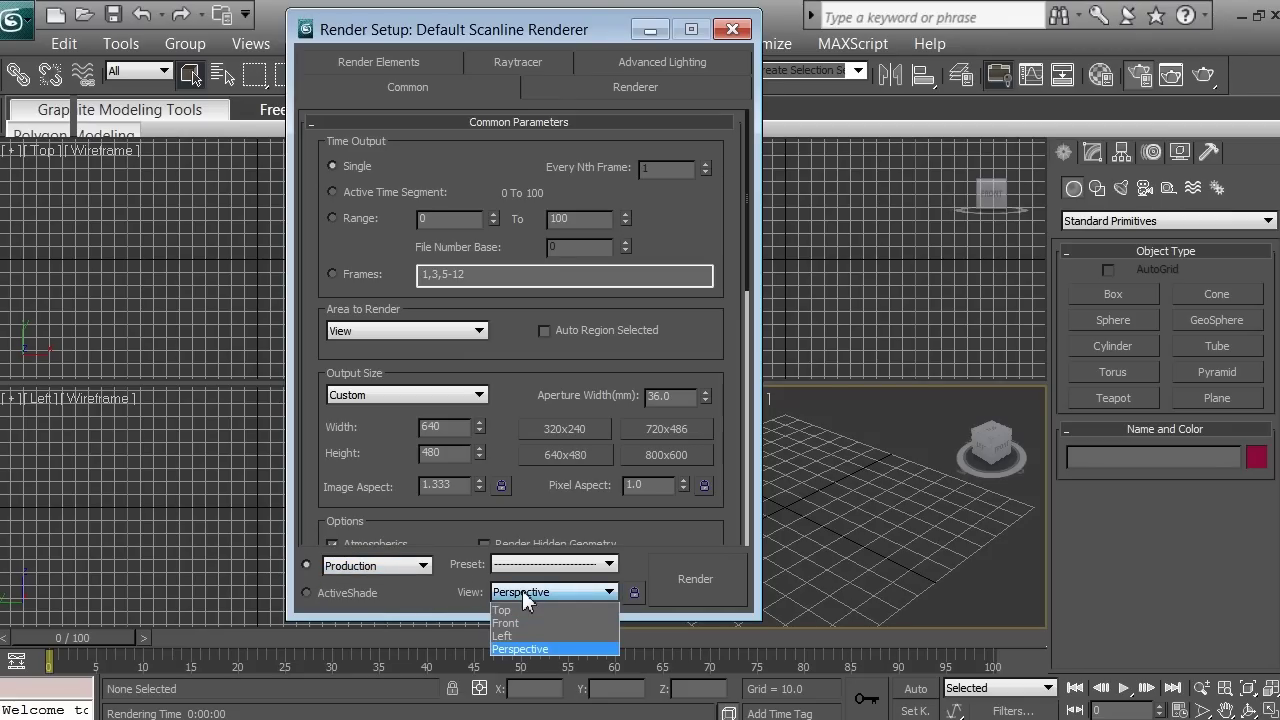
pyautogui.click(524, 595)
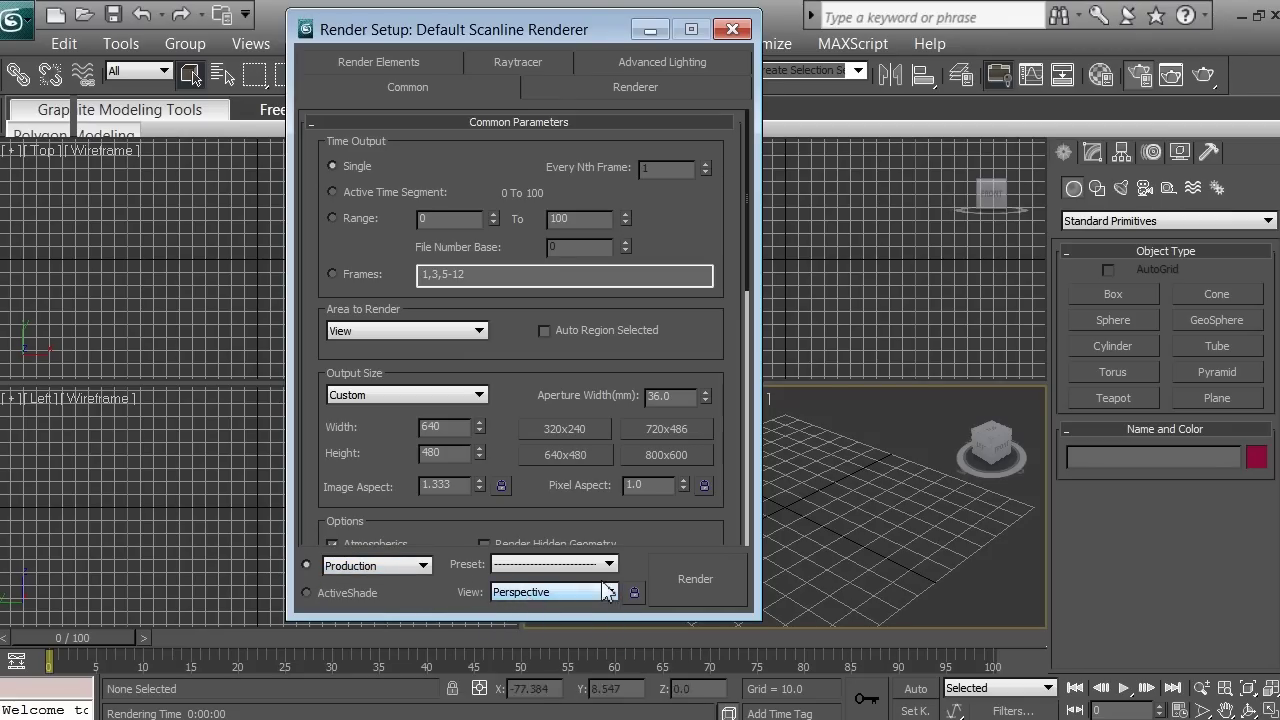
pyautogui.click(732, 31)
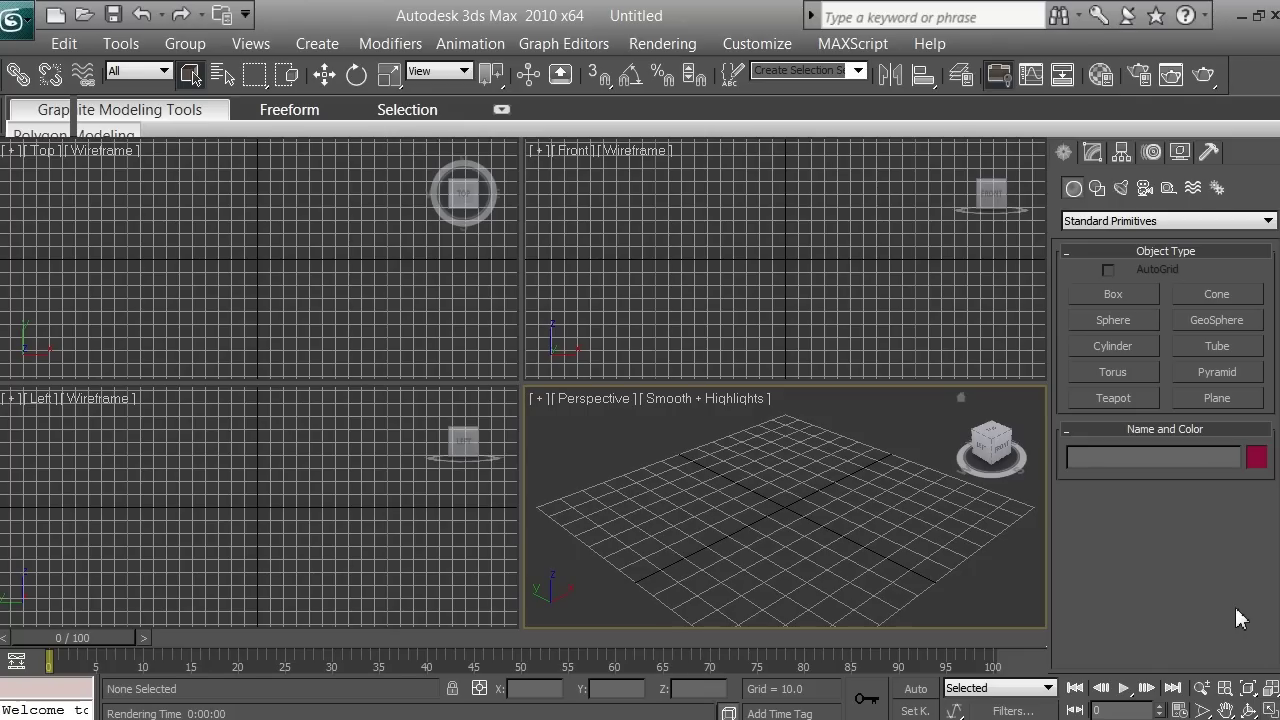
# Step: Toggle the Perspective viewport to full size and back, and look over the Customize commands
pyautogui.click(1271, 710)
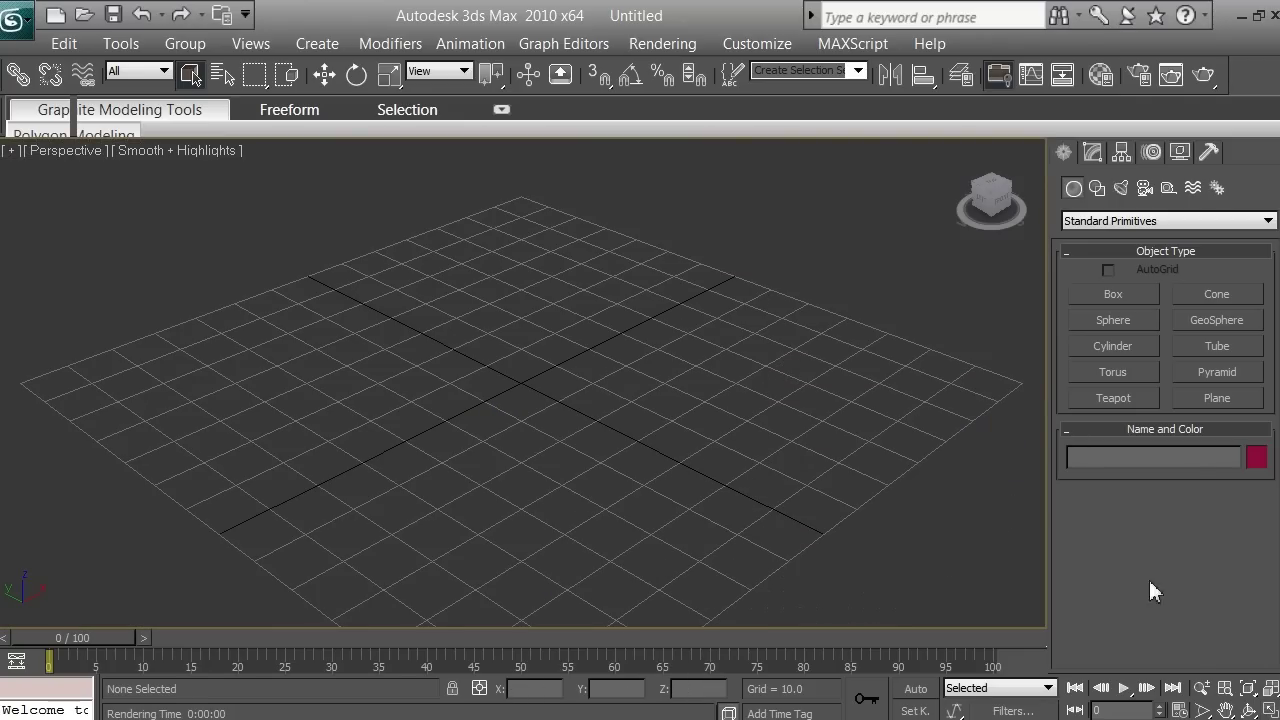
pyautogui.hotkey('alt', 'w')
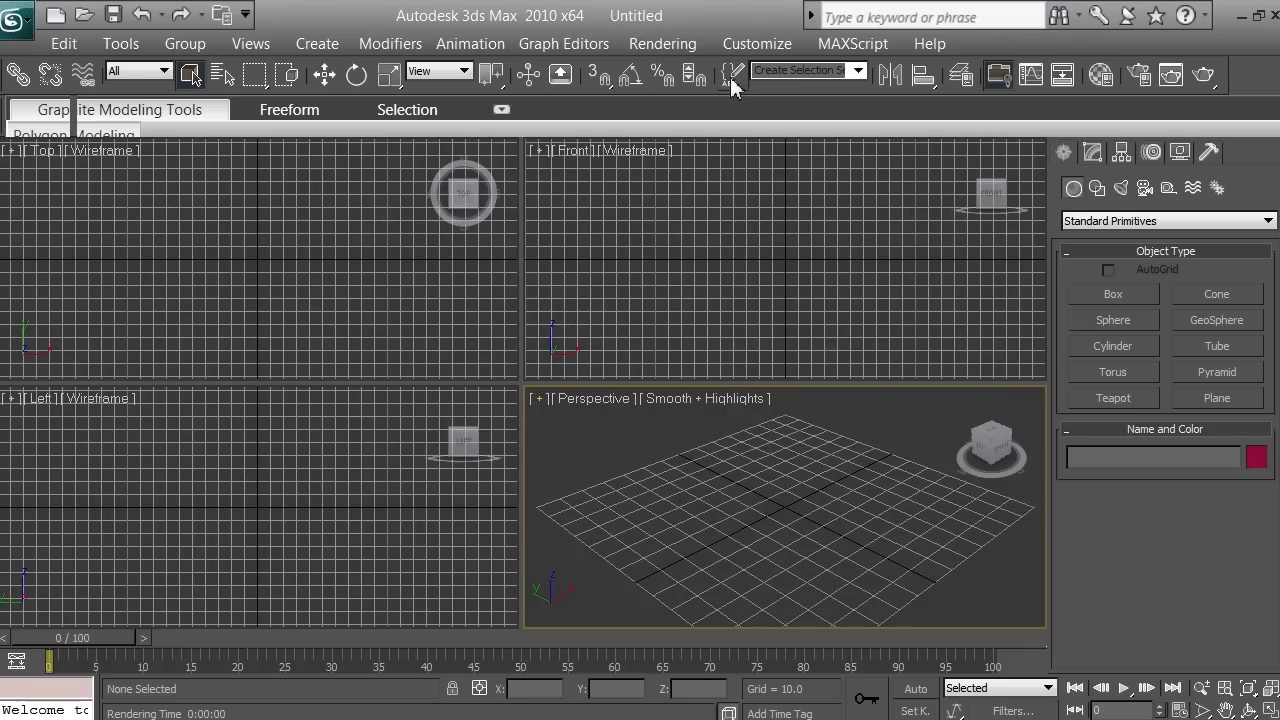
pyautogui.click(752, 46)
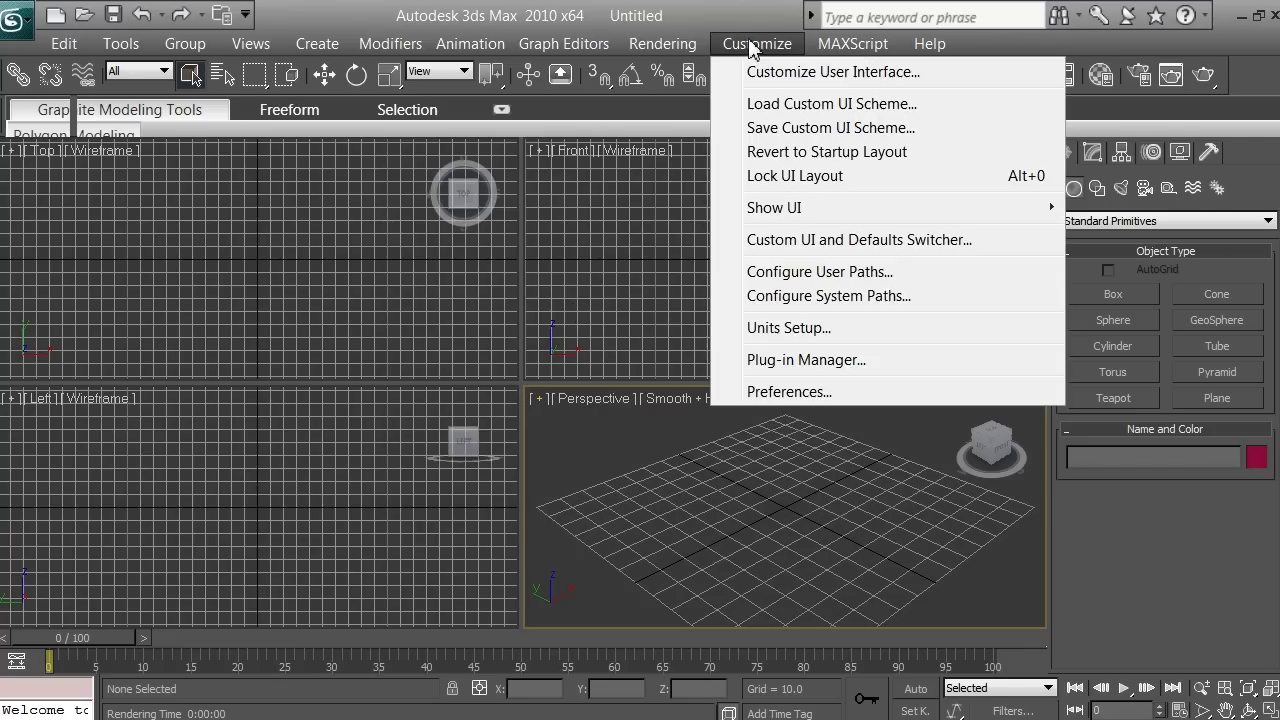
pyautogui.click(636, 481)
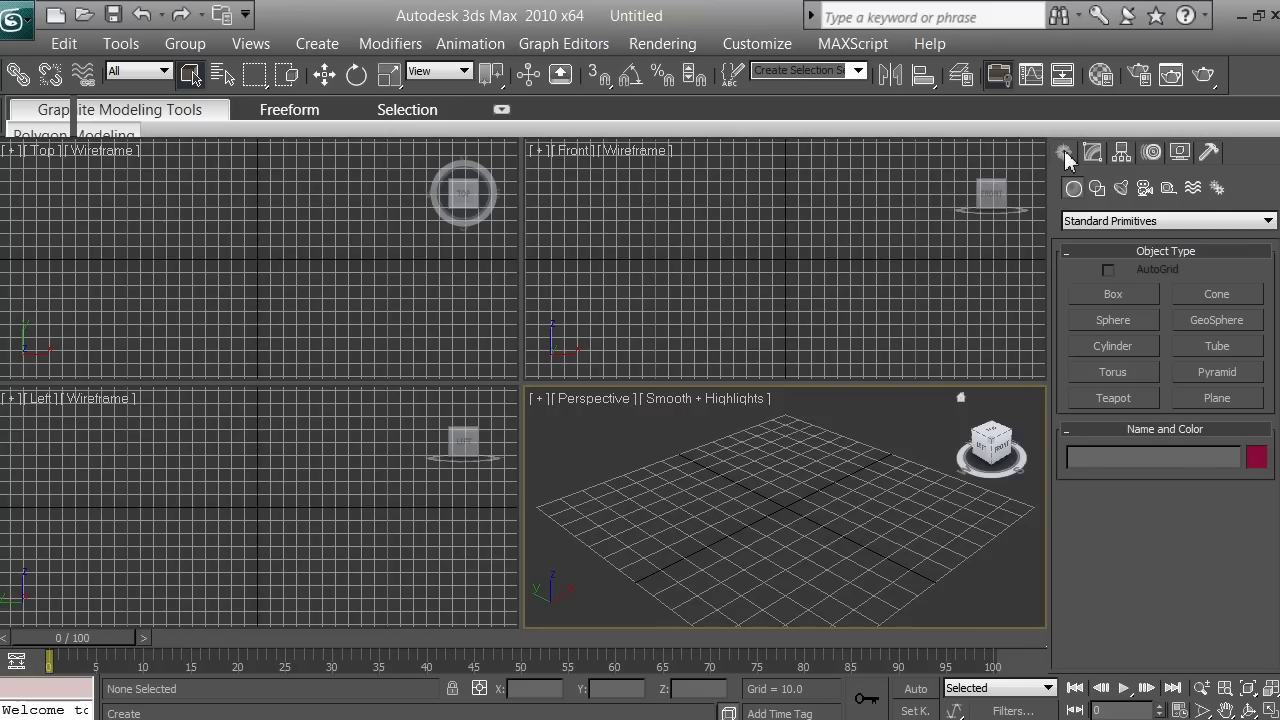
# Step: Create a standard primitive box in the Top viewport, about 101 long, 178 wide and 62 high
pyautogui.click(1107, 221)
pyautogui.click(1114, 239)
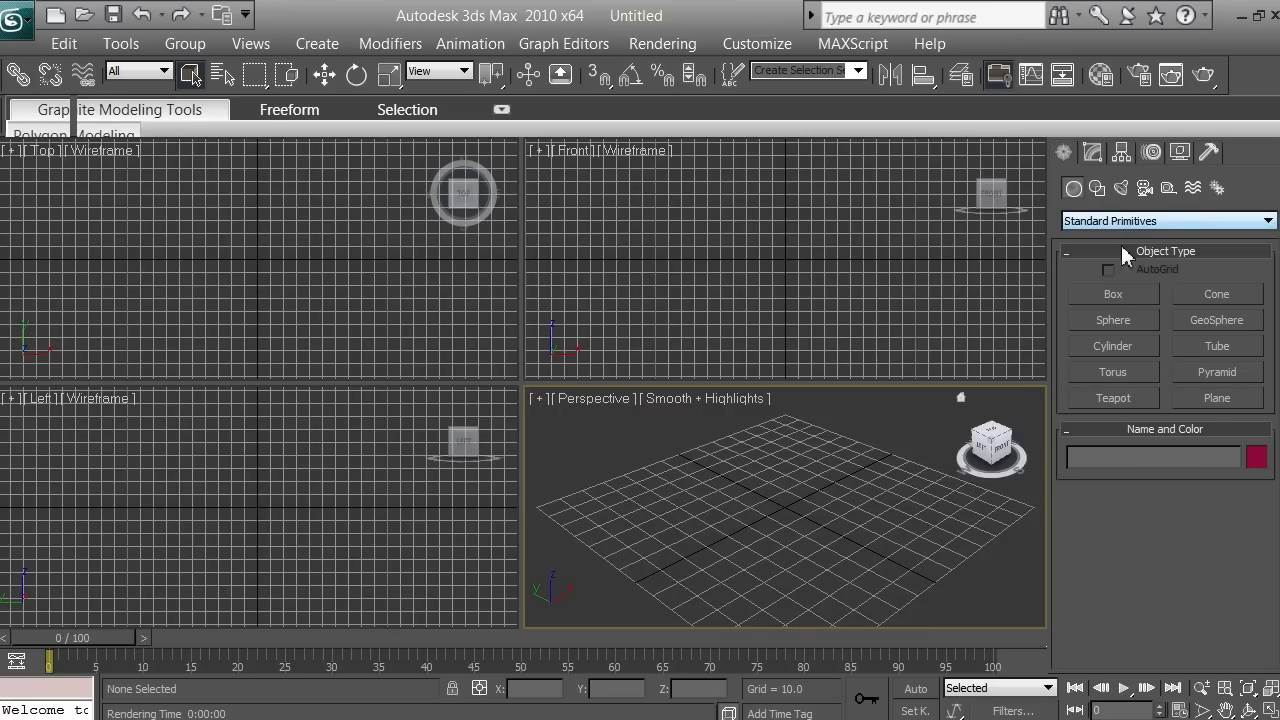
pyautogui.click(1127, 292)
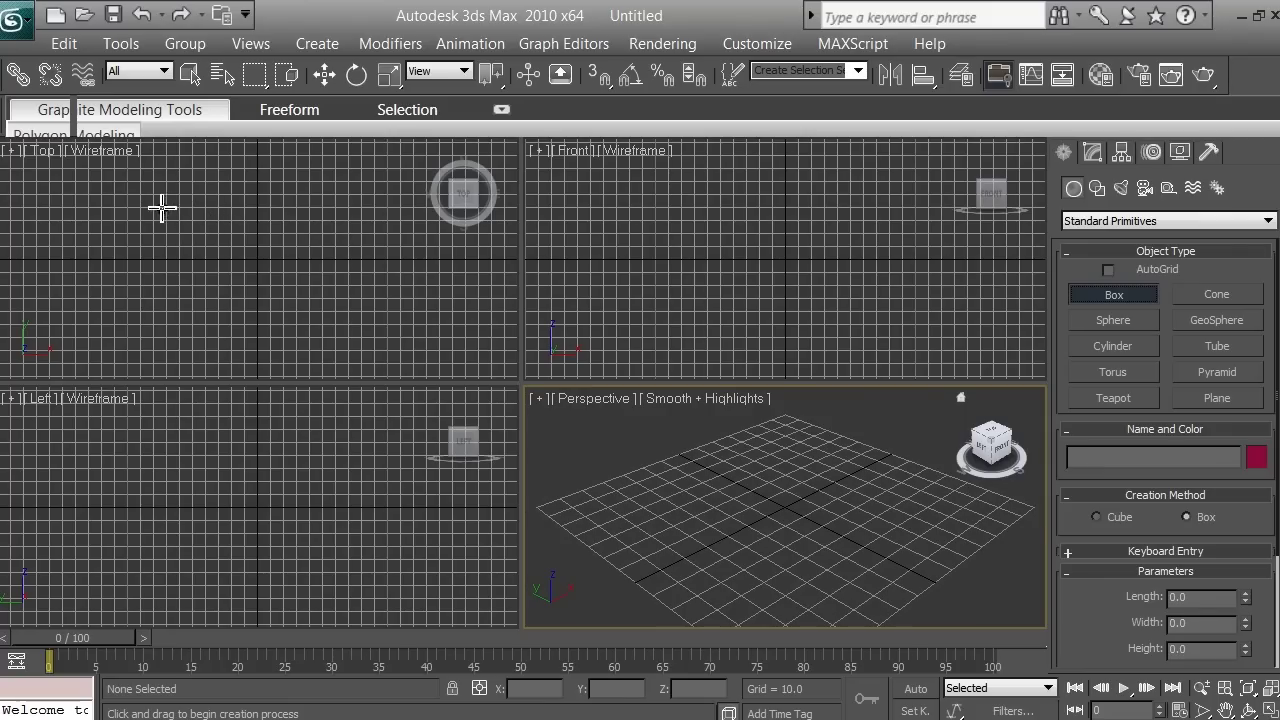
pyautogui.moveTo(133, 204); pyautogui.dragTo(363, 335)
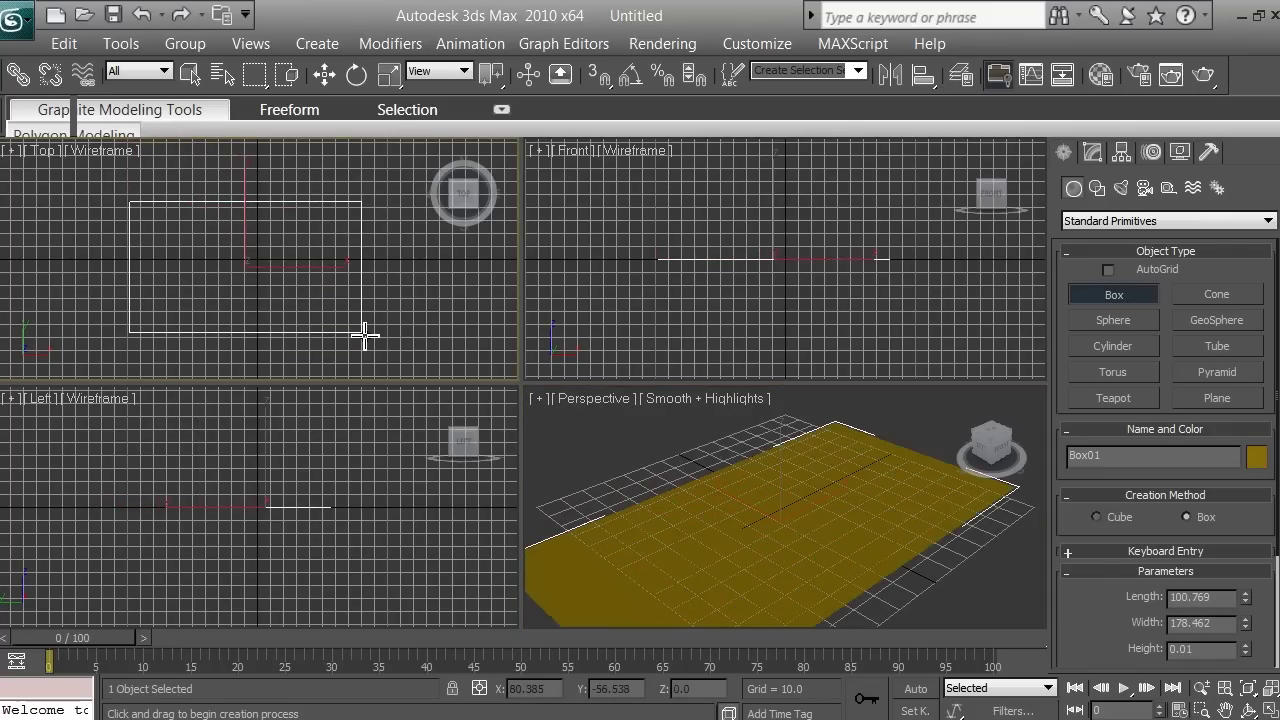
pyautogui.click(362, 255)
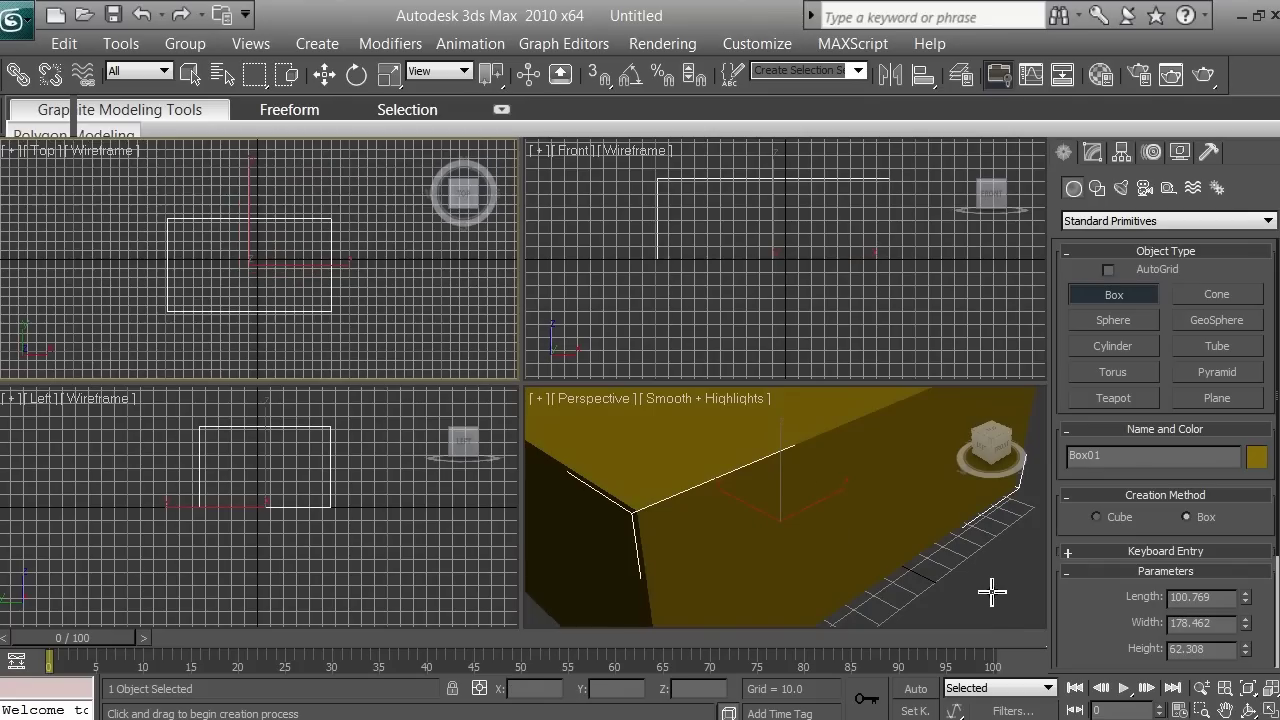
# Step: Turn on Edged Faces shading for the box in the Perspective viewport and leave box creation
pyautogui.press('z')
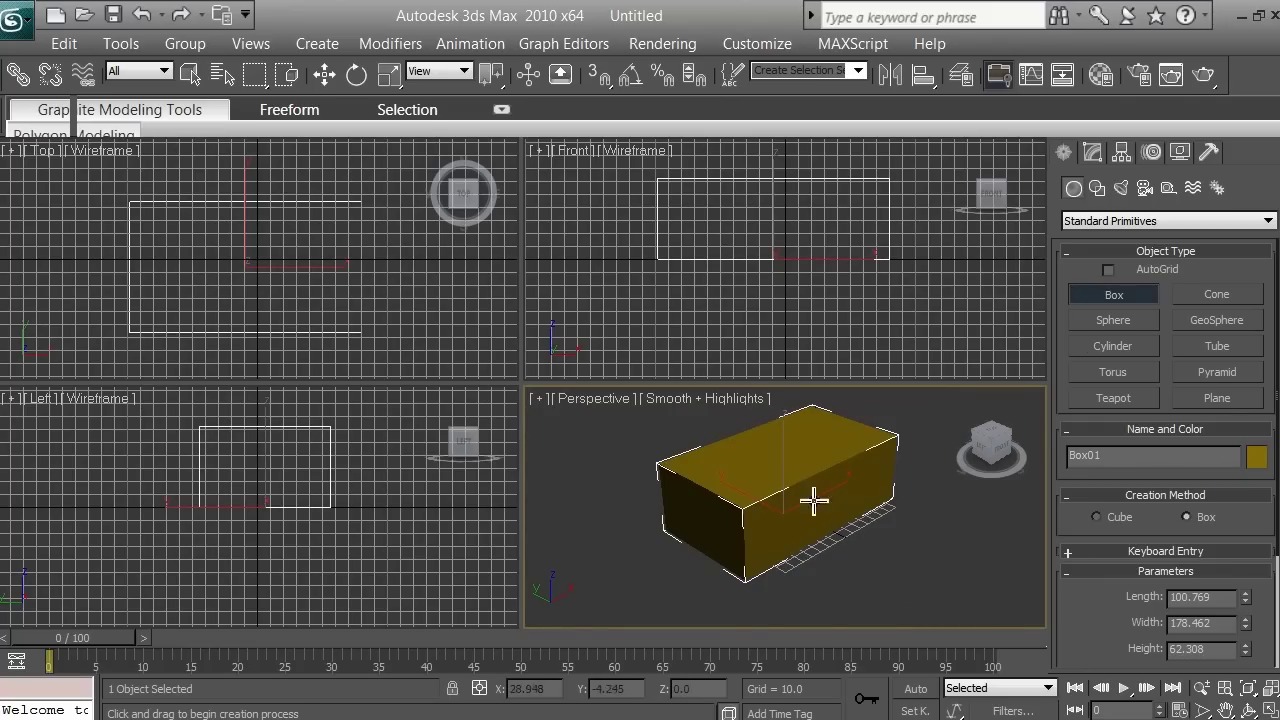
pyautogui.click(724, 401)
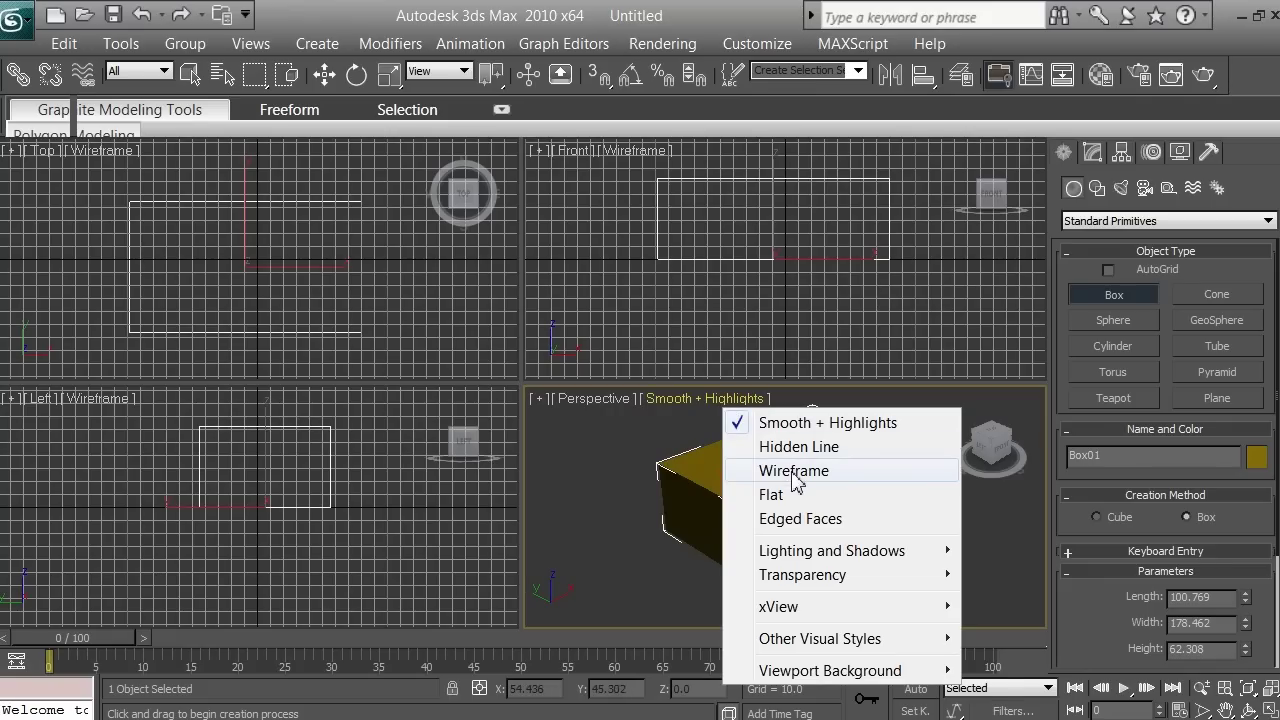
pyautogui.click(801, 520)
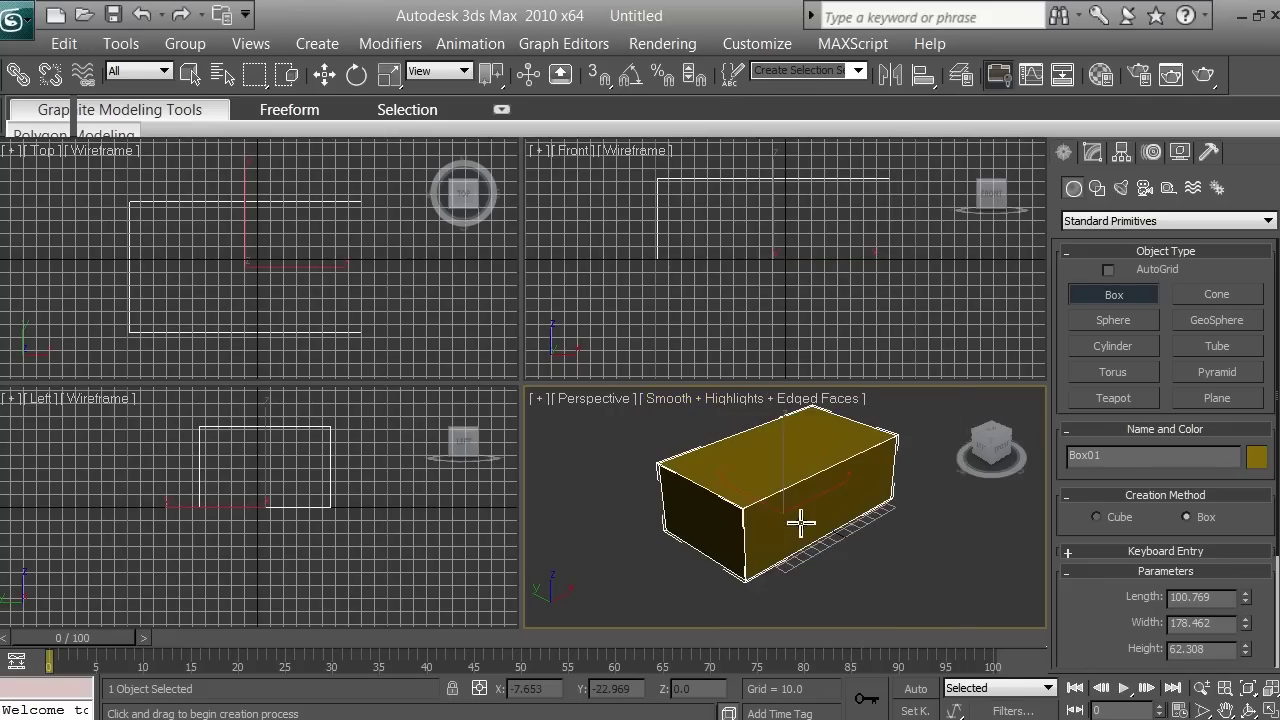
pyautogui.rightClick(781, 522)
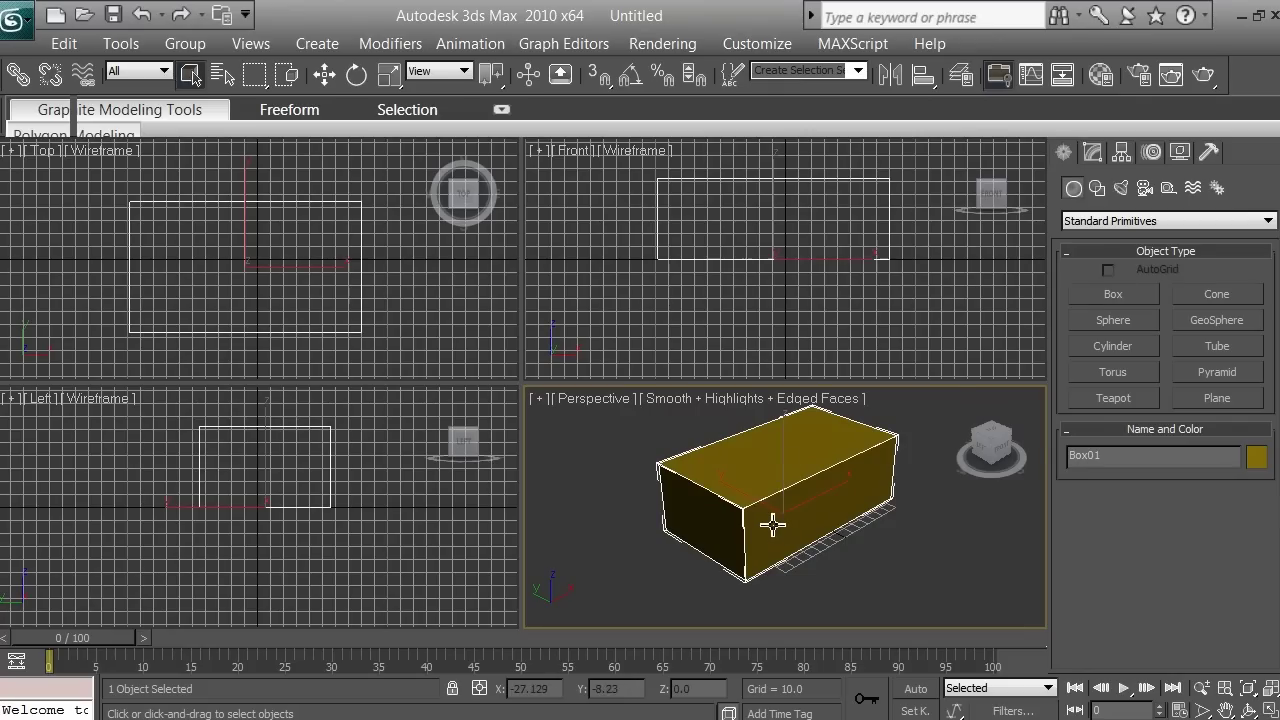
# Step: Pan the Perspective, Top and Front viewports around the box
pyautogui.scroll(2, 767, 527)
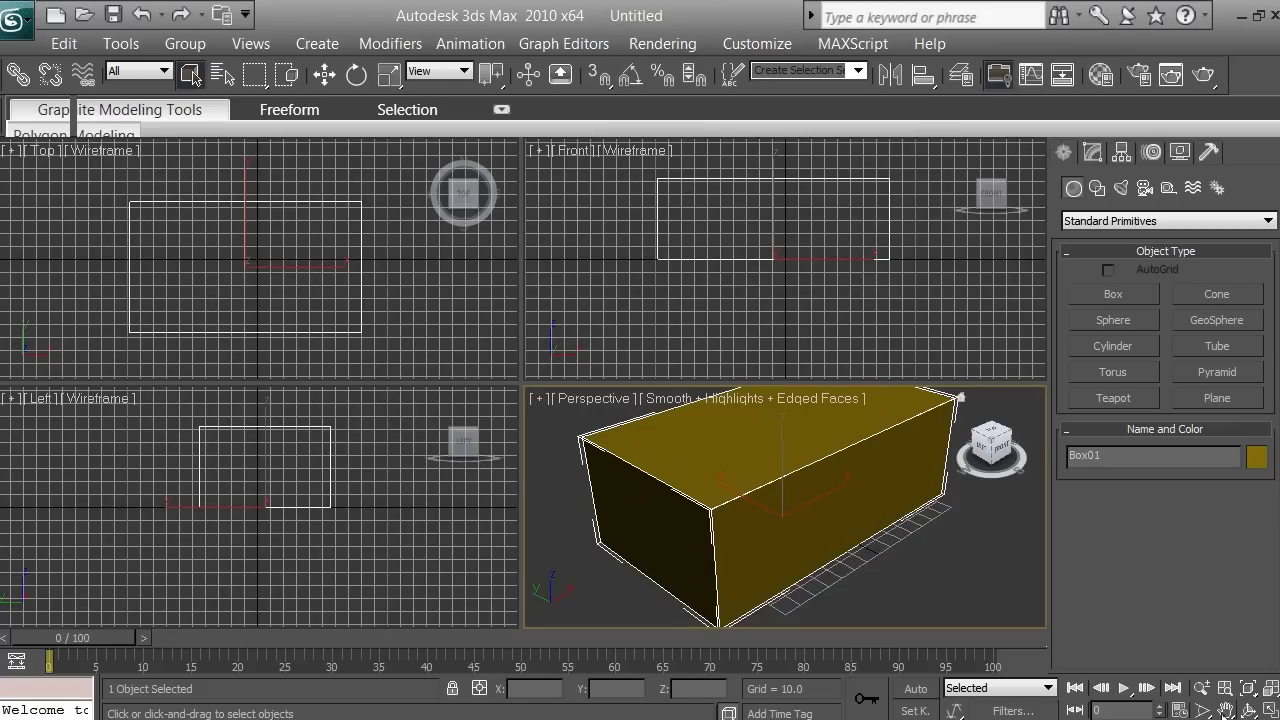
pyautogui.click(1225, 710)
pyautogui.moveTo(880, 502); pyautogui.dragTo(878, 528)
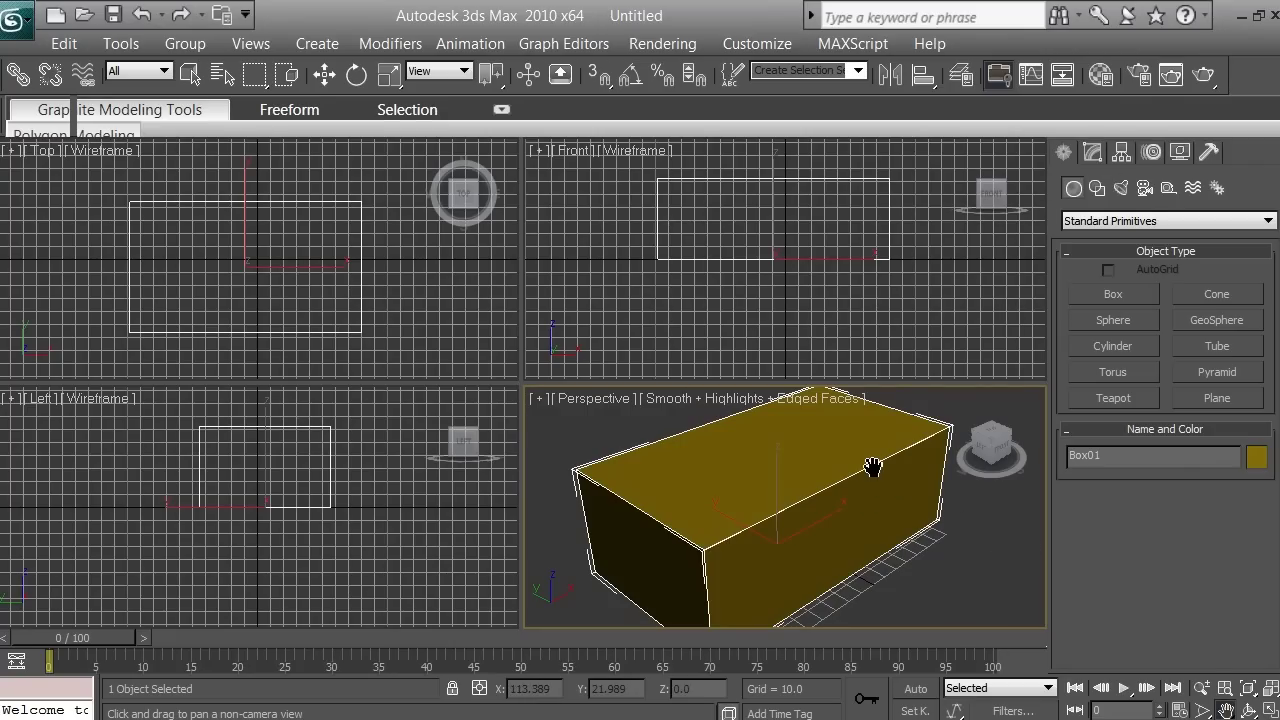
pyautogui.moveTo(872, 467)
pyautogui.mouseDown()
pyautogui.moveTo(837, 457)
pyautogui.moveTo(872, 465)
pyautogui.mouseUp()
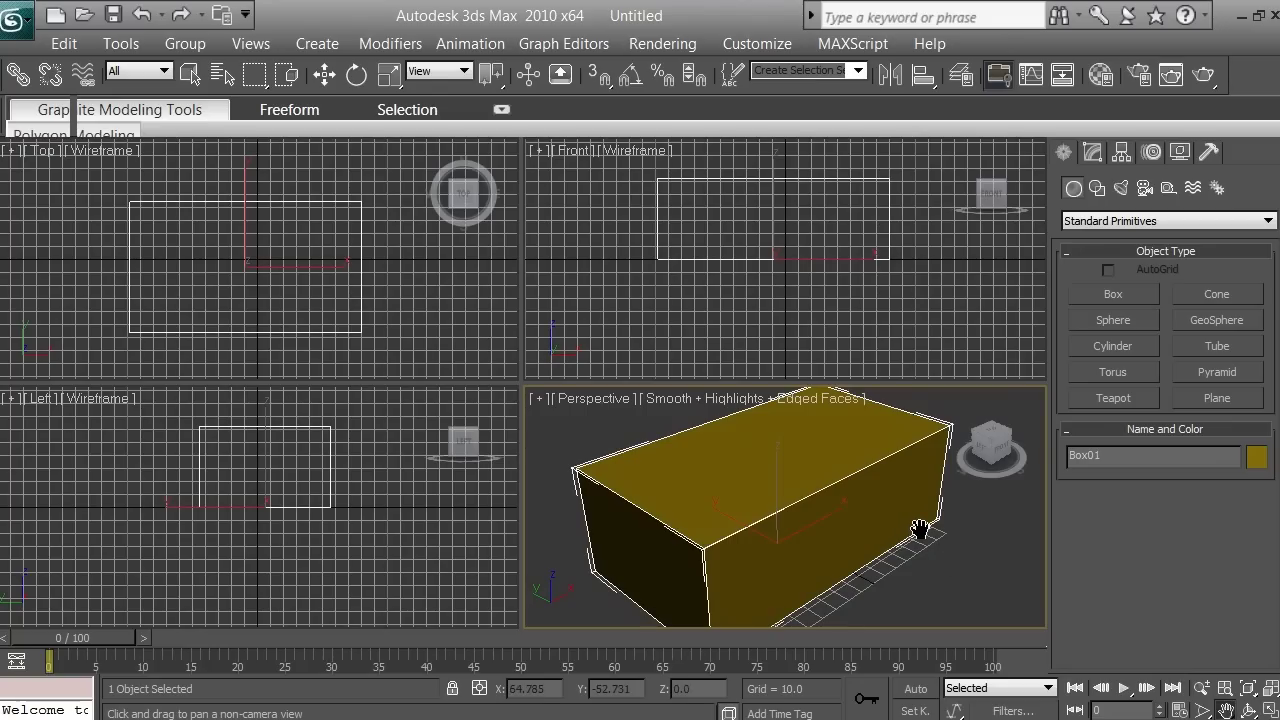
pyautogui.moveTo(919, 530); pyautogui.dragTo(951, 540)
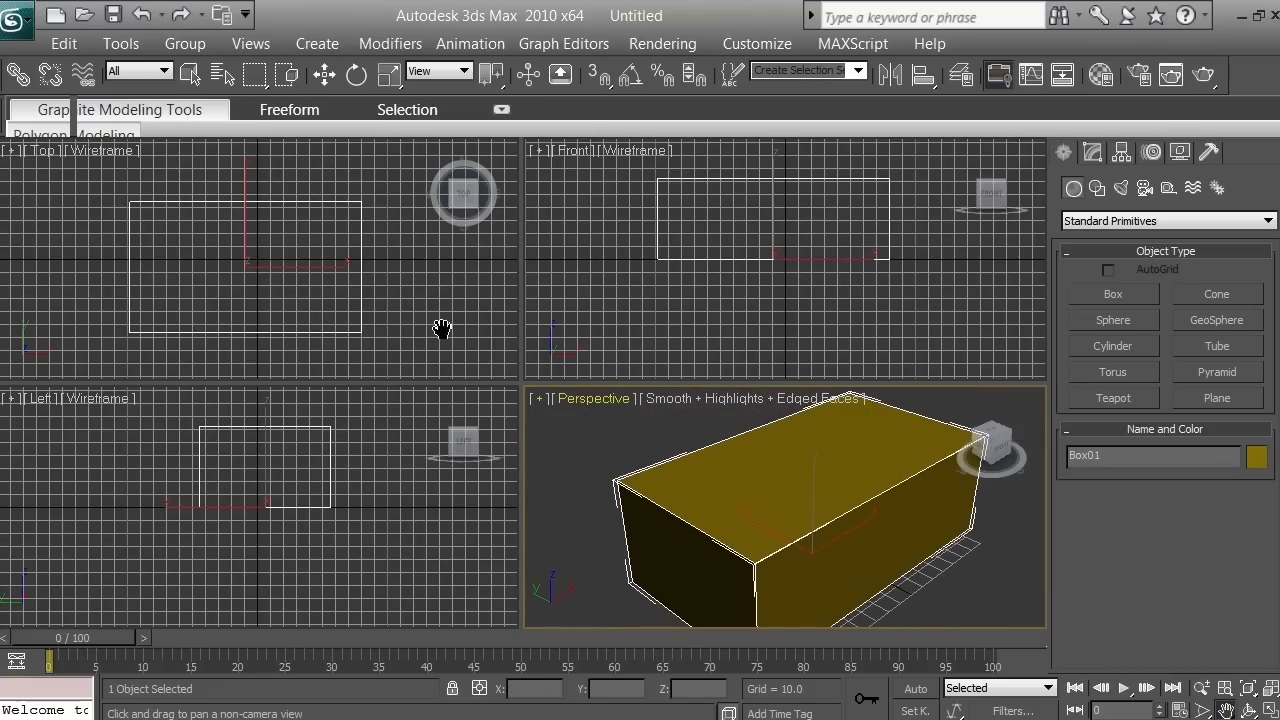
pyautogui.moveTo(397, 320); pyautogui.dragTo(448, 319)
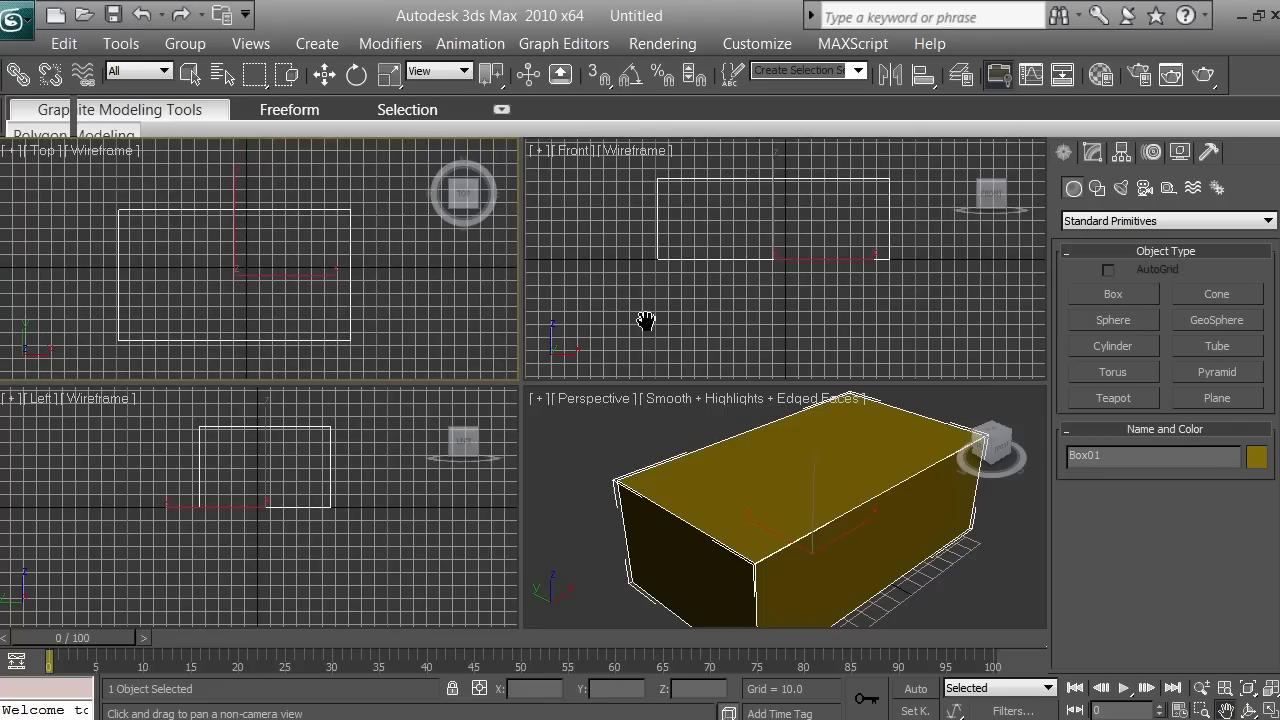
pyautogui.moveTo(649, 320)
pyautogui.mouseDown()
pyautogui.moveTo(691, 303)
pyautogui.moveTo(642, 341)
pyautogui.mouseUp()
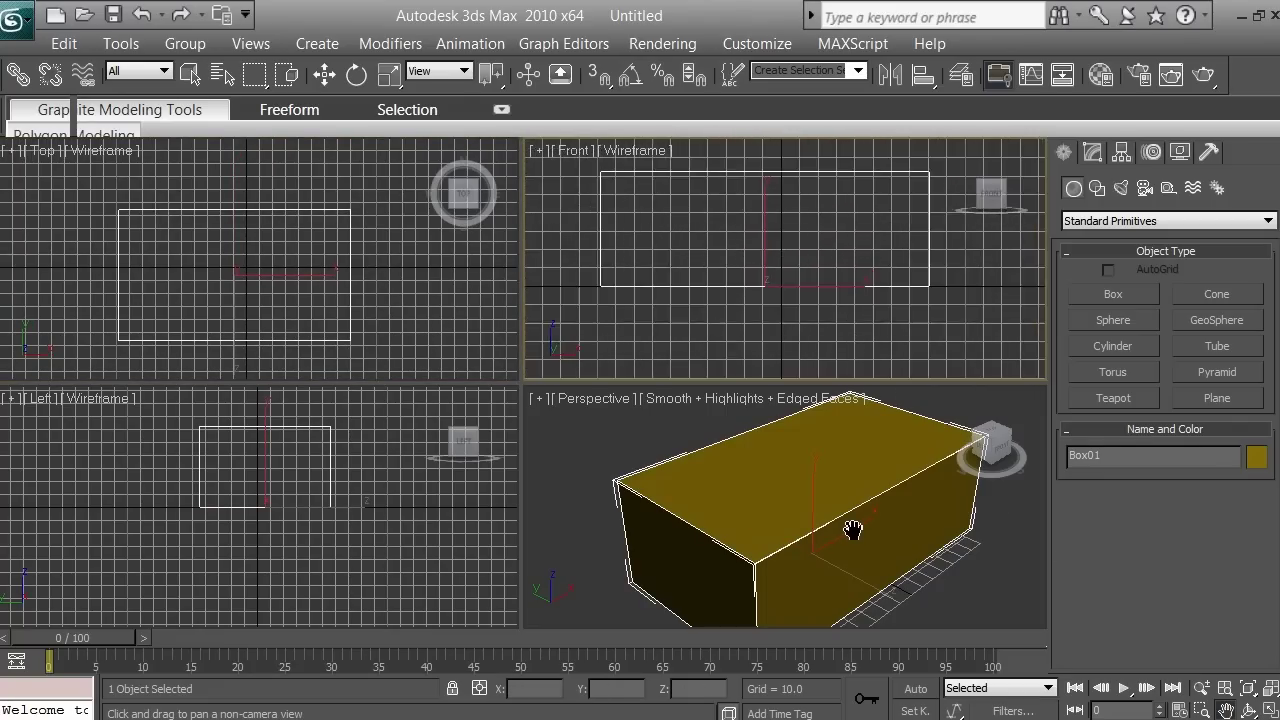
pyautogui.rightClick(852, 529)
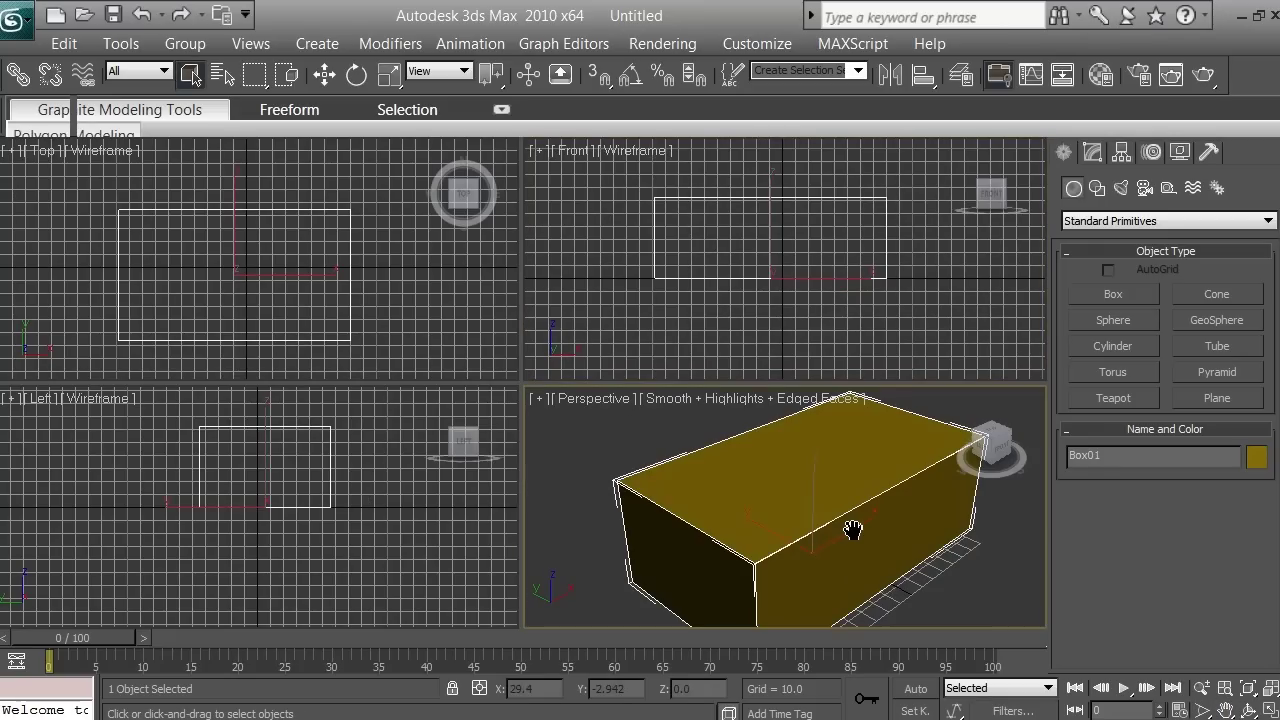
# Step: Zoom the Perspective viewport in and out on the box, ending with the whole box in view
pyautogui.scroll(5, 852, 529)
pyautogui.scroll(-8, 852, 529)
pyautogui.scroll(6, 852, 529)
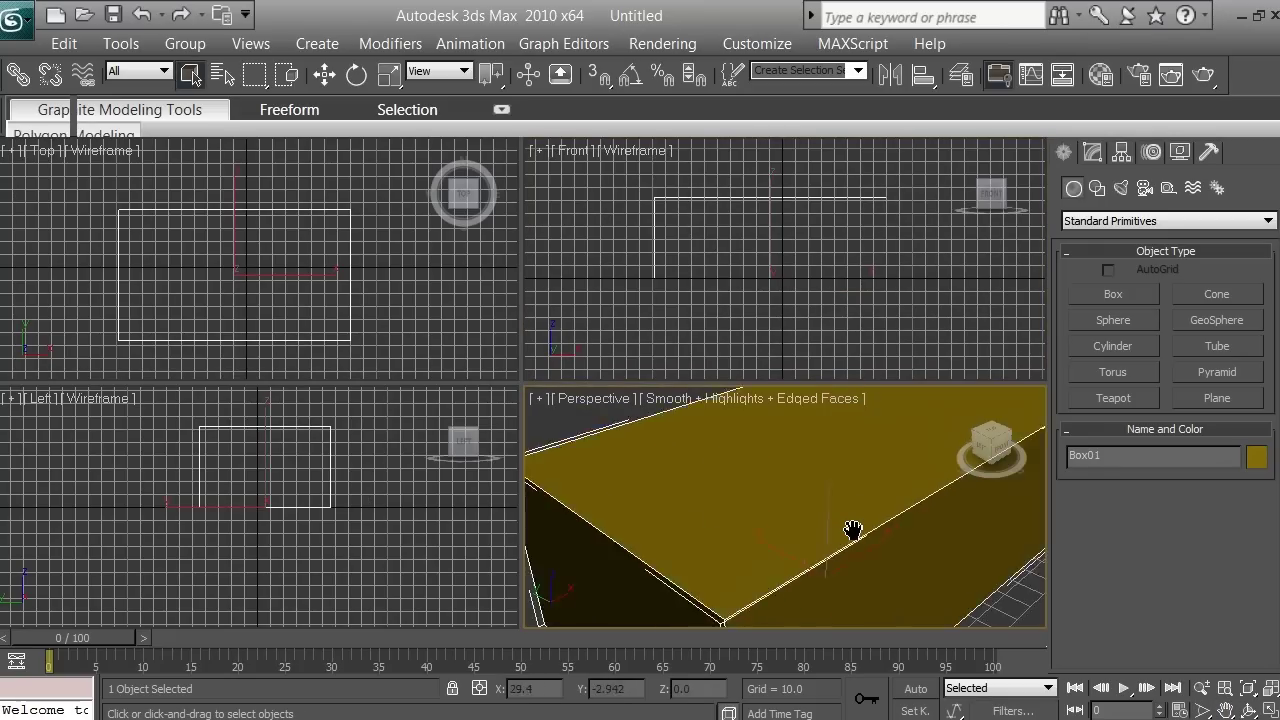
pyautogui.scroll(-4, 852, 529)
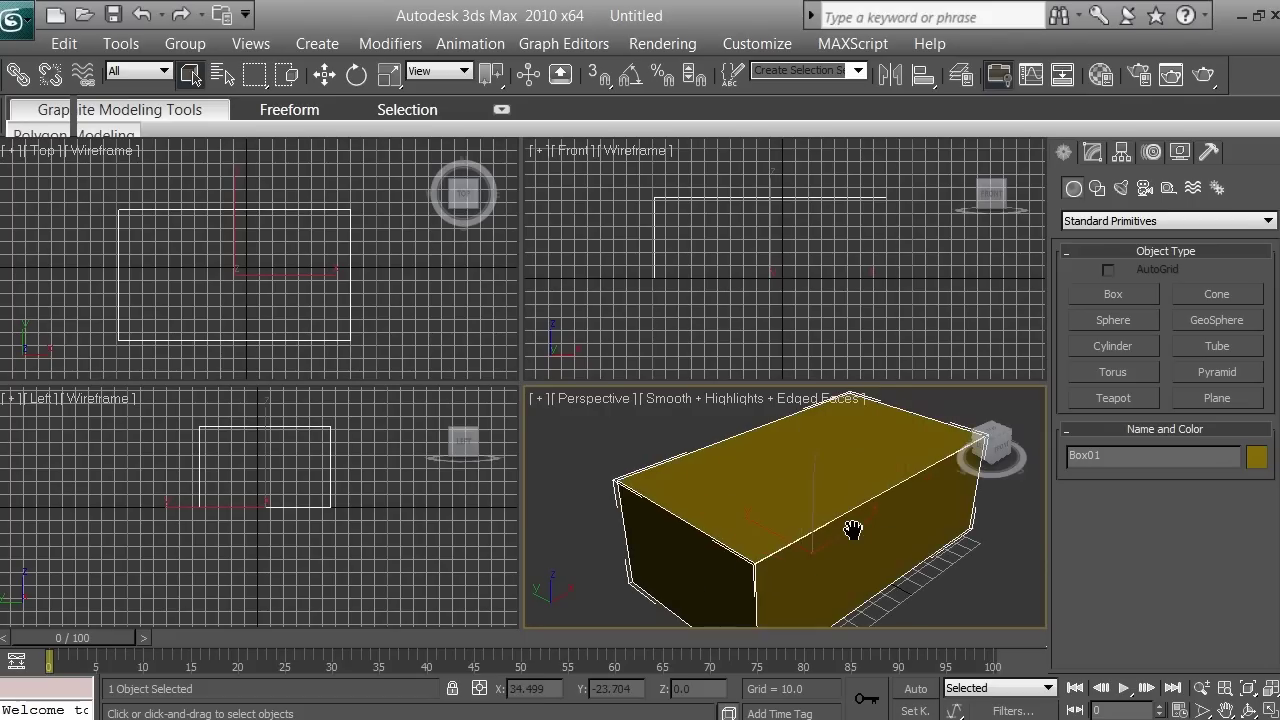
pyautogui.scroll(-3, 852, 529)
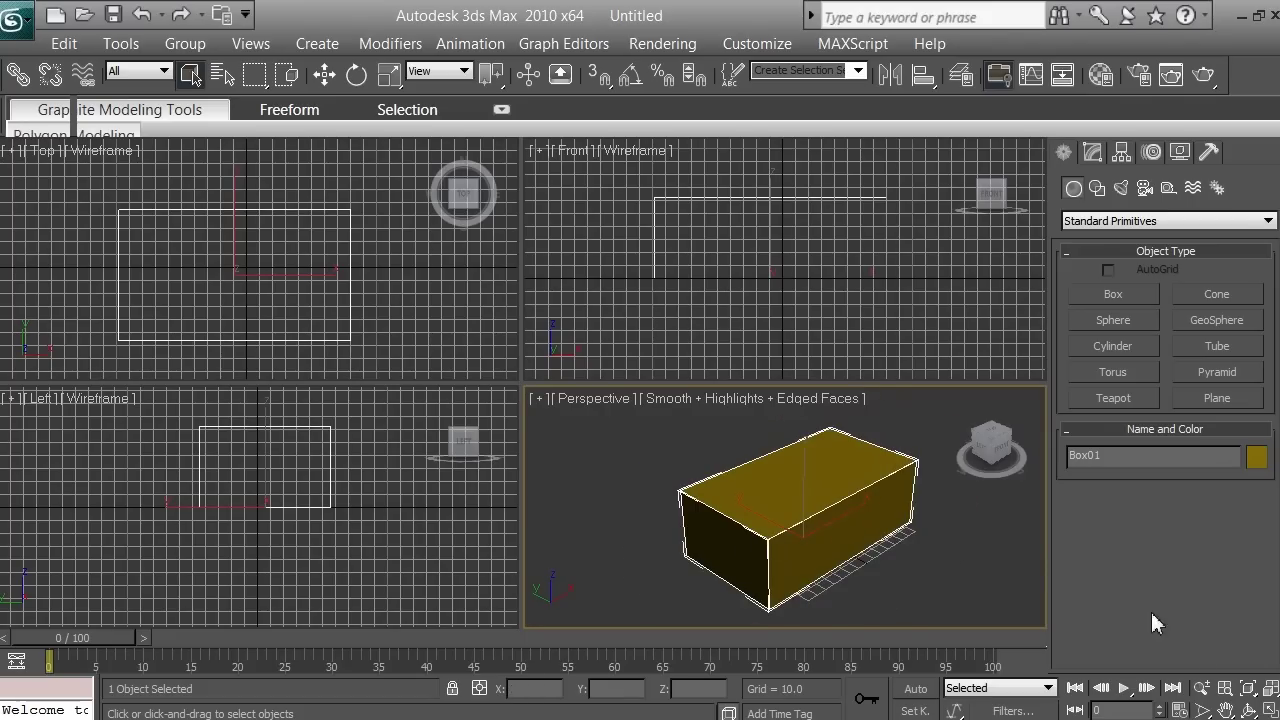
pyautogui.click(1203, 689)
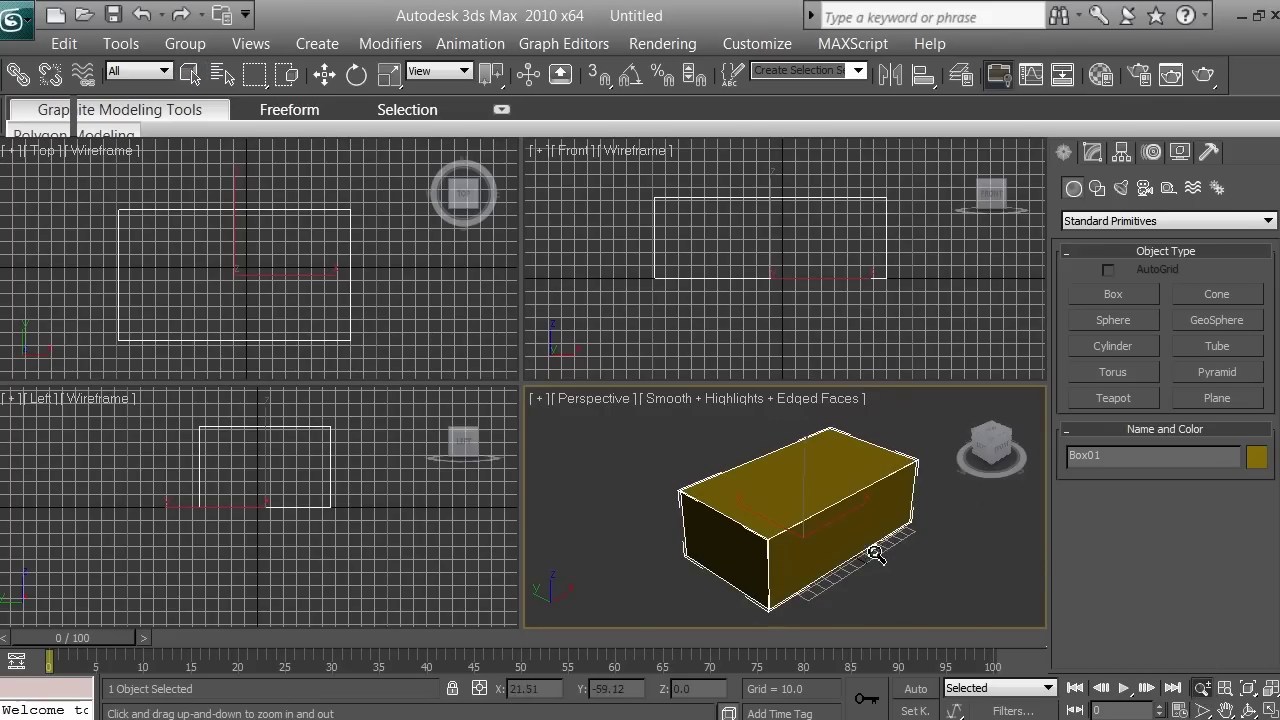
pyautogui.moveTo(863, 537); pyautogui.dragTo(874, 509)
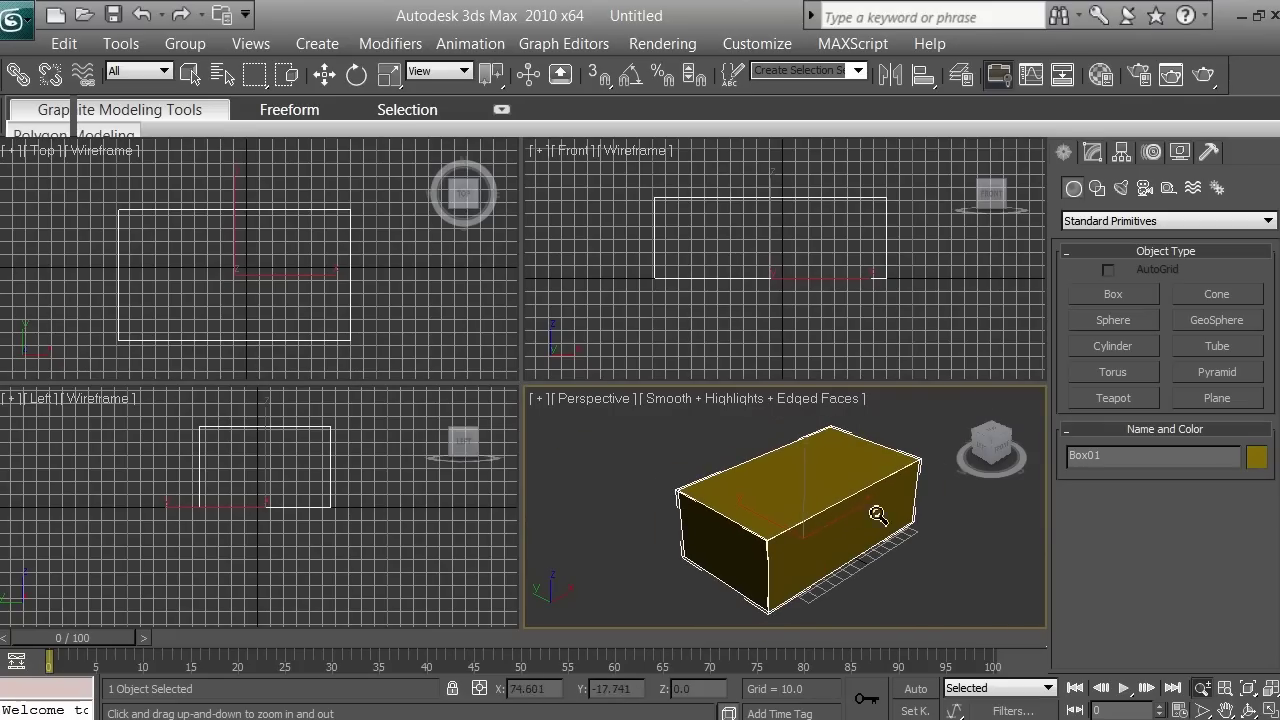
# Step: Convert the box to an Editable Poly and switch to Vertex sub-object level
pyautogui.click(1093, 153)
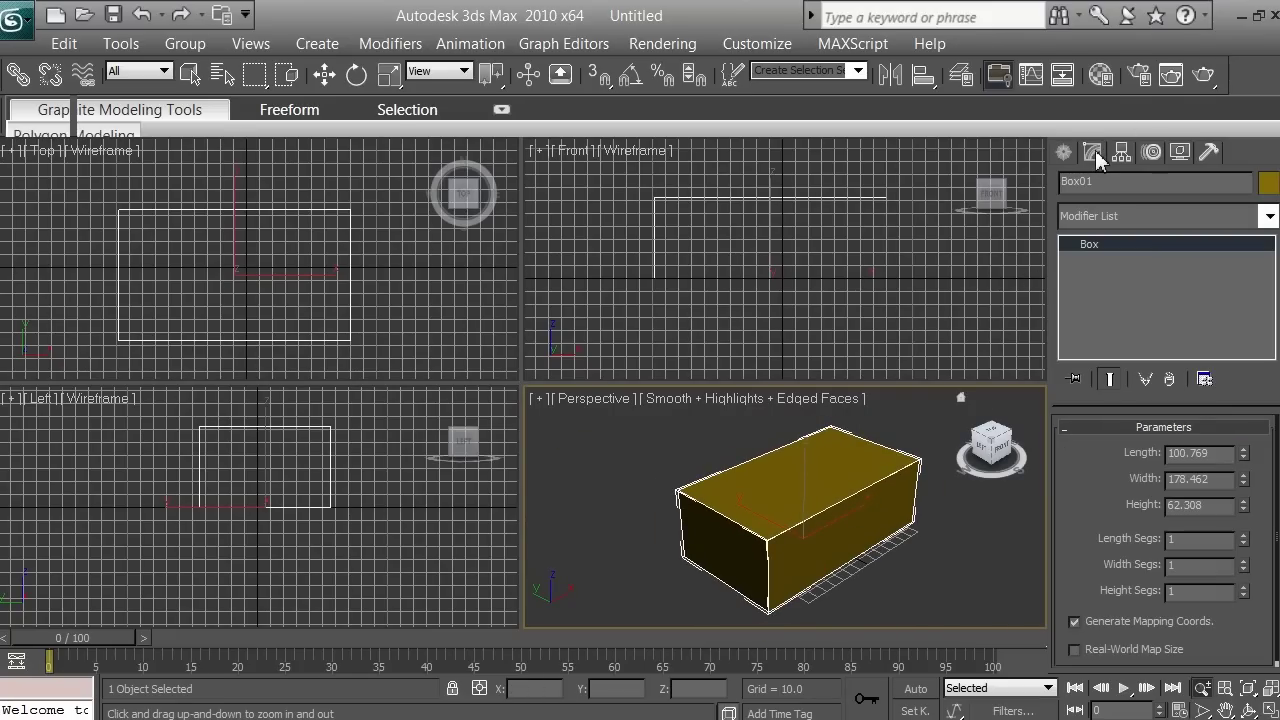
pyautogui.rightClick(1120, 246)
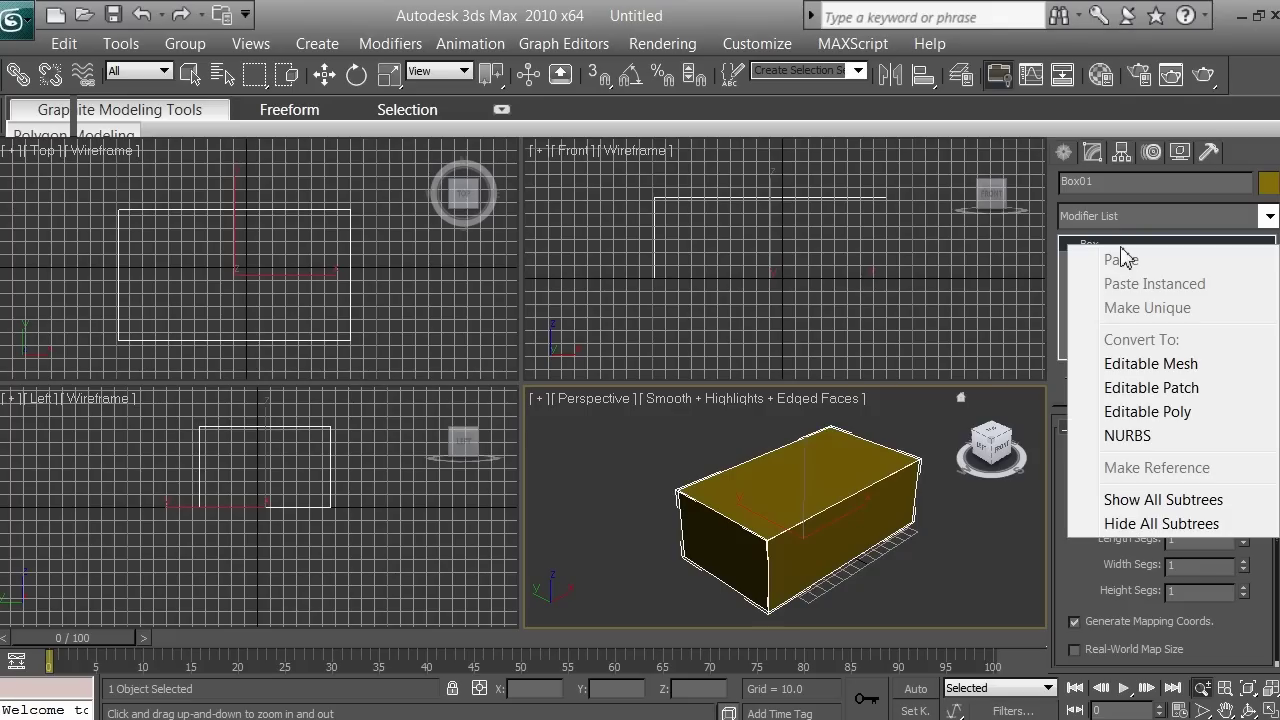
pyautogui.click(1147, 412)
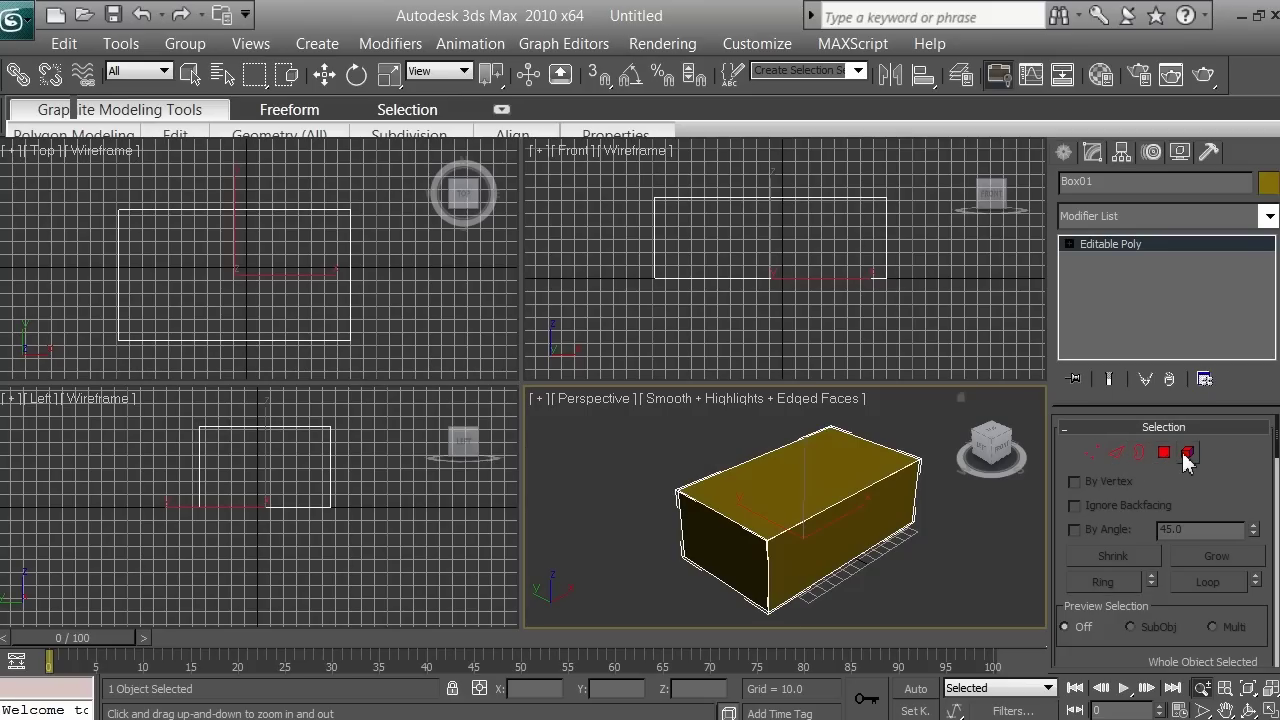
pyautogui.click(1093, 455)
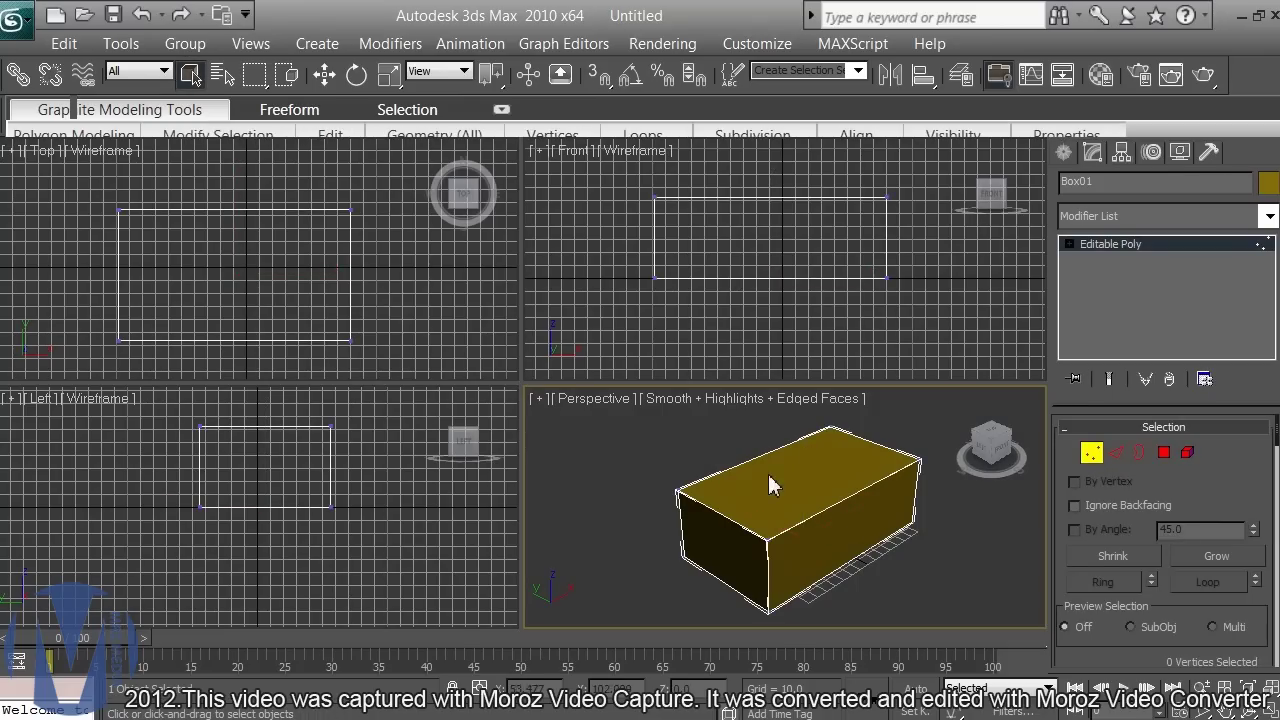
# Step: Zoom and pan the Perspective, Front and Top viewports to get closer views of the box
pyautogui.rightClick(645, 478)
pyautogui.click(647, 517)
pyautogui.scroll(5, 647, 520)
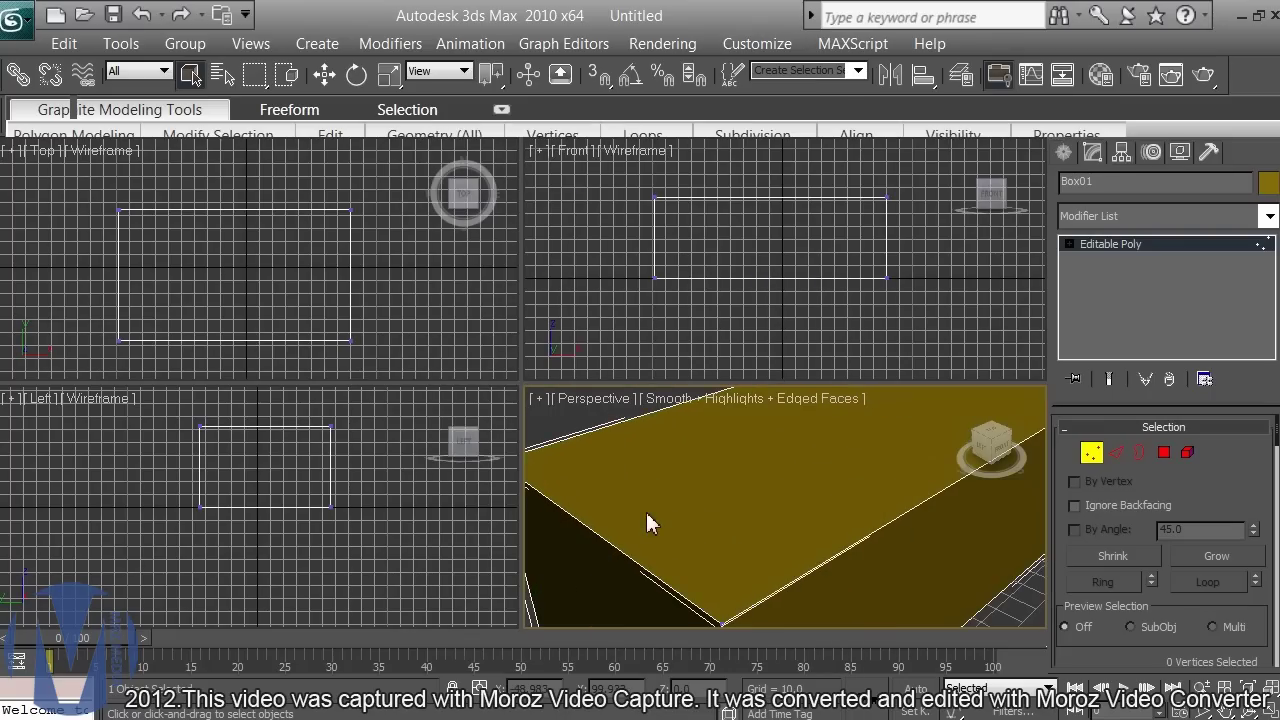
pyautogui.click(1226, 711)
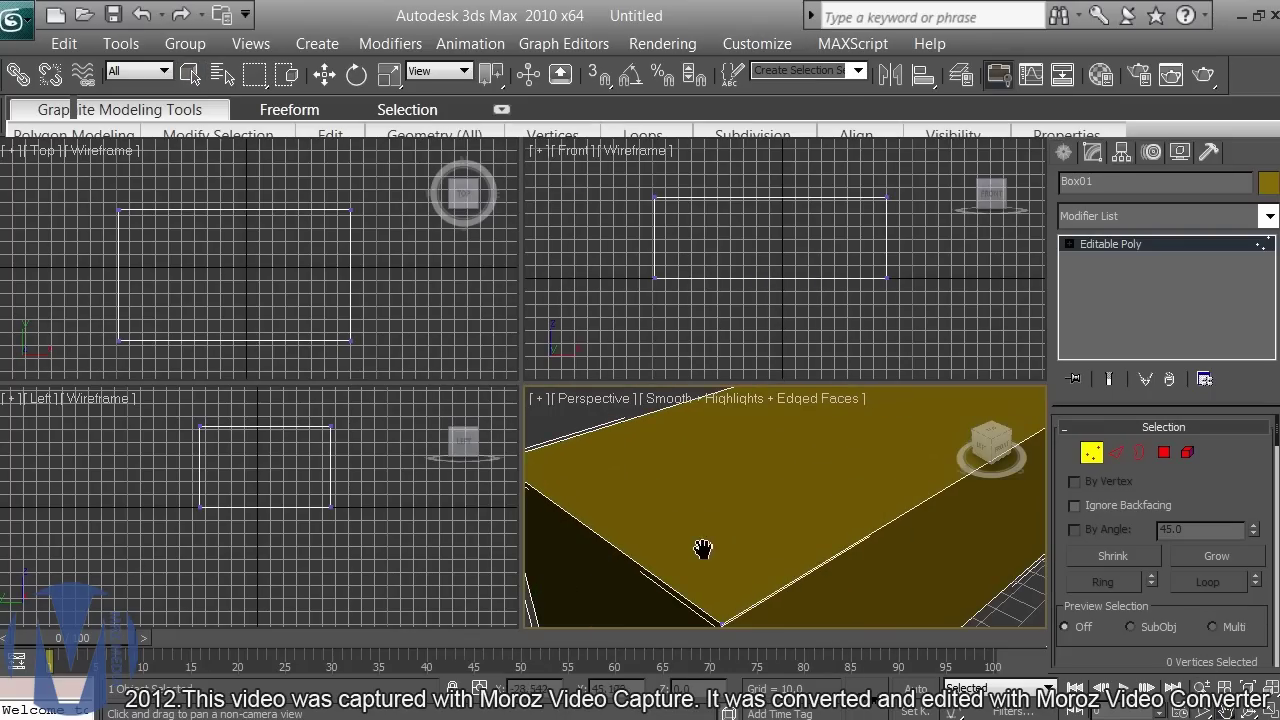
pyautogui.moveTo(703, 549); pyautogui.dragTo(807, 536)
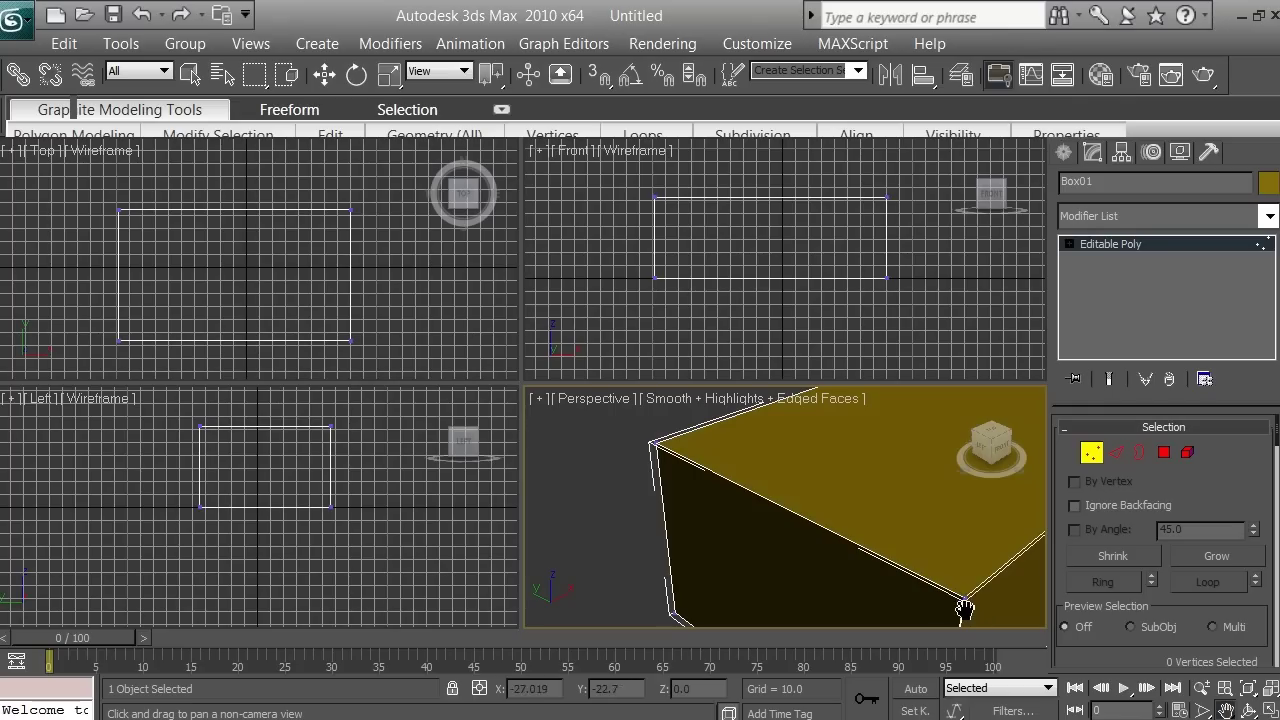
pyautogui.moveTo(843, 228); pyautogui.dragTo(806, 249)
pyautogui.scroll(2, 831, 260)
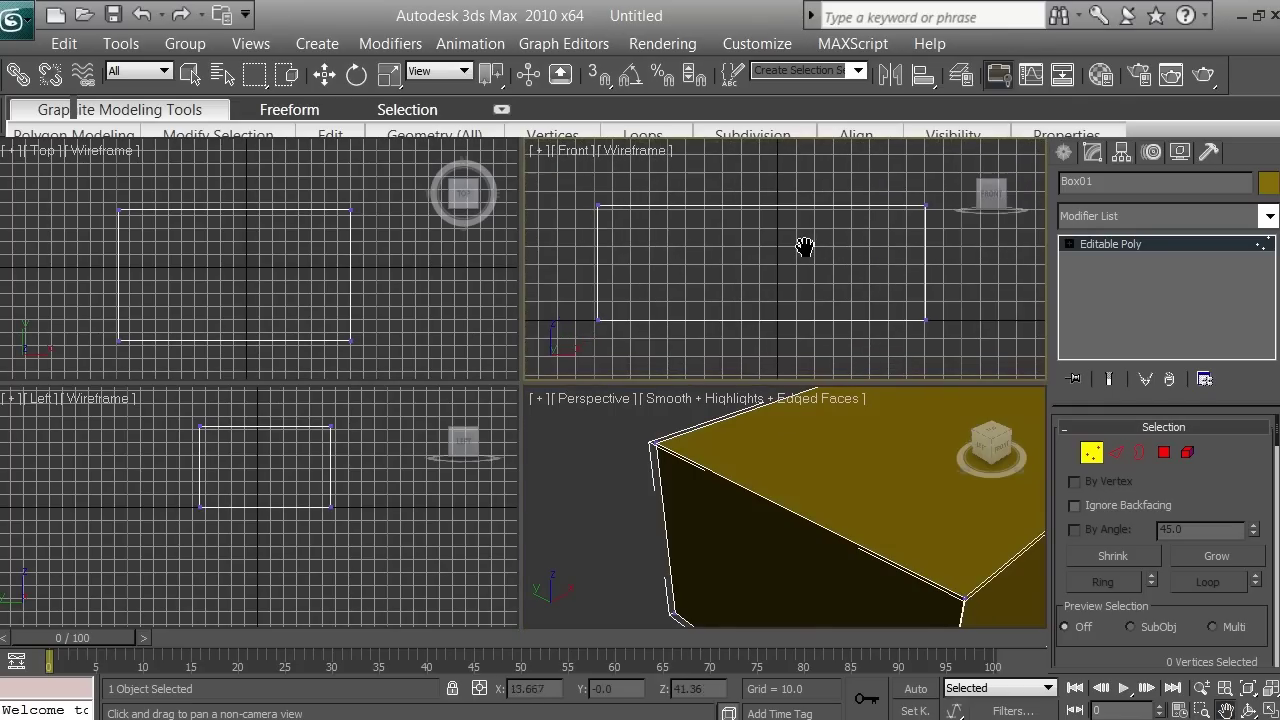
pyautogui.moveTo(321, 266); pyautogui.dragTo(287, 251)
pyautogui.scroll(2, 328, 266)
pyautogui.rightClick(304, 241)
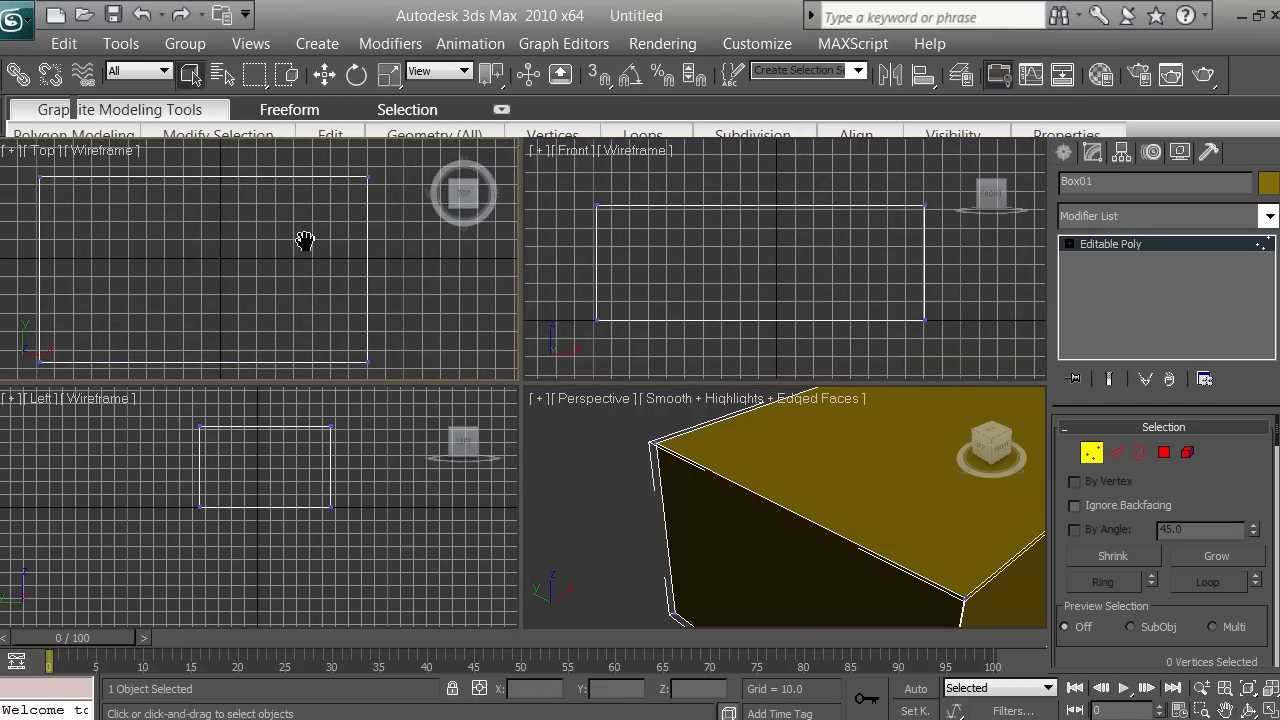
# Step: Try region selections in the Top viewport on the box's upper-right corner vertices and its whole right side, then clear the selection
pyautogui.moveTo(337, 201); pyautogui.dragTo(386, 163)
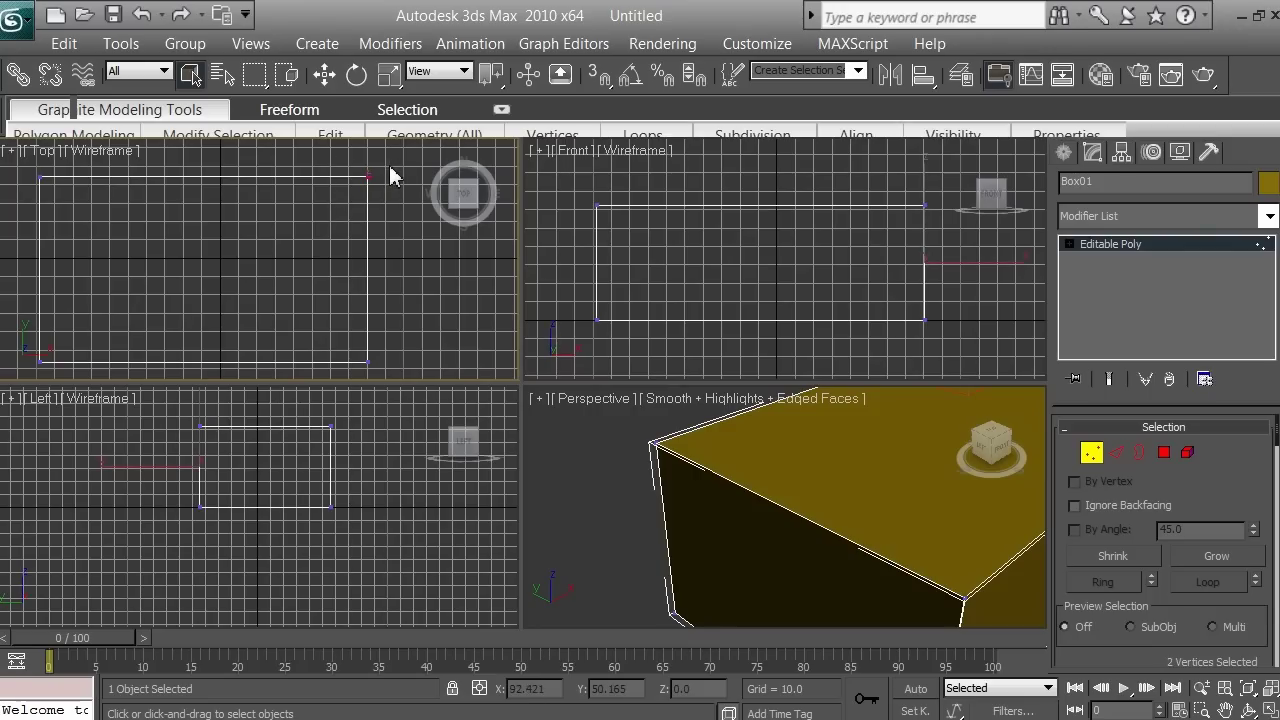
pyautogui.moveTo(348, 160); pyautogui.dragTo(387, 374)
pyautogui.moveTo(346, 201); pyautogui.dragTo(380, 177)
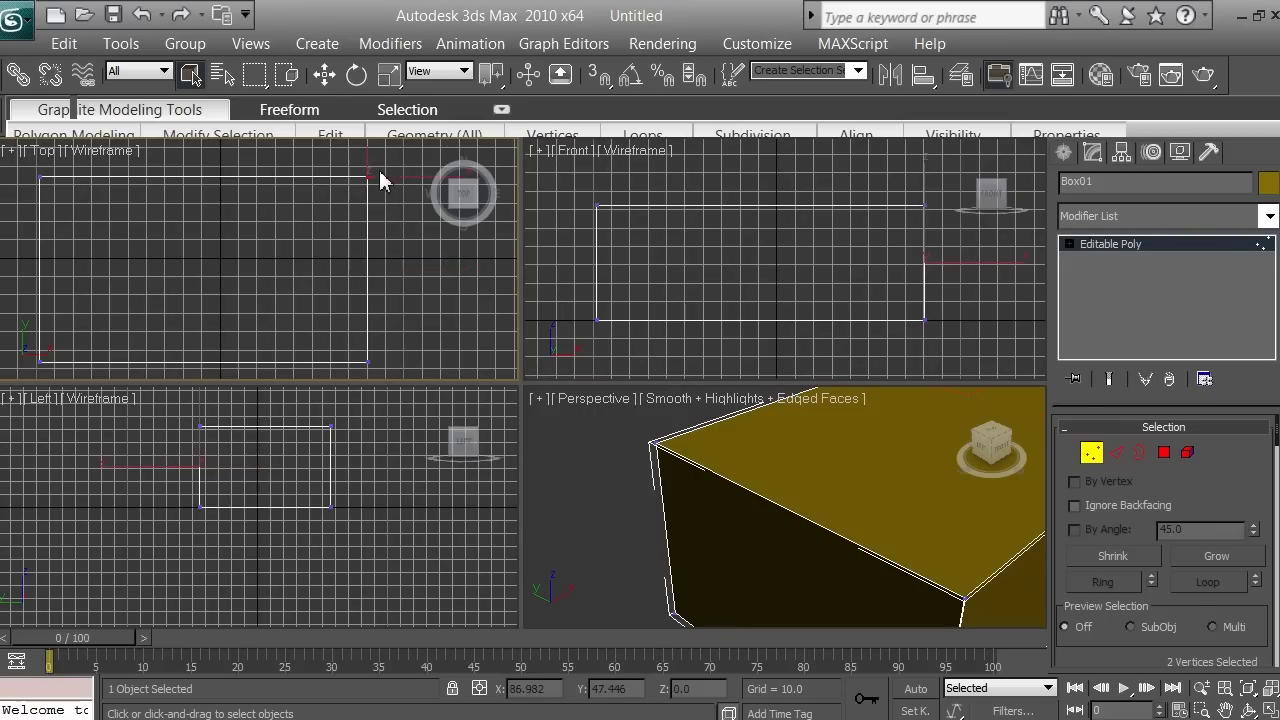
pyautogui.click(195, 78)
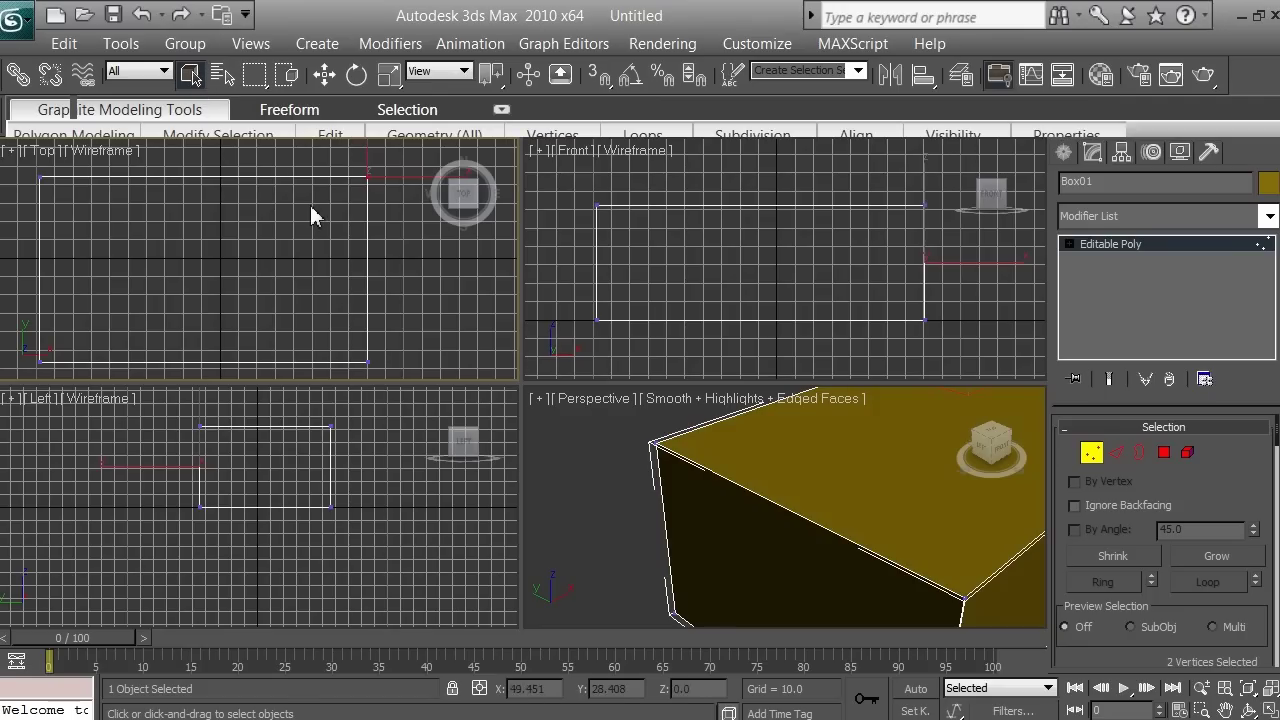
pyautogui.moveTo(302, 216); pyautogui.dragTo(392, 162)
pyautogui.moveTo(331, 206); pyautogui.dragTo(393, 220)
pyautogui.moveTo(392, 322); pyautogui.dragTo(392, 373)
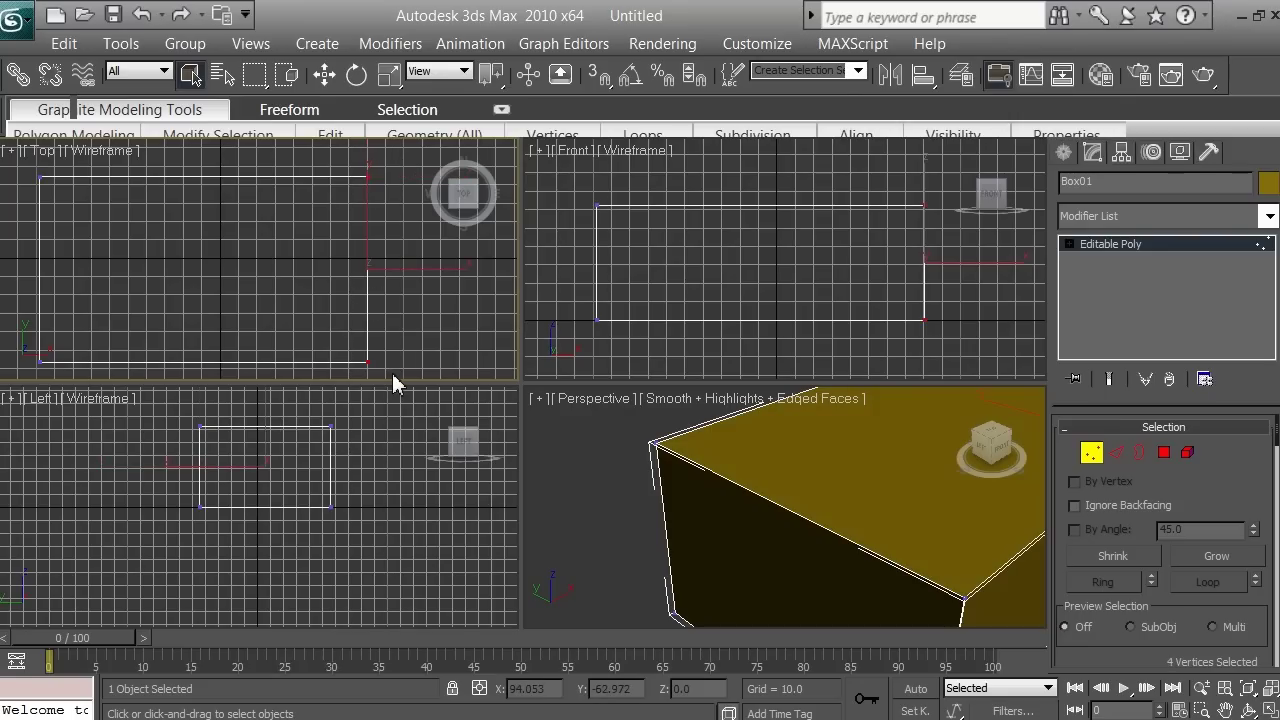
pyautogui.click(323, 214)
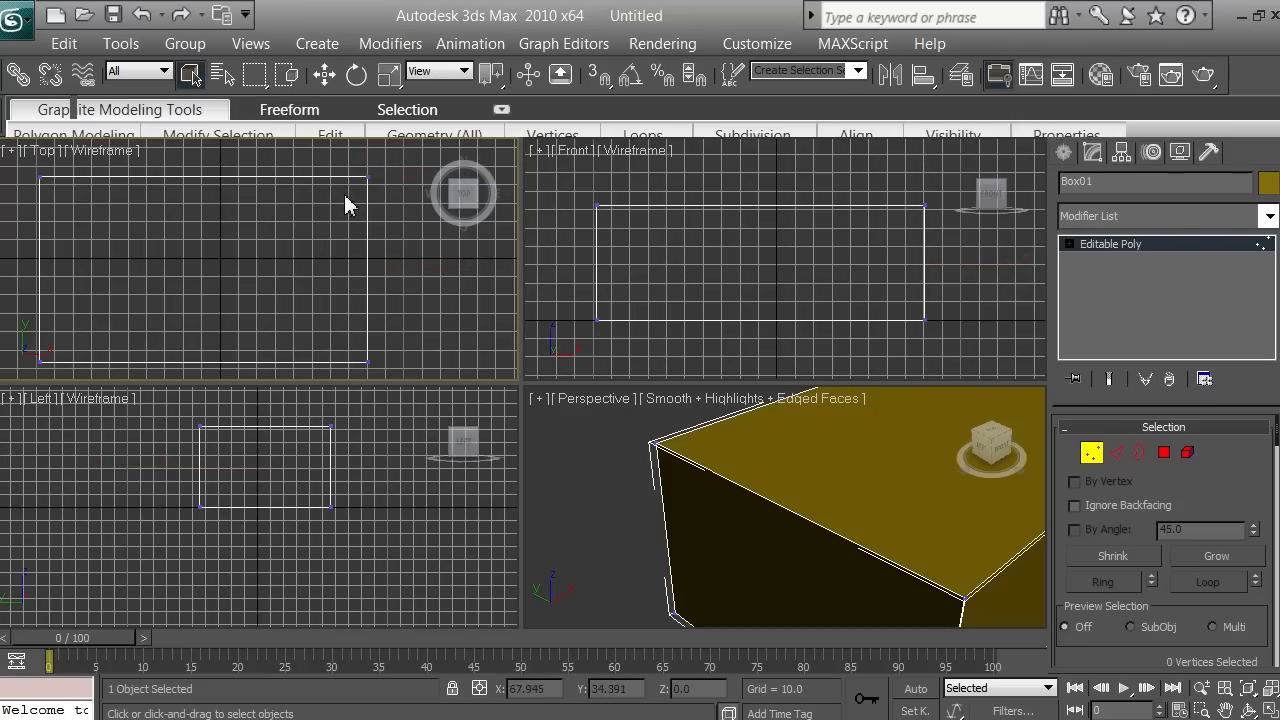
# Step: Alternate region selections between the upper-right and lower-left corner vertices of the box in the Top viewport
pyautogui.moveTo(375, 190); pyautogui.dragTo(386, 163)
pyautogui.moveTo(23, 334); pyautogui.dragTo(28, 378)
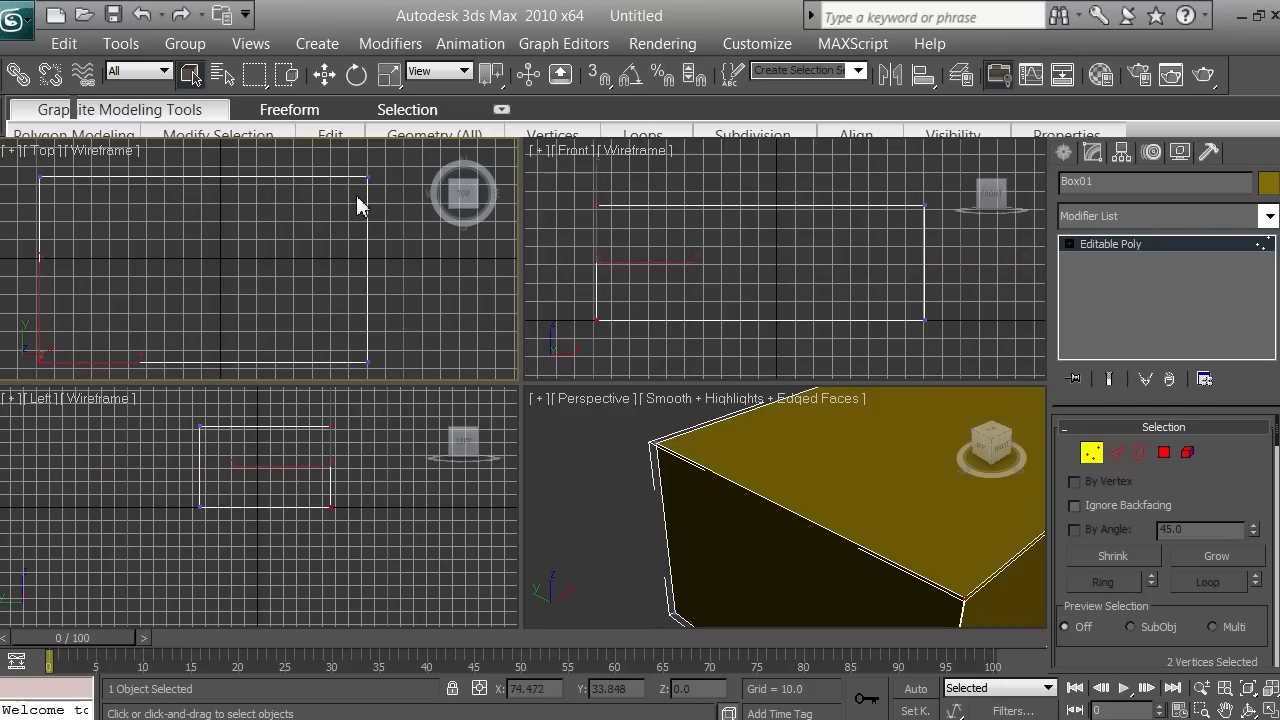
pyautogui.moveTo(371, 180); pyautogui.dragTo(388, 160)
pyautogui.moveTo(88, 340); pyautogui.dragTo(30, 372)
# Step: Select the upper-right corner vertices in the Top viewport, add both lower corners, and remove the two right corners from the selection
pyautogui.moveTo(349, 214); pyautogui.dragTo(385, 166)
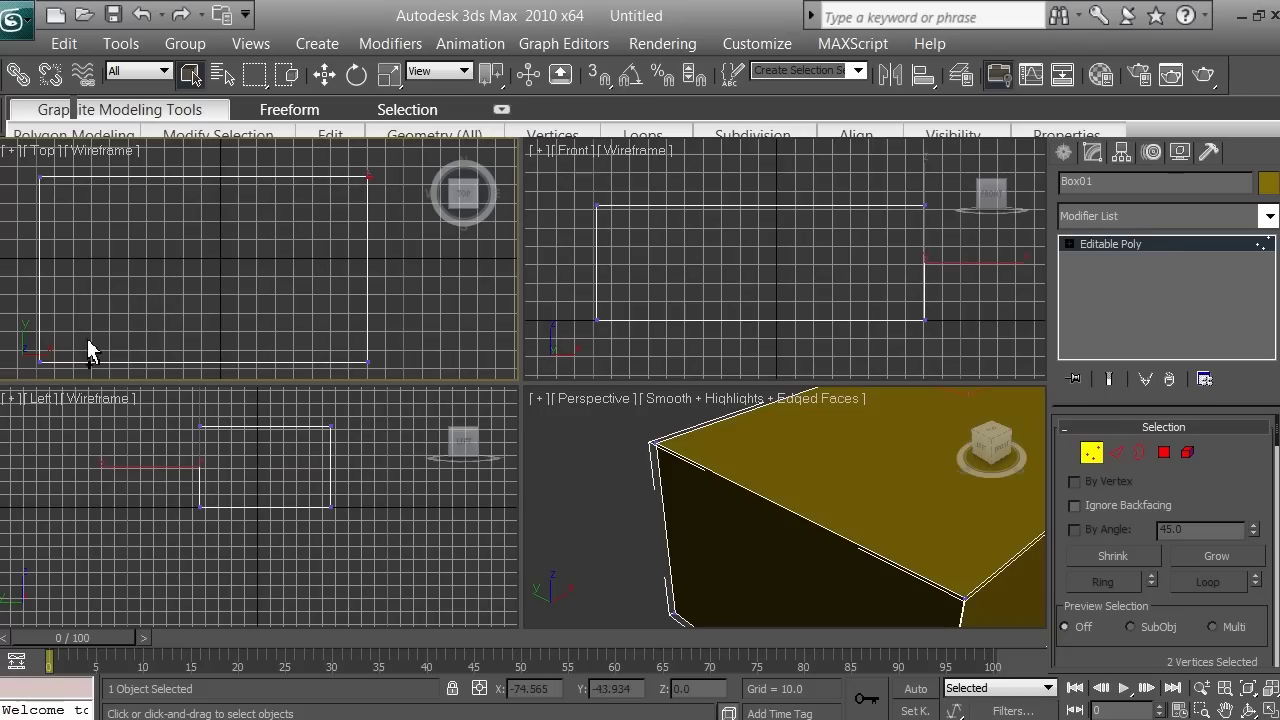
pyautogui.keyDown('ctrl'); pyautogui.click(41, 368); pyautogui.keyUp('ctrl')
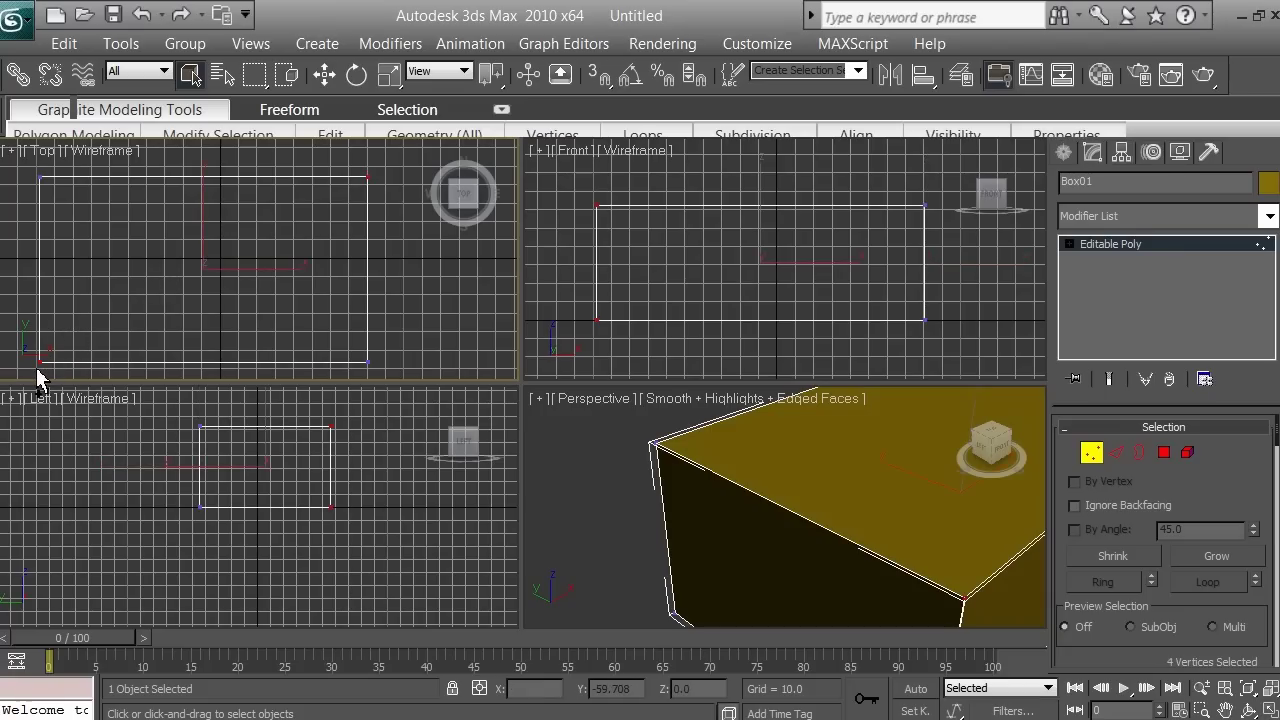
pyautogui.keyDown('ctrl'); pyautogui.click(369, 360); pyautogui.keyUp('ctrl')
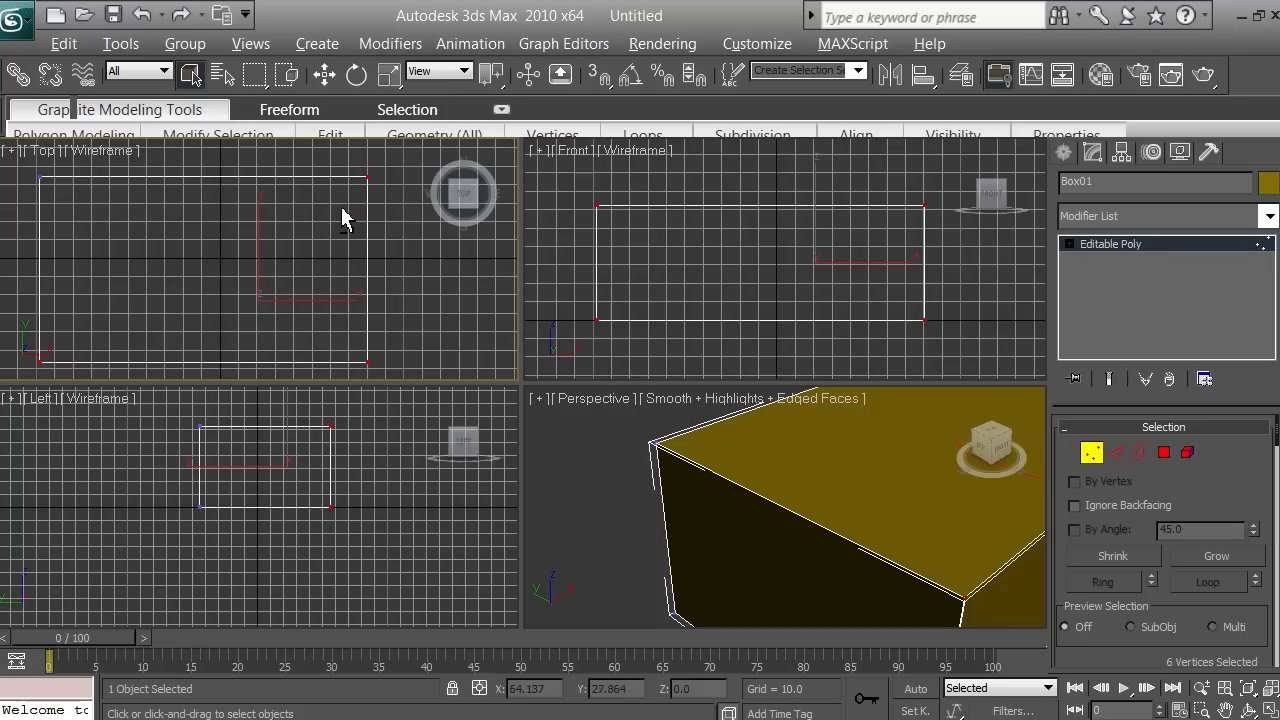
pyautogui.keyDown('alt'); pyautogui.moveTo(340, 208); pyautogui.dragTo(388, 162); pyautogui.keyUp('alt')
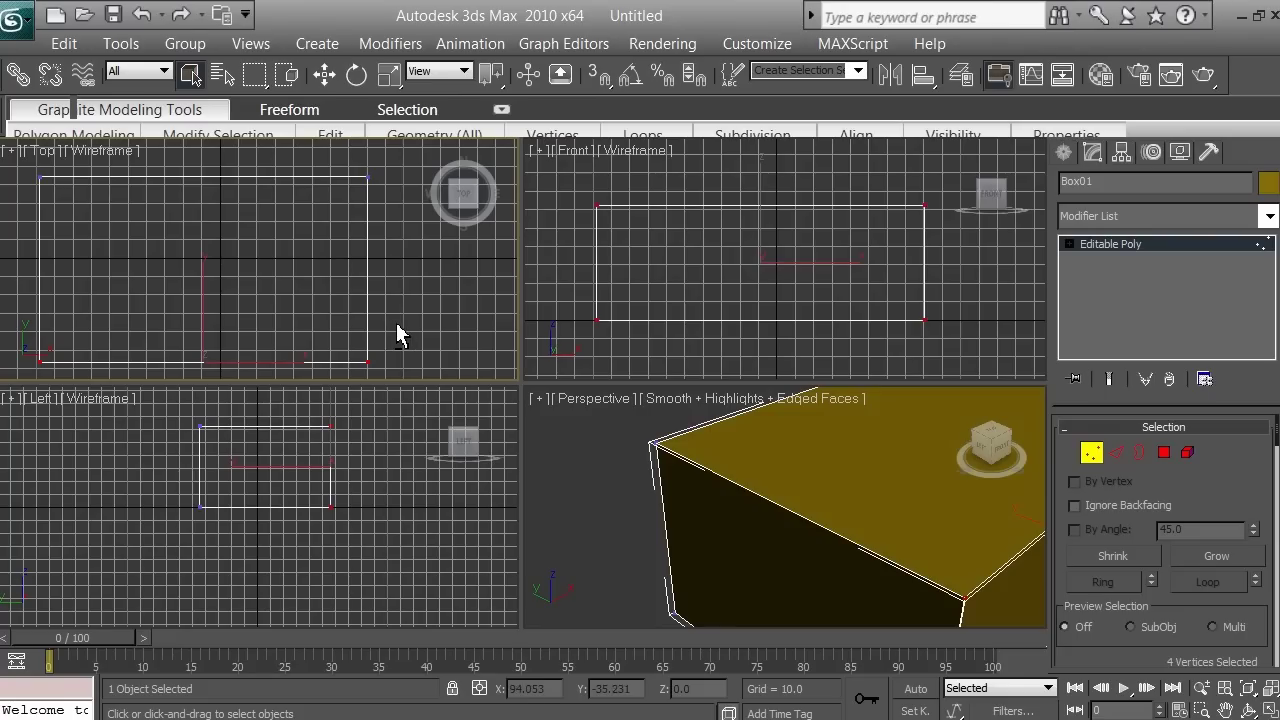
pyautogui.keyDown('alt'); pyautogui.moveTo(397, 338); pyautogui.dragTo(350, 385); pyautogui.keyUp('alt')
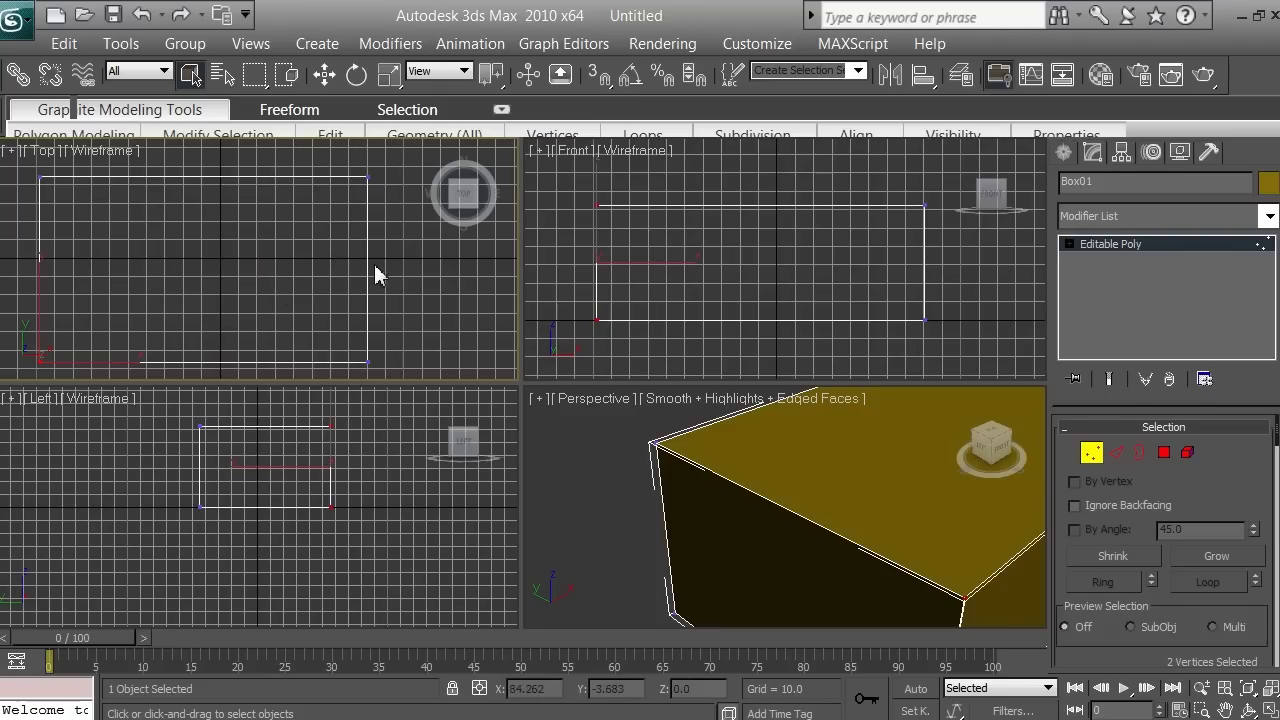
# Step: Move the selected lower-left corner vertices inward along the X axis in the Front viewport, to about X -51
pyautogui.click(325, 76)
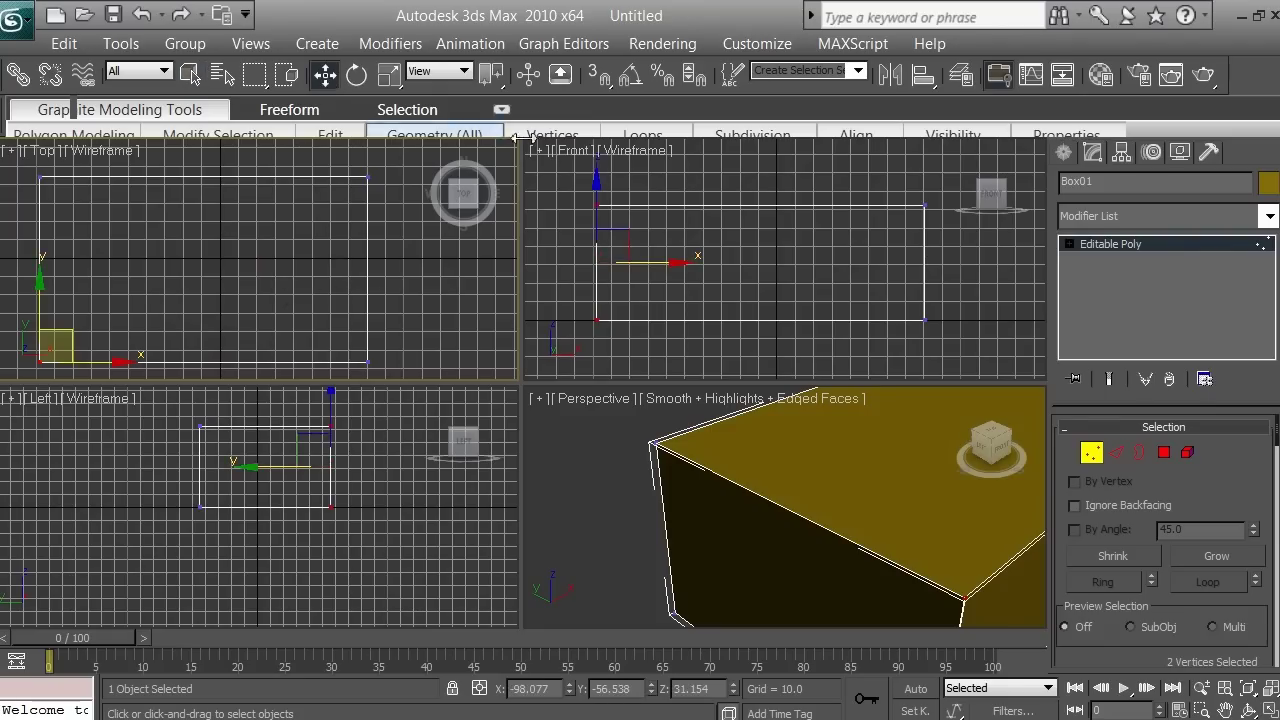
pyautogui.rightClick(840, 265)
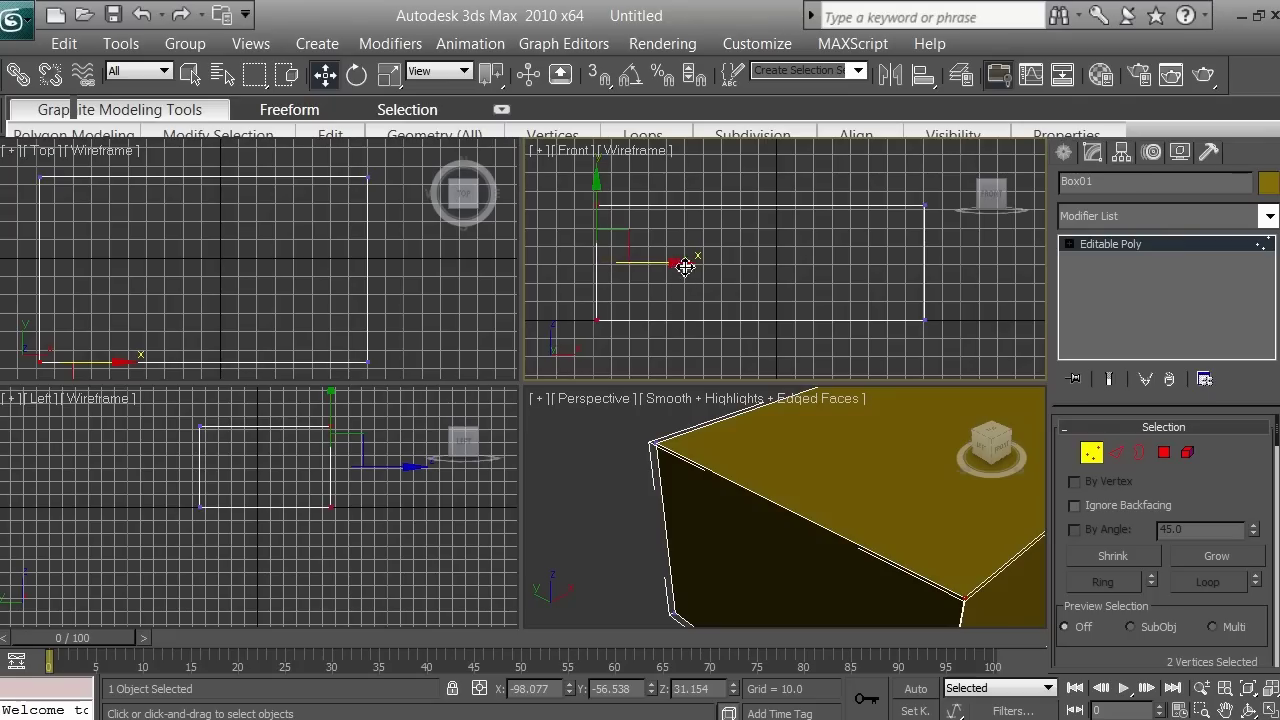
pyautogui.moveTo(680, 263); pyautogui.dragTo(744, 275)
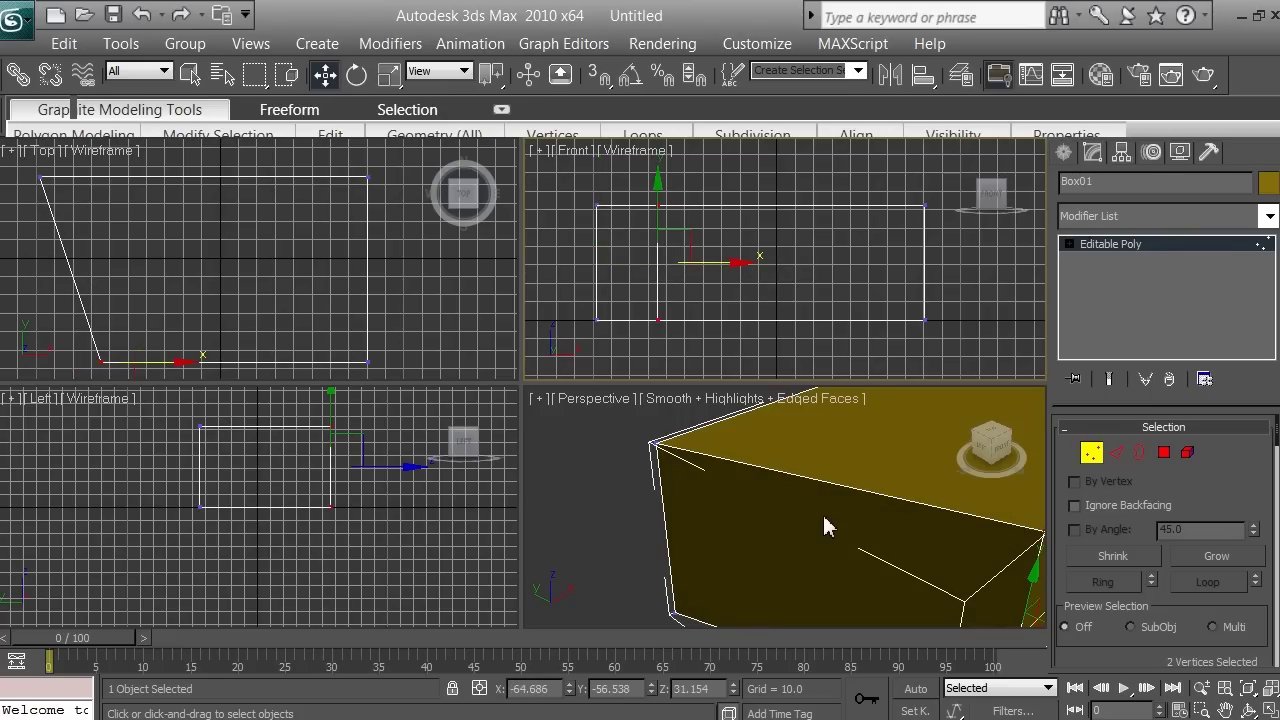
pyautogui.scroll(-5, 825, 527)
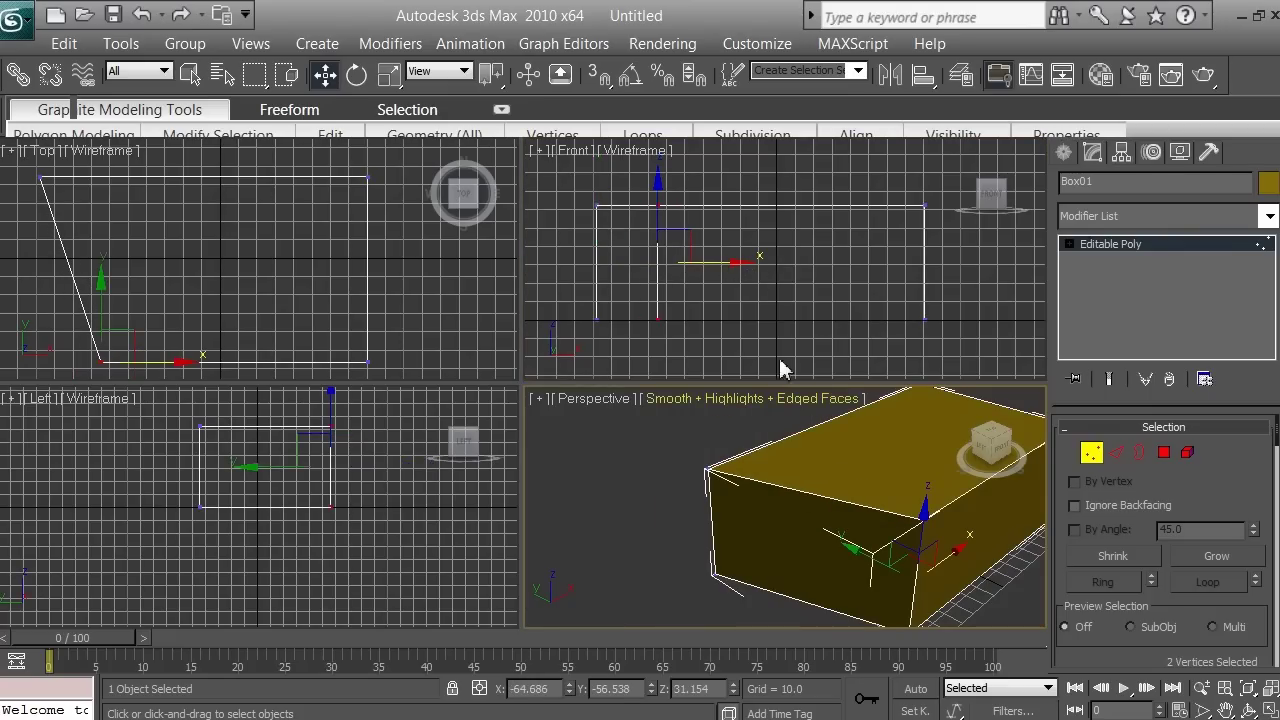
pyautogui.rightClick(737, 263)
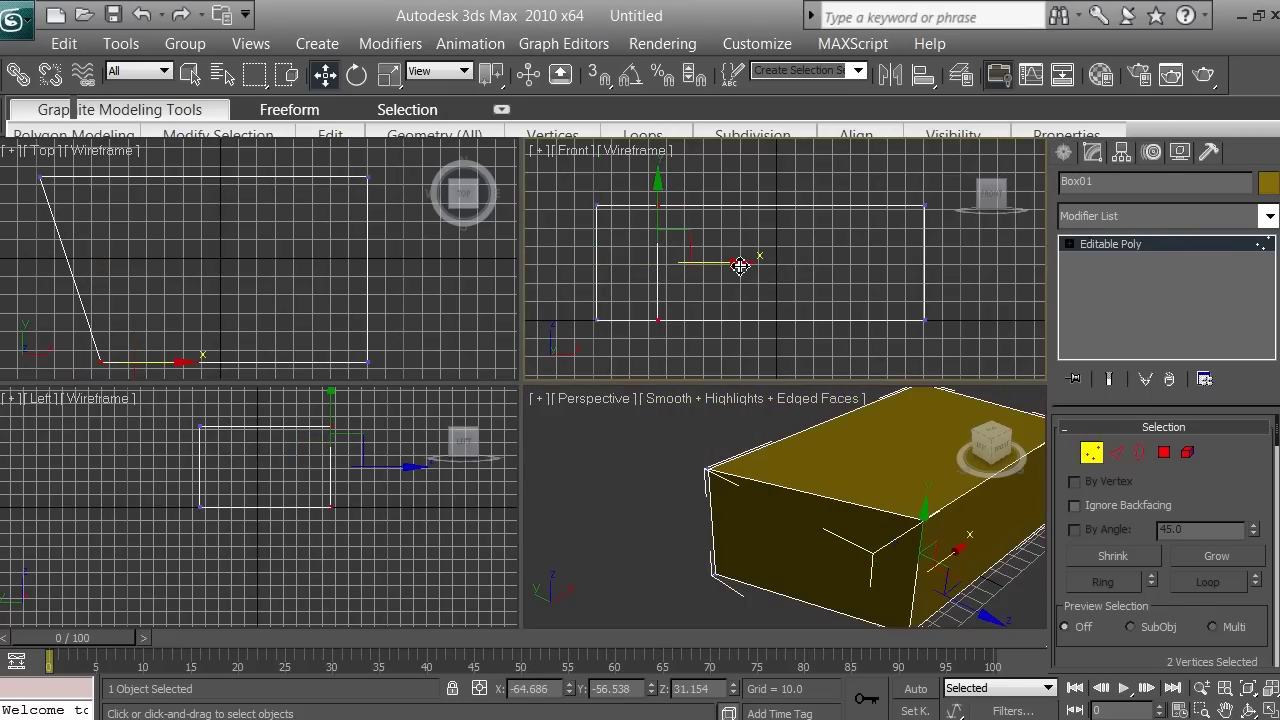
pyautogui.moveTo(740, 265); pyautogui.dragTo(765, 282)
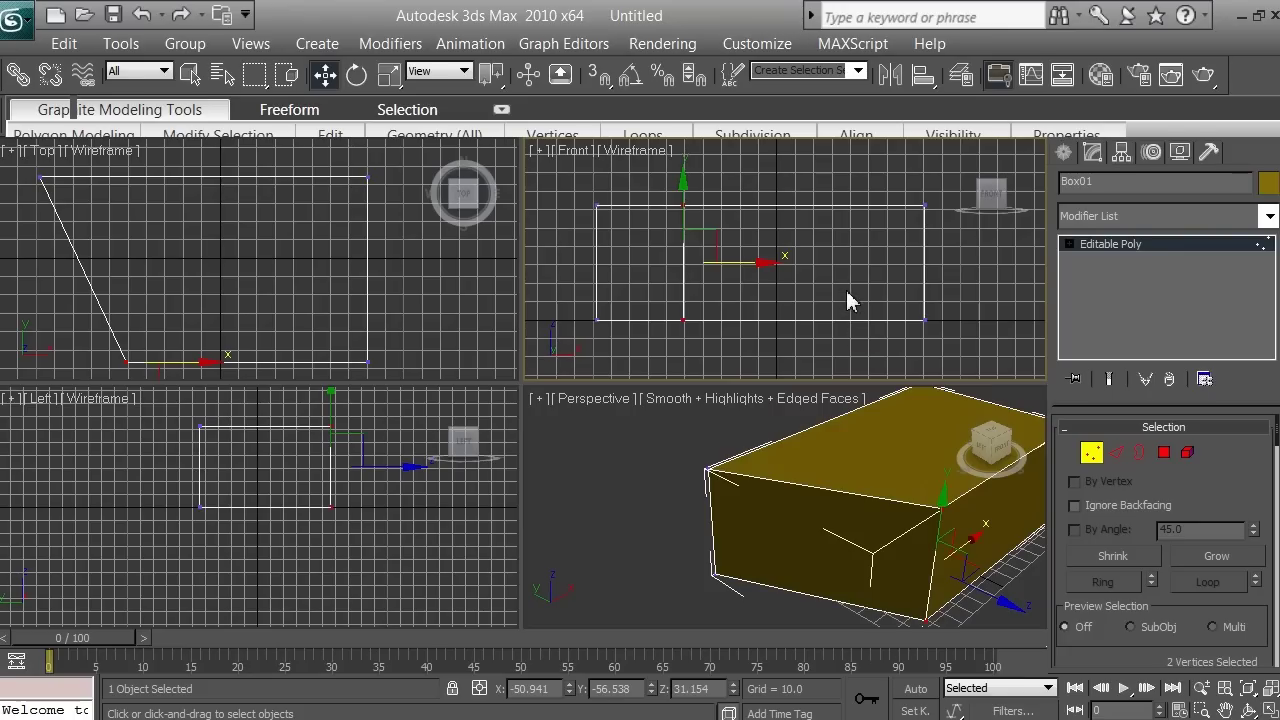
# Step: Clear the vertex selection, switch to Edge sub-object level and select the vertical edge at the moved corner
pyautogui.click(684, 207)
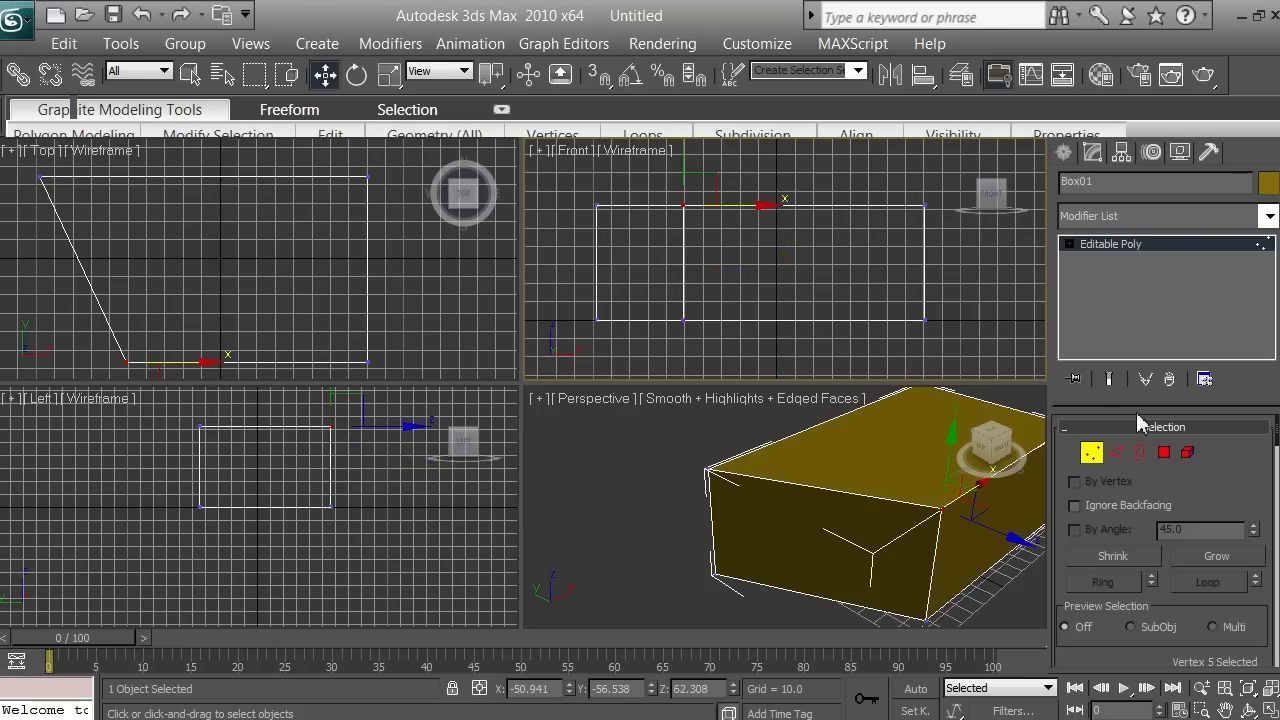
pyautogui.click(797, 293)
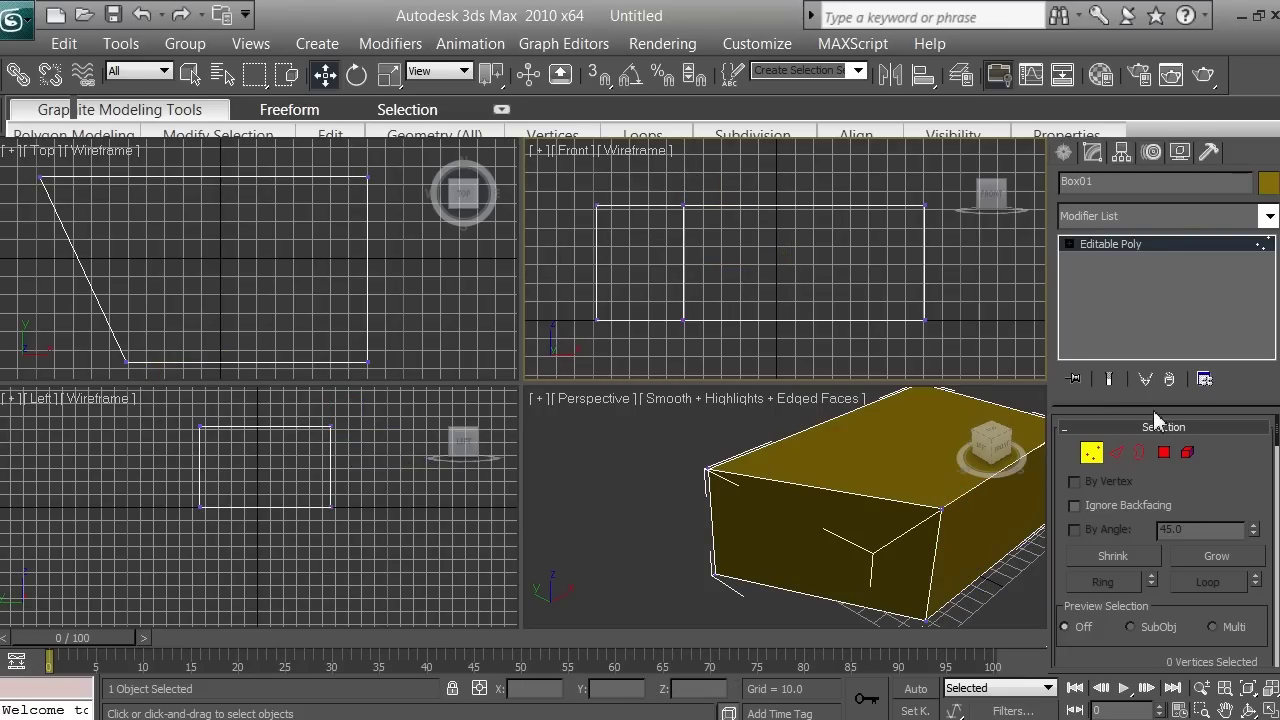
pyautogui.click(1117, 453)
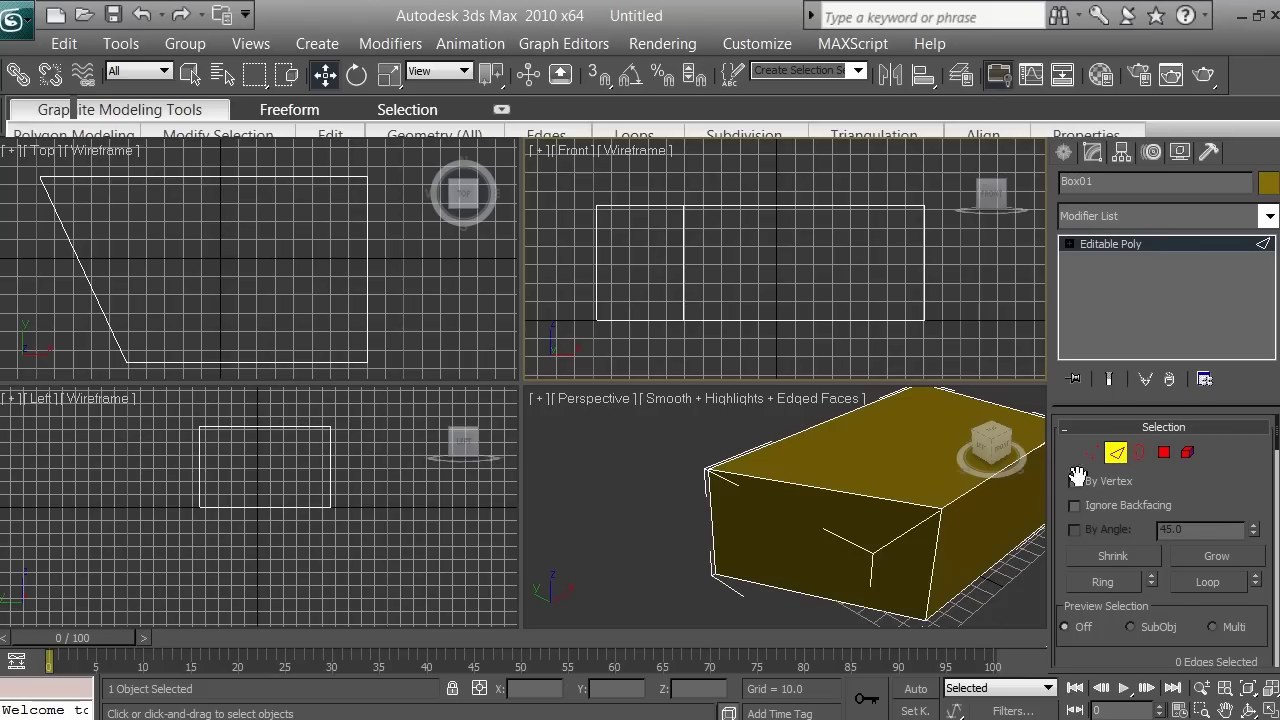
pyautogui.click(938, 563)
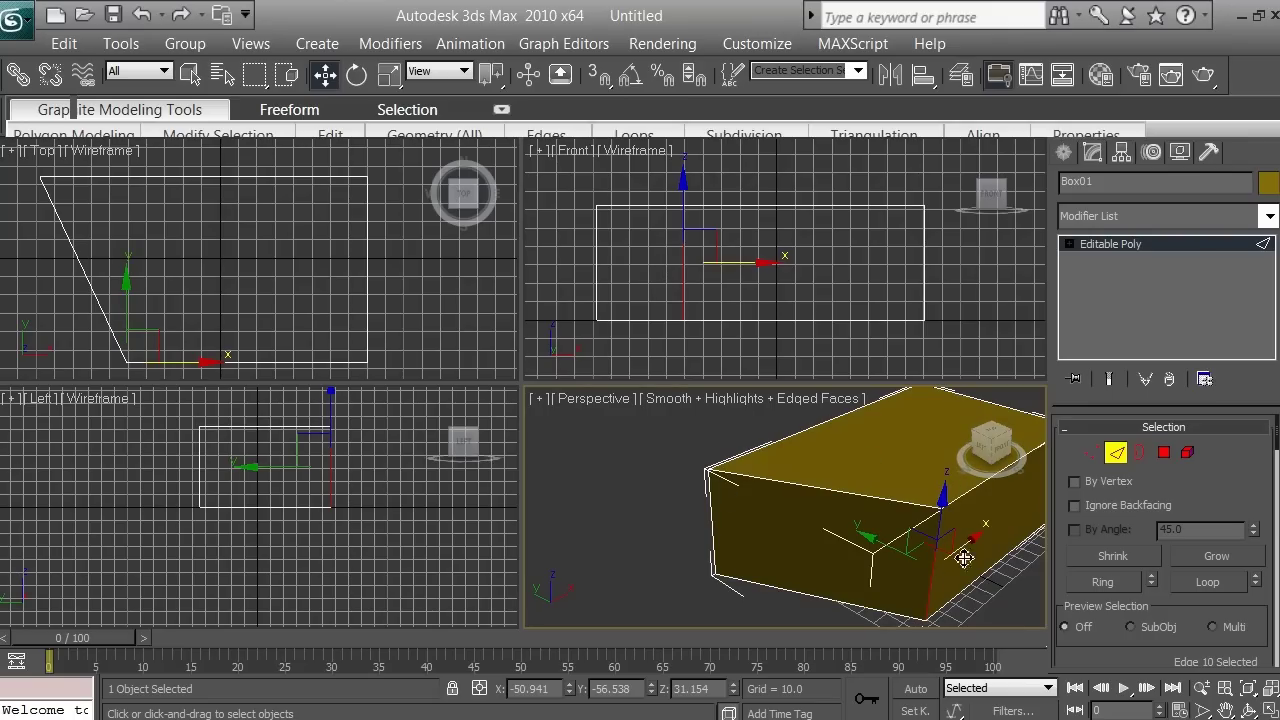
# Step: Turn Edged Faces shading off and back on in the Perspective viewport
pyautogui.click(757, 400)
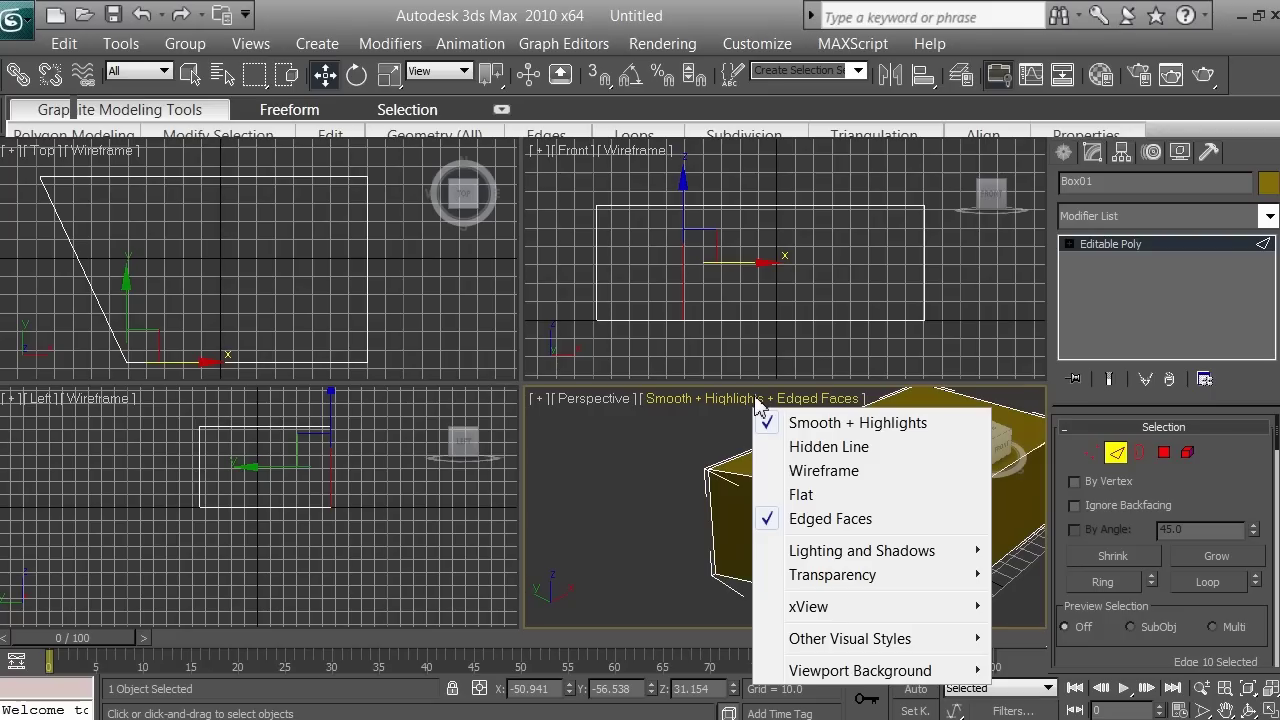
pyautogui.click(838, 530)
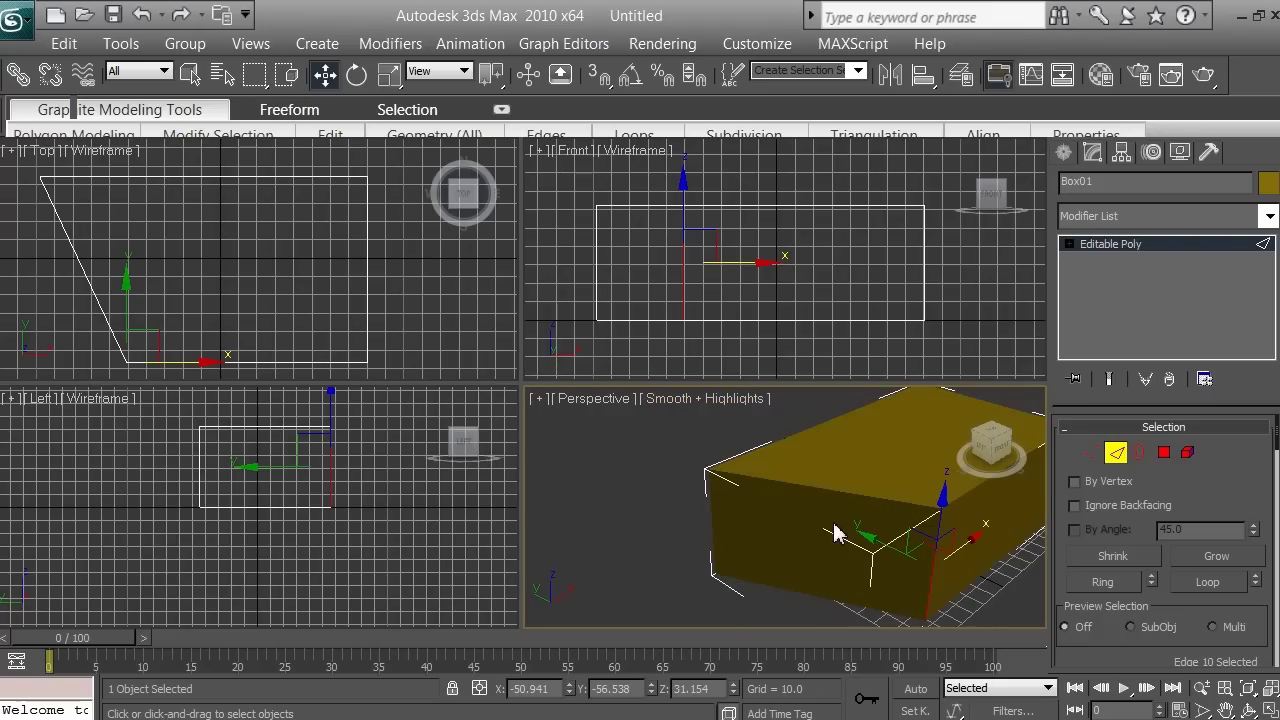
pyautogui.click(745, 402)
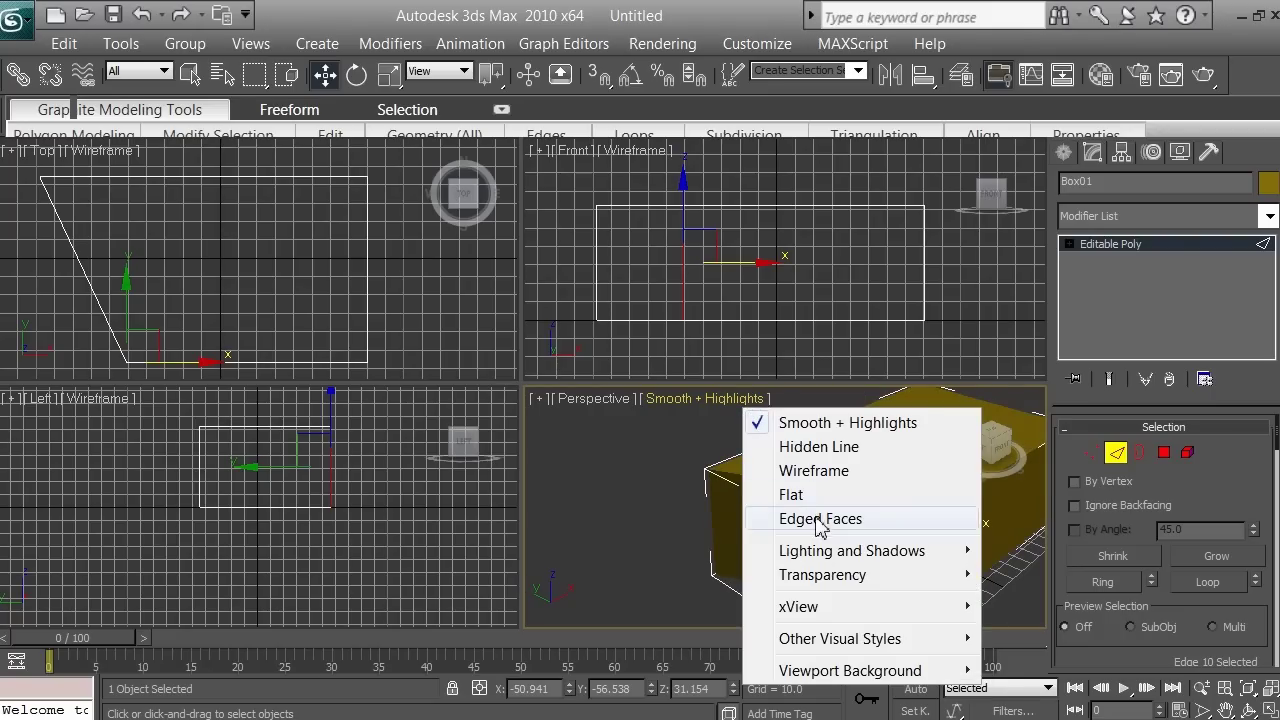
pyautogui.click(822, 522)
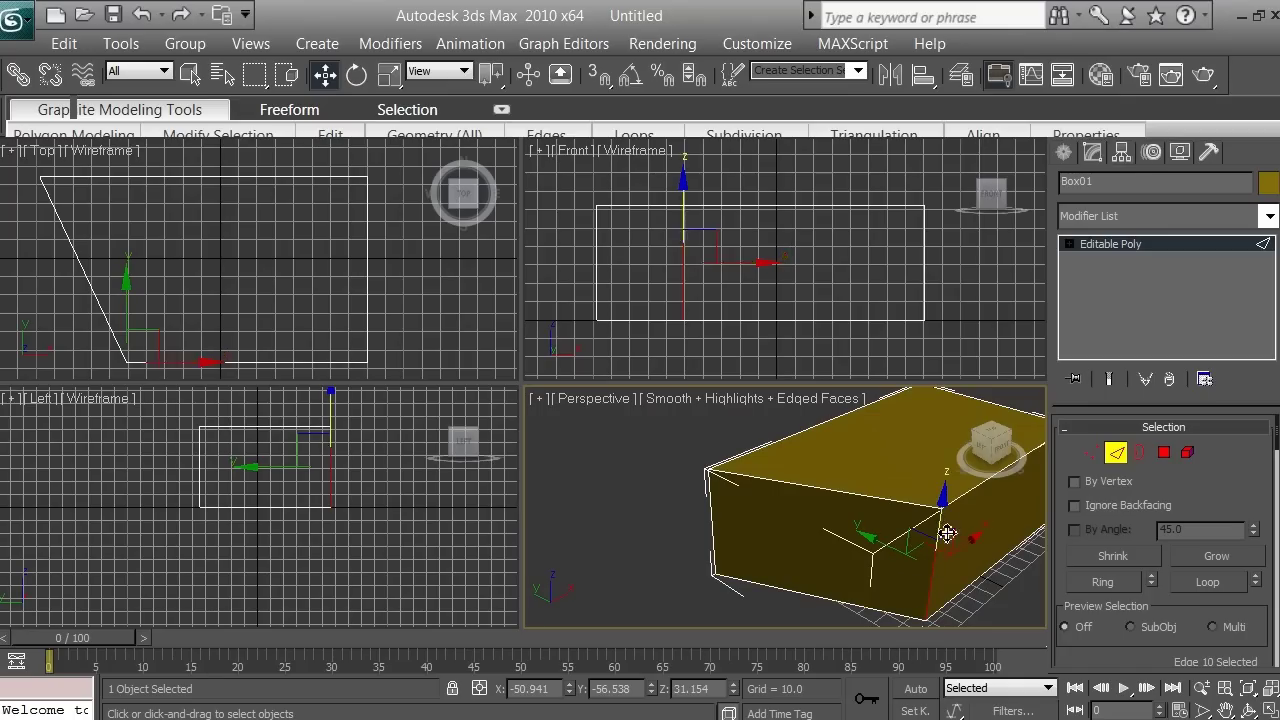
# Step: Move the selected vertical edge along the X axis in the Front viewport, to about X -30
pyautogui.click(765, 265)
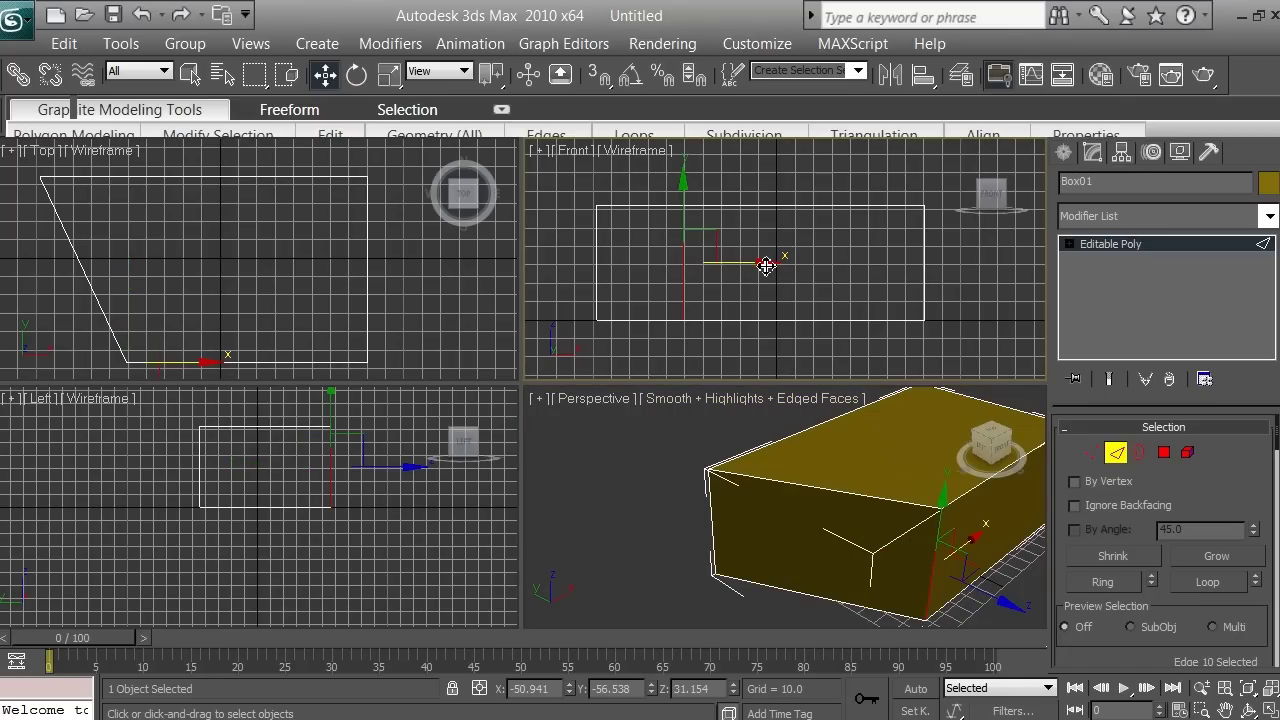
pyautogui.moveTo(765, 265); pyautogui.dragTo(760, 265)
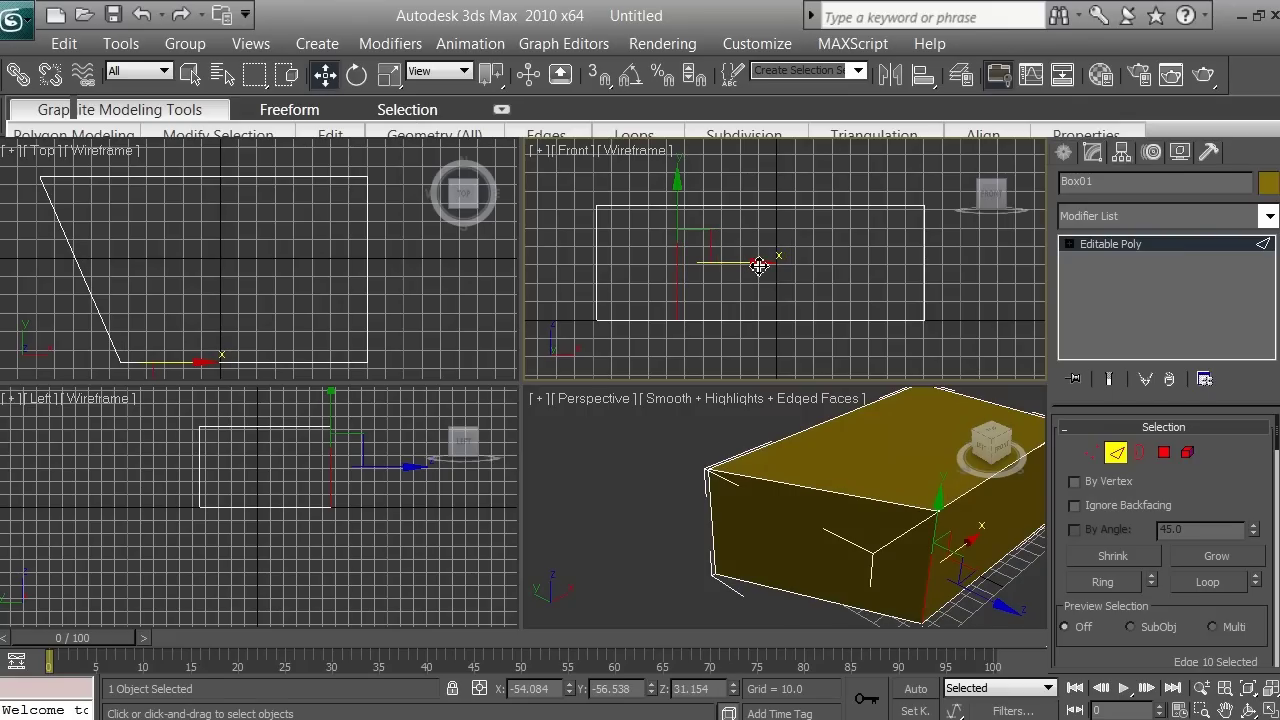
pyautogui.moveTo(760, 265); pyautogui.dragTo(803, 281)
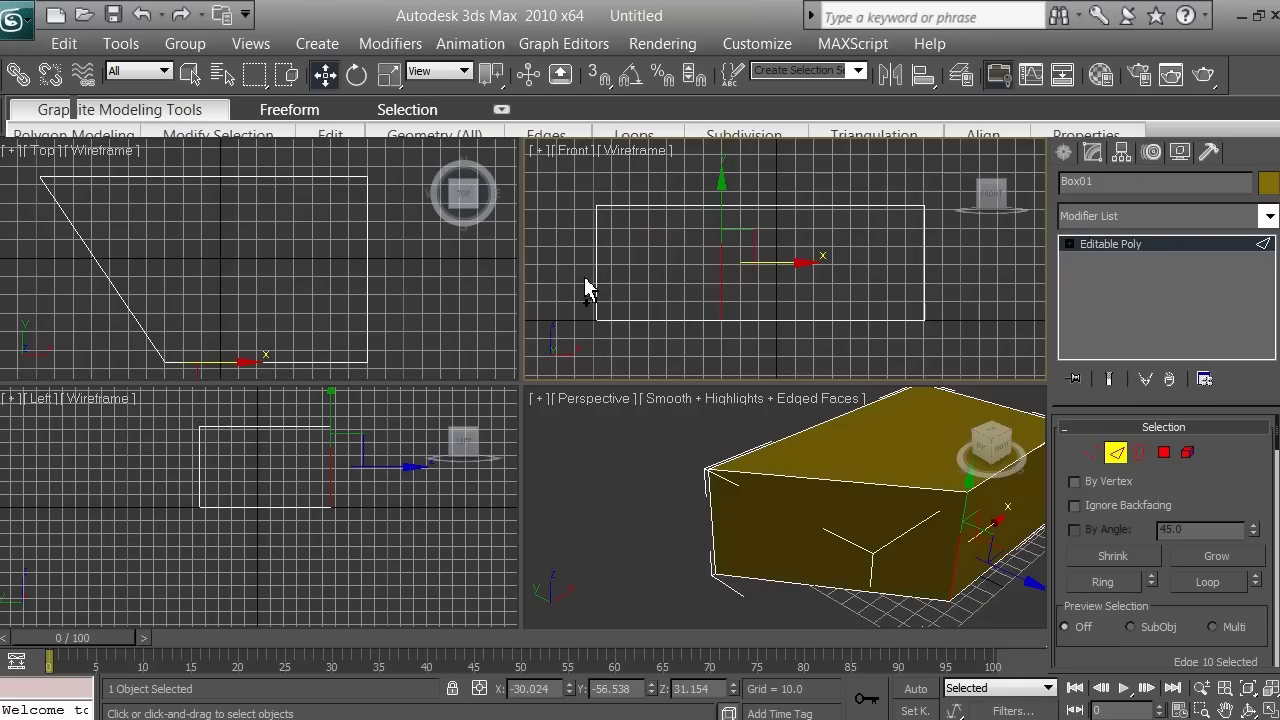
# Step: Add the box's leftmost vertical edge in the Front viewport to the selection and move both edges slightly outward along the X axis
pyautogui.moveTo(589, 289); pyautogui.dragTo(643, 245)
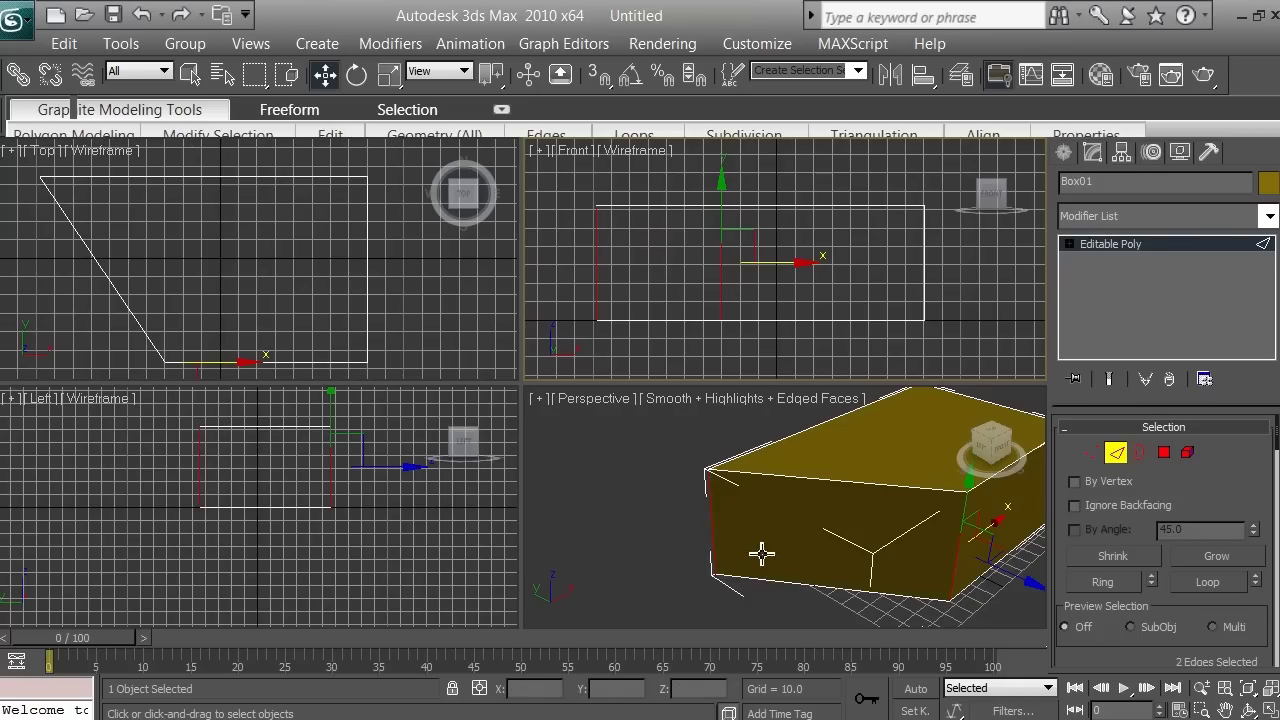
pyautogui.moveTo(808, 263); pyautogui.dragTo(849, 280)
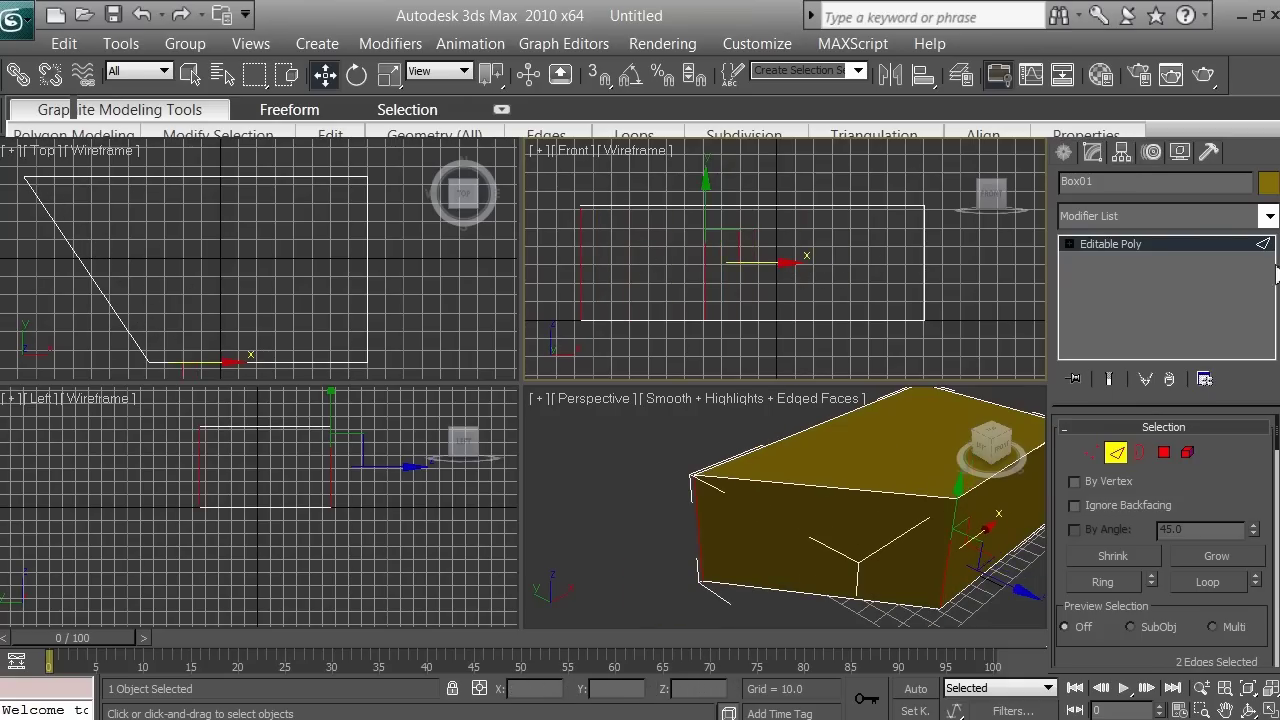
# Step: Switch to Polygon sub-object level and select the box's top face in the Perspective viewport
pyautogui.click(1165, 453)
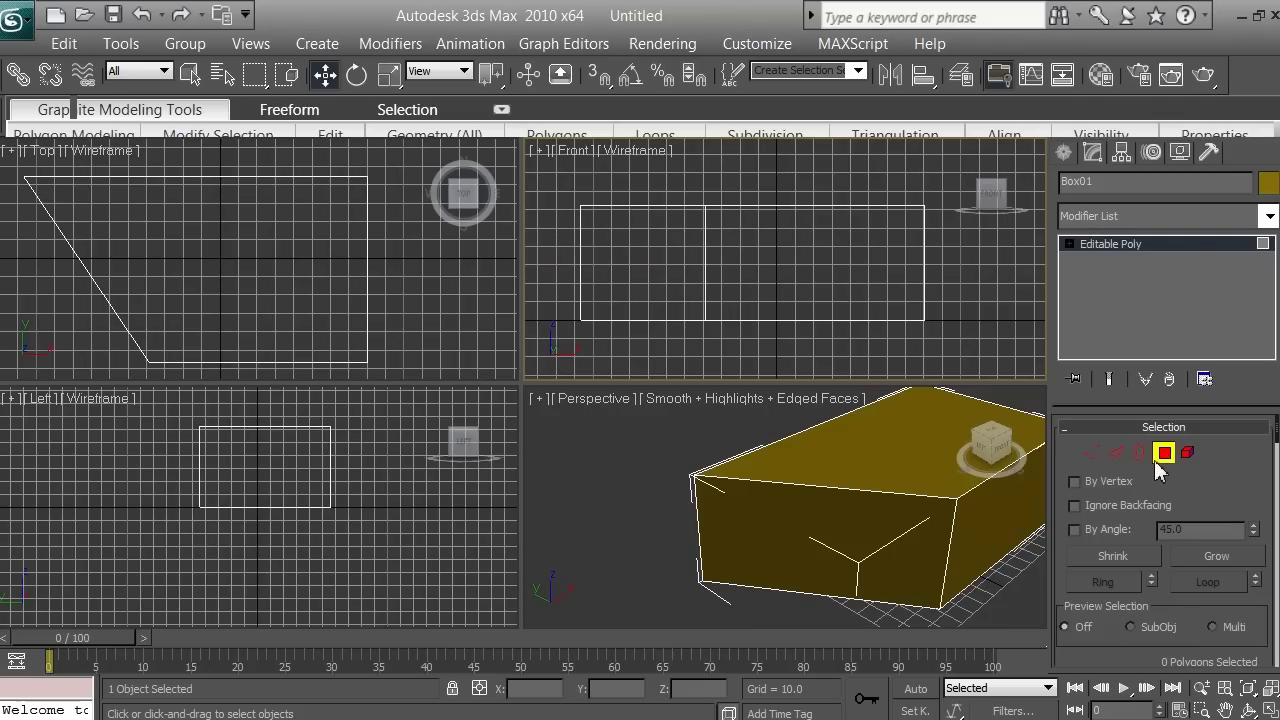
pyautogui.click(917, 527)
pyautogui.click(916, 434)
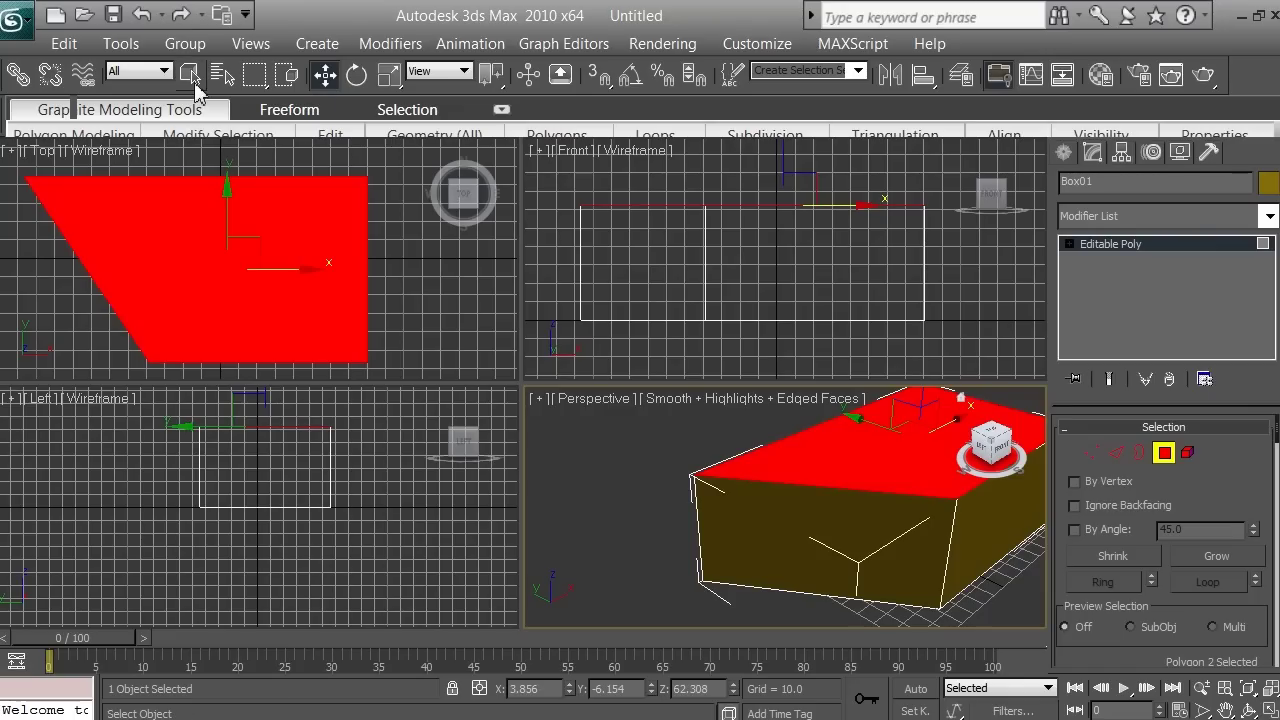
# Step: Use the Select Object tool to select the box's slanted end, front and top faces one at a time in the Perspective viewport
pyautogui.click(191, 75)
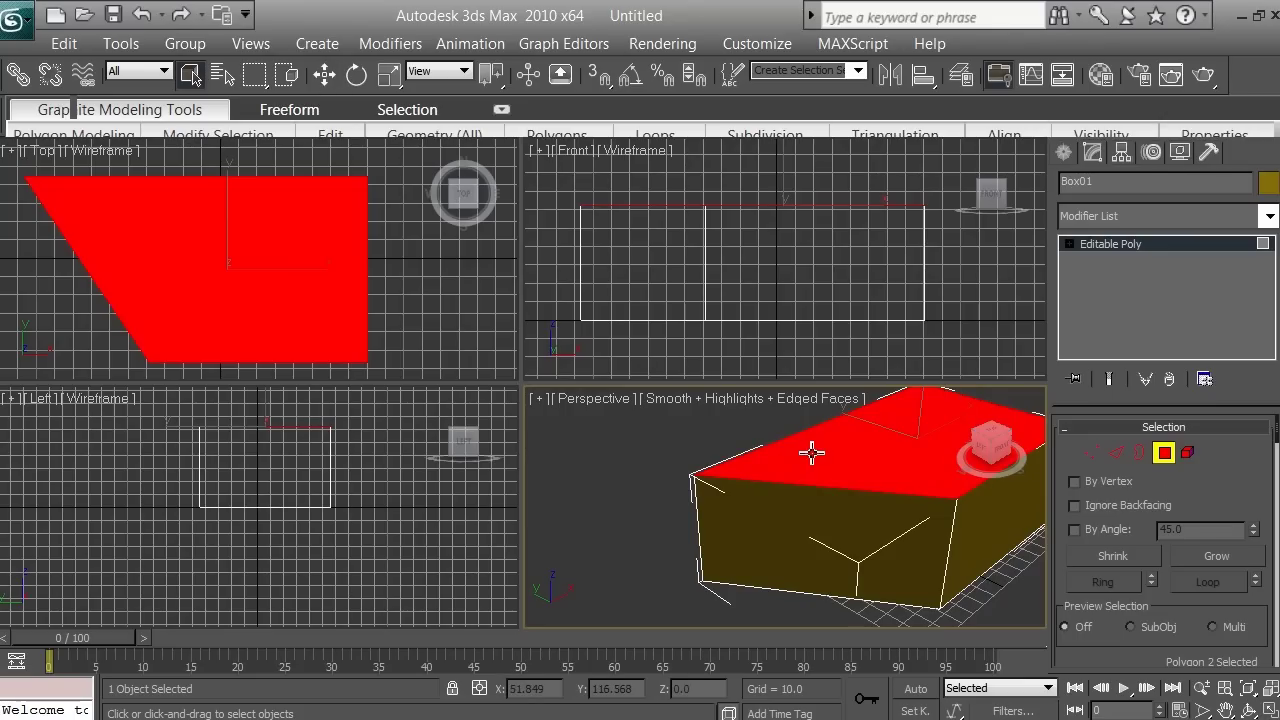
pyautogui.click(871, 529)
pyautogui.click(977, 523)
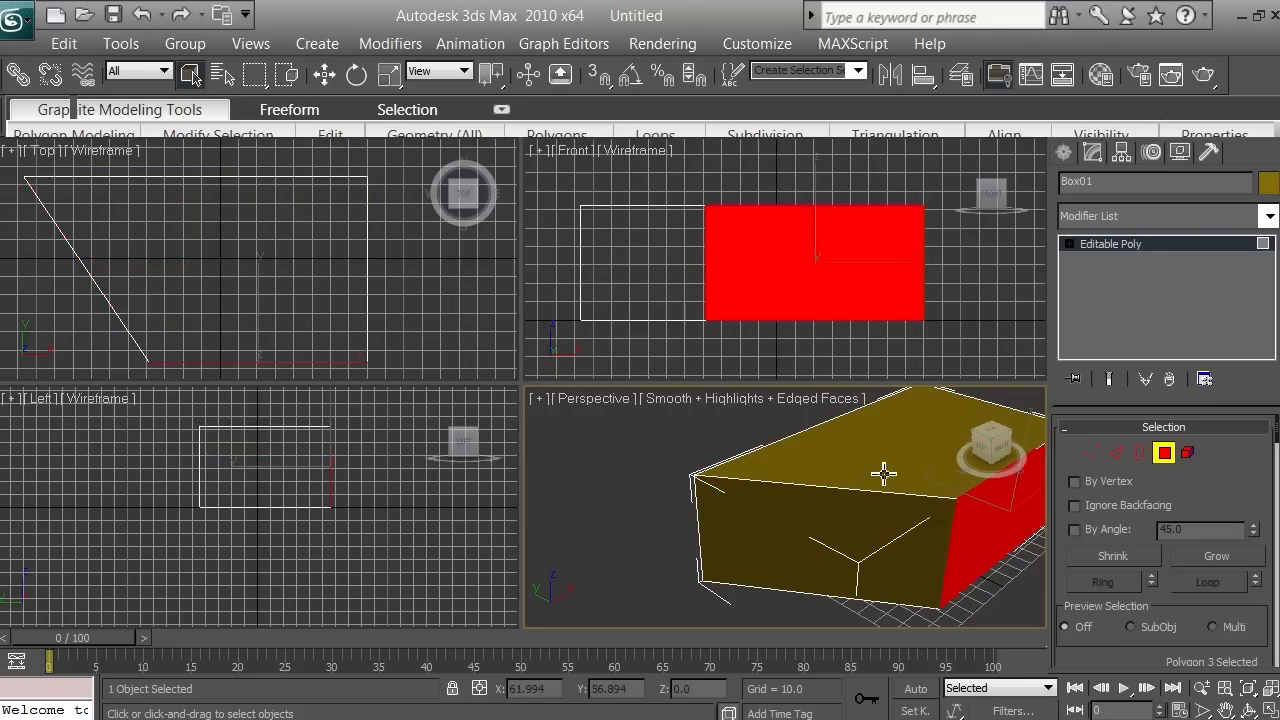
pyautogui.click(886, 466)
pyautogui.click(823, 540)
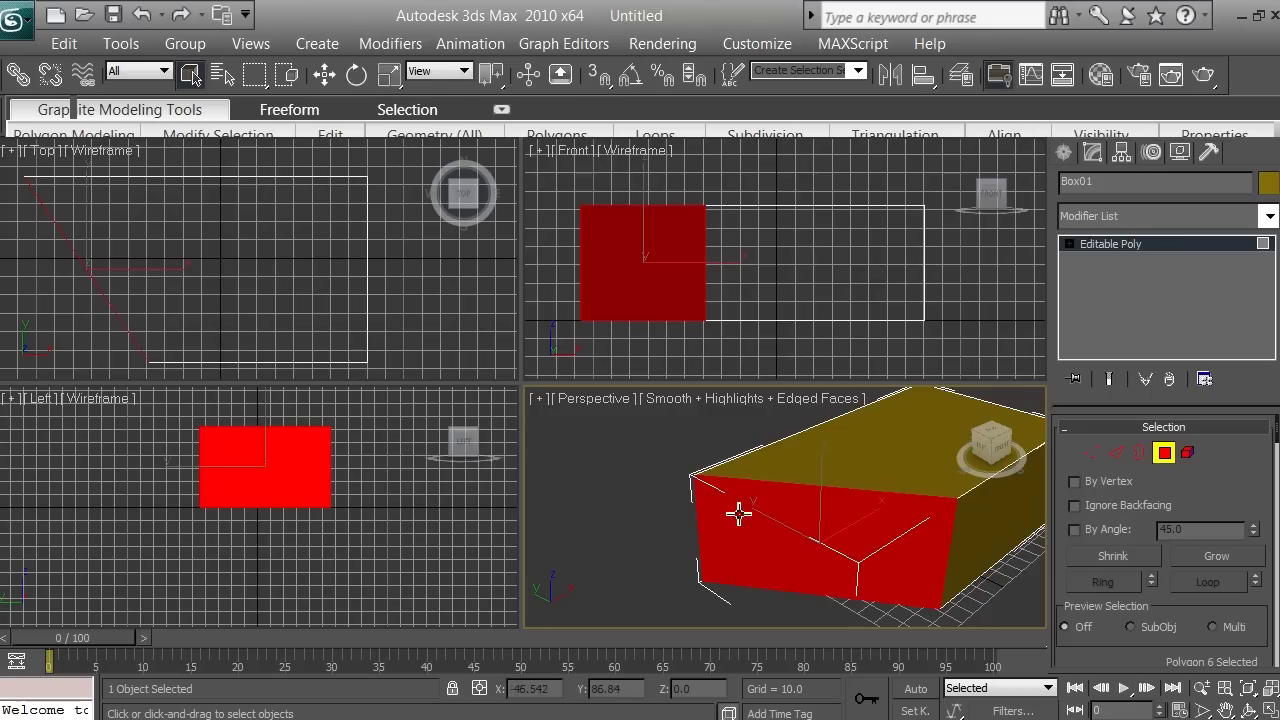
pyautogui.click(979, 536)
pyautogui.click(886, 480)
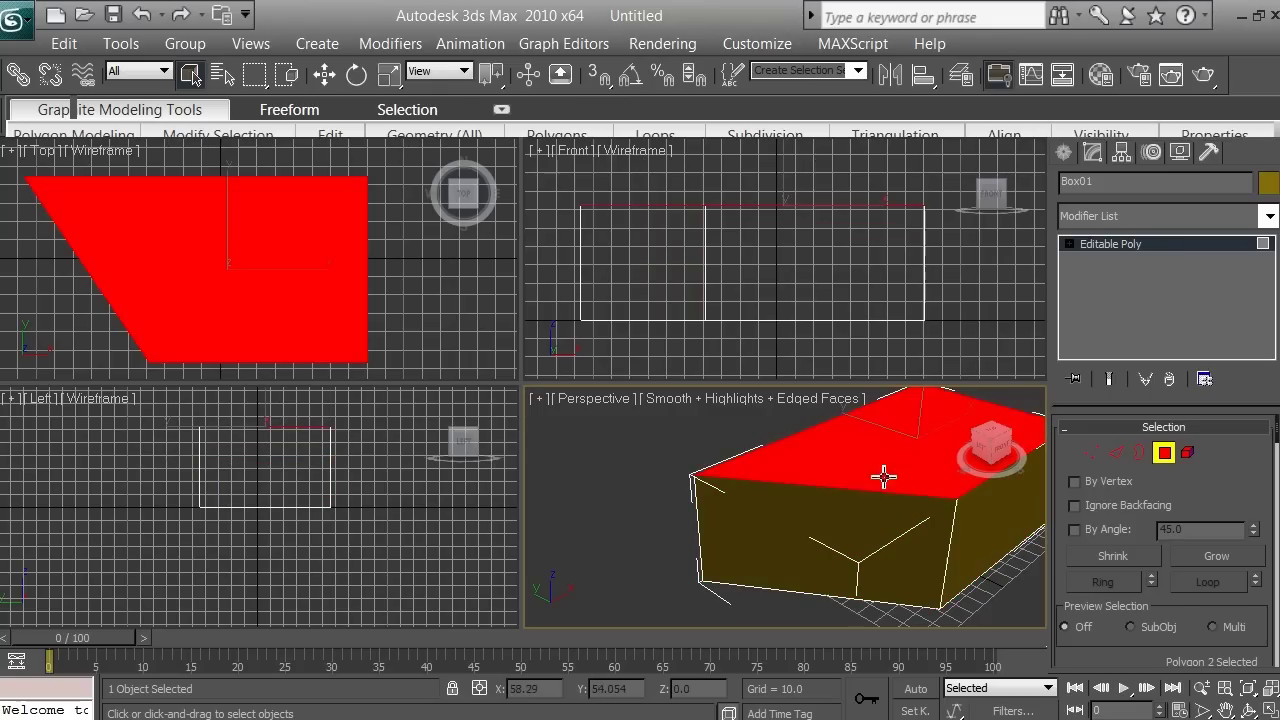
pyautogui.click(843, 554)
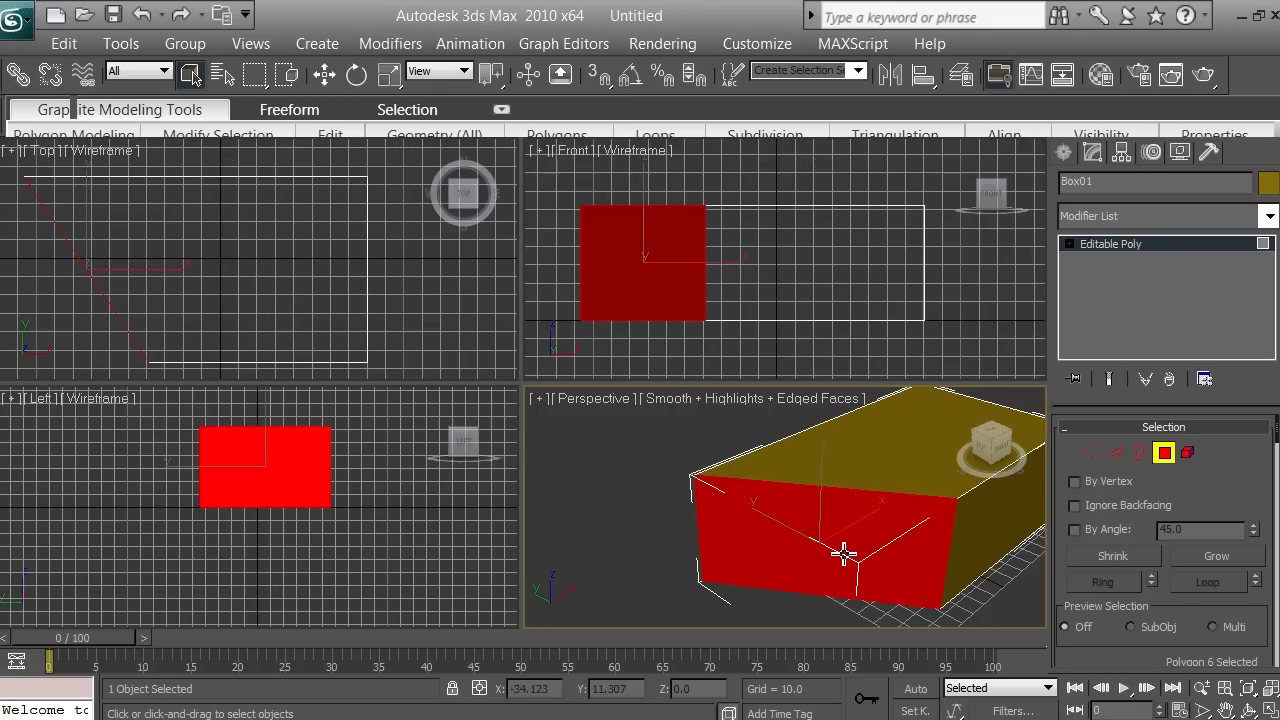
pyautogui.click(989, 533)
pyautogui.click(848, 486)
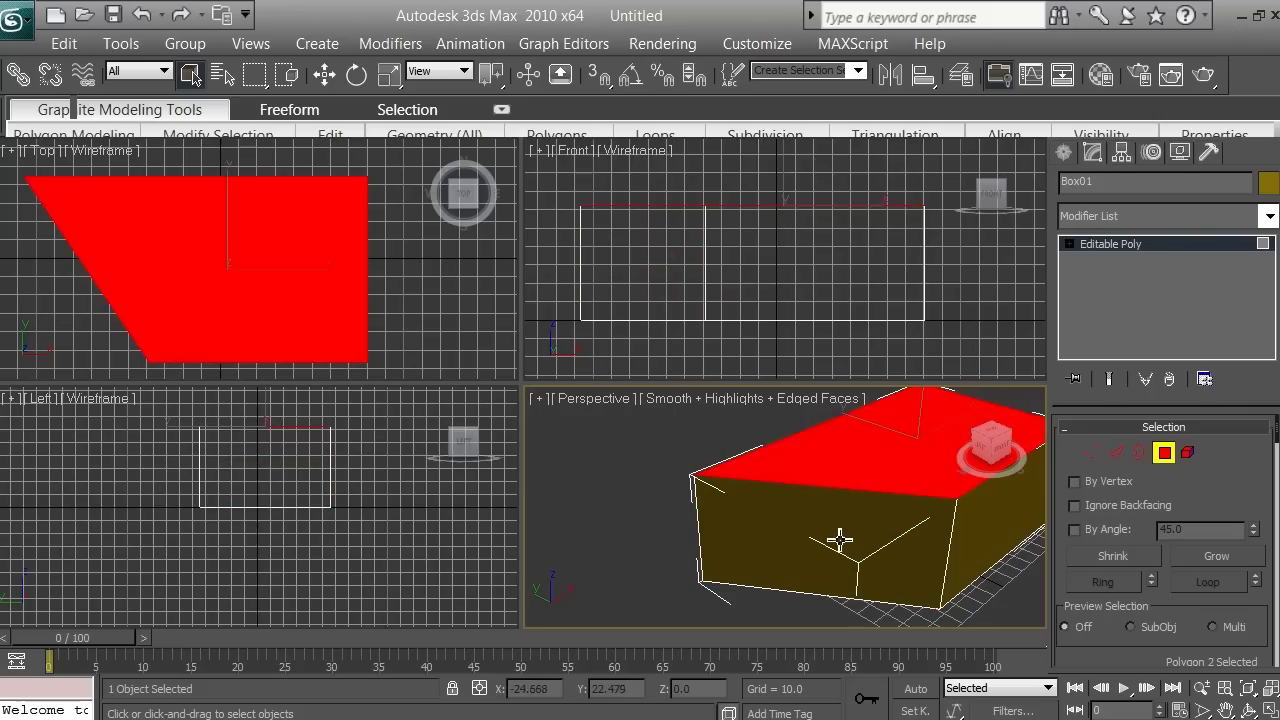
pyautogui.click(837, 534)
pyautogui.click(994, 528)
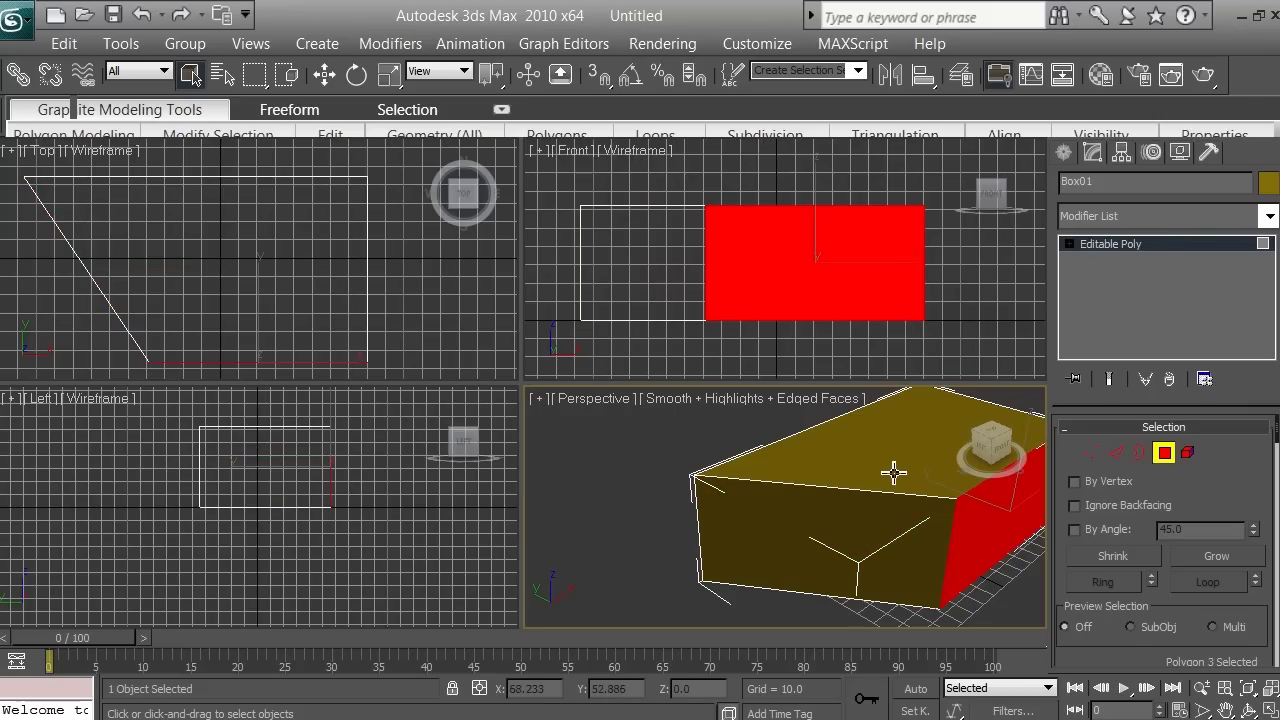
pyautogui.click(891, 467)
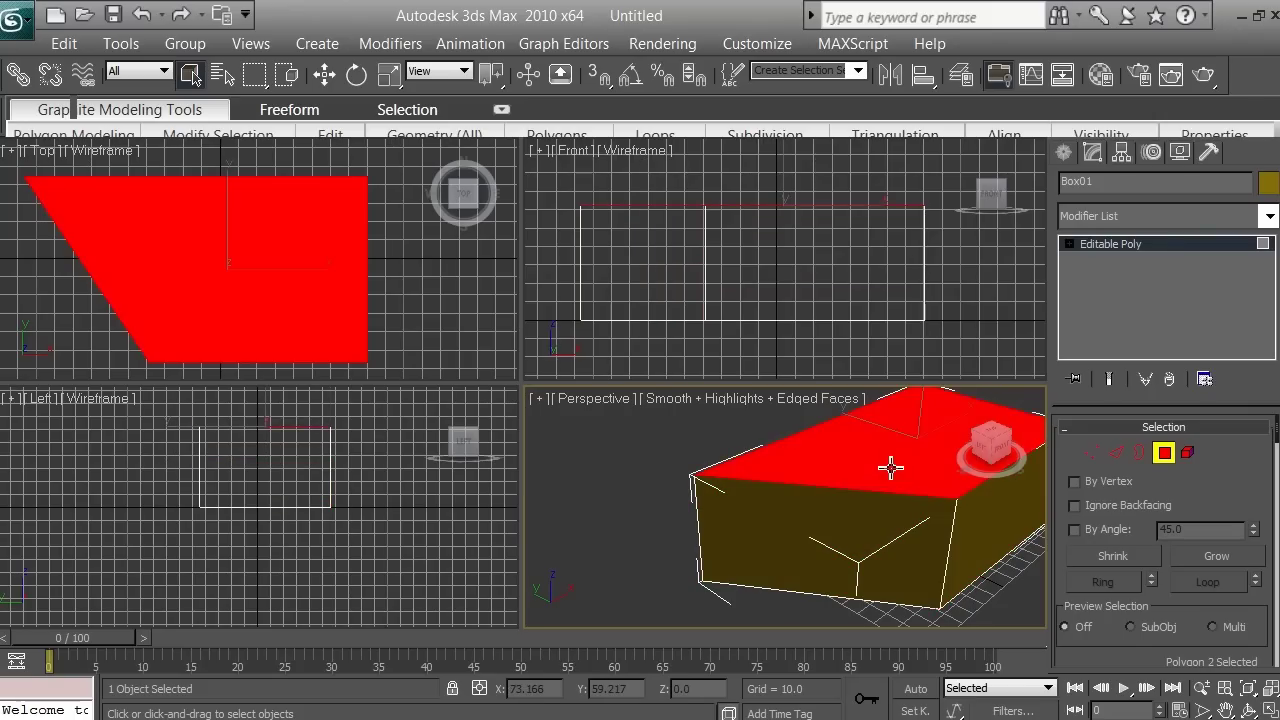
pyautogui.click(871, 532)
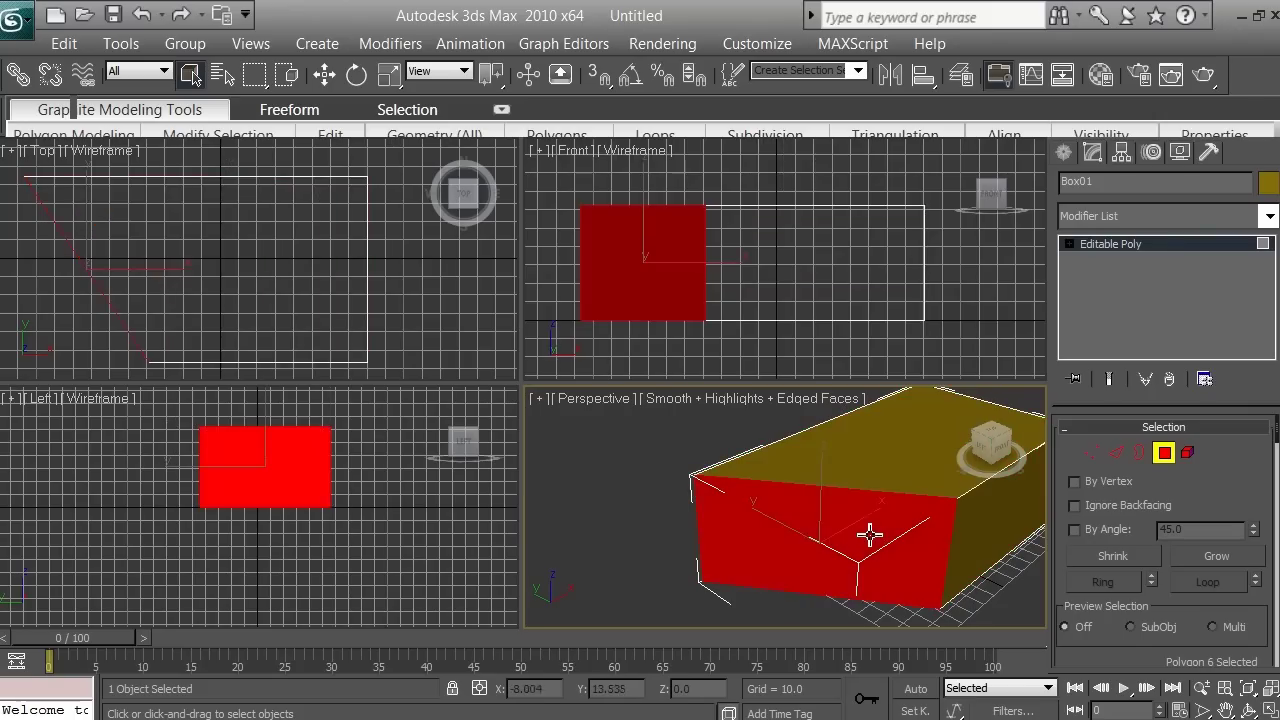
pyautogui.click(994, 531)
# Step: Select the box's top face and add the slanted end face and the front face to the selection
pyautogui.click(920, 466)
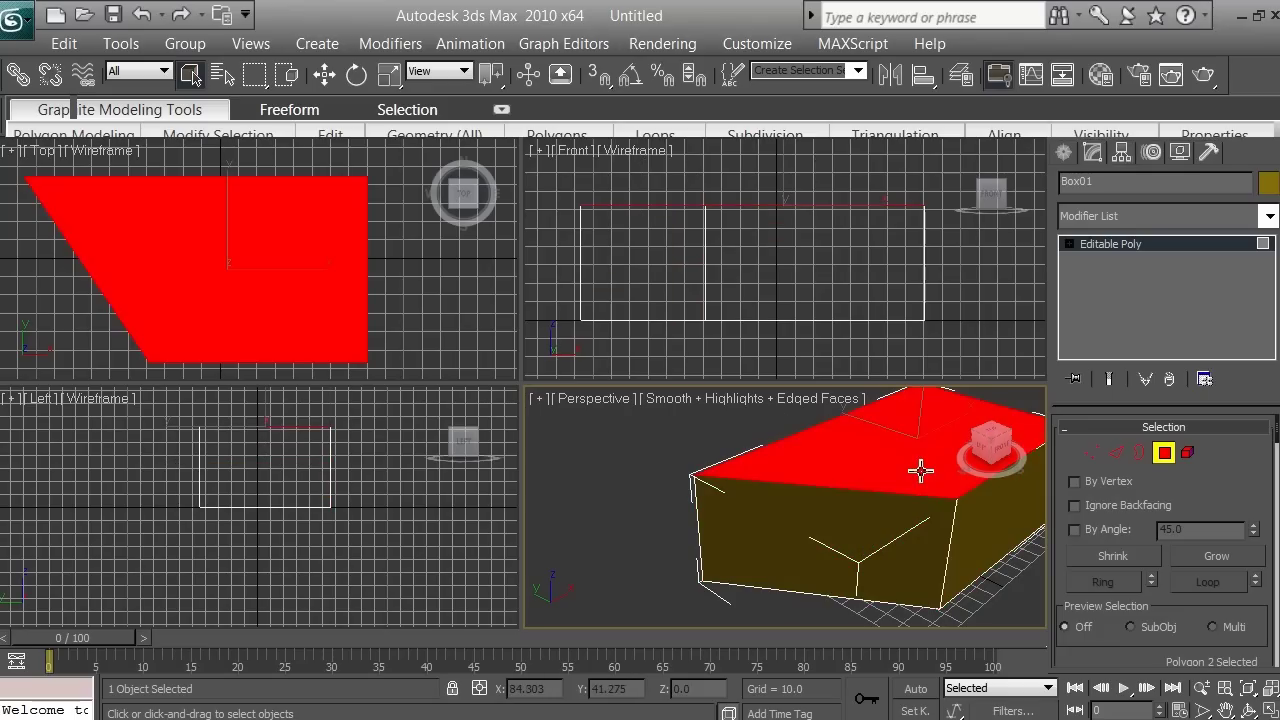
pyautogui.keyDown('ctrl'); pyautogui.click(893, 530); pyautogui.keyUp('ctrl')
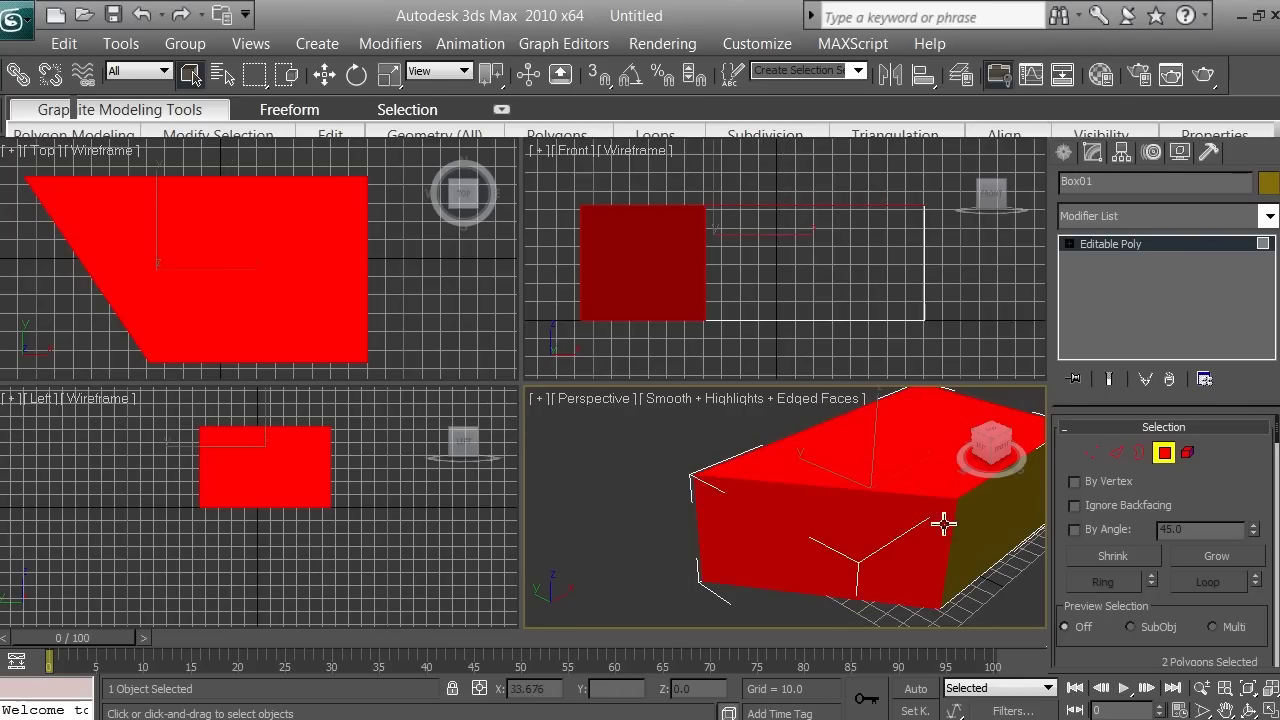
pyautogui.keyDown('ctrl'); pyautogui.click(981, 517); pyautogui.keyUp('ctrl')
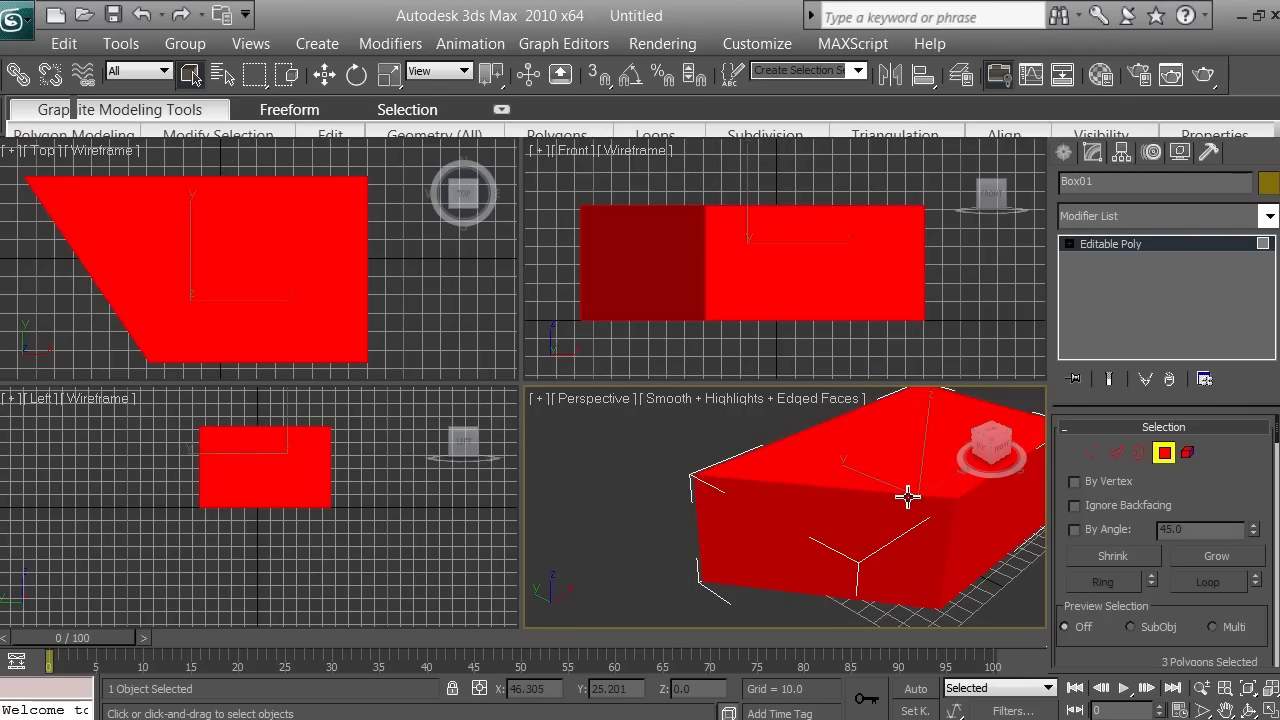
# Step: Select only the box's front face and move it slightly outward along the Y axis in the Top viewport, to about Y -58.6
pyautogui.click(885, 565)
pyautogui.click(985, 532)
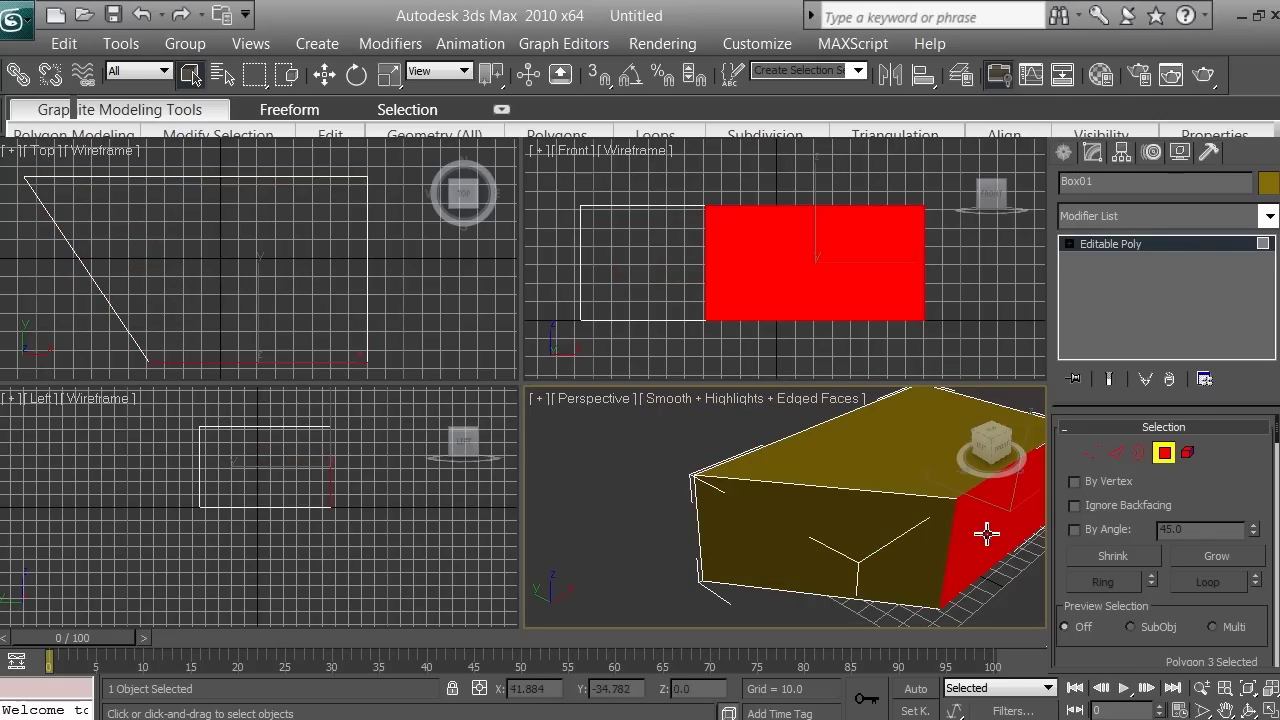
pyautogui.click(328, 80)
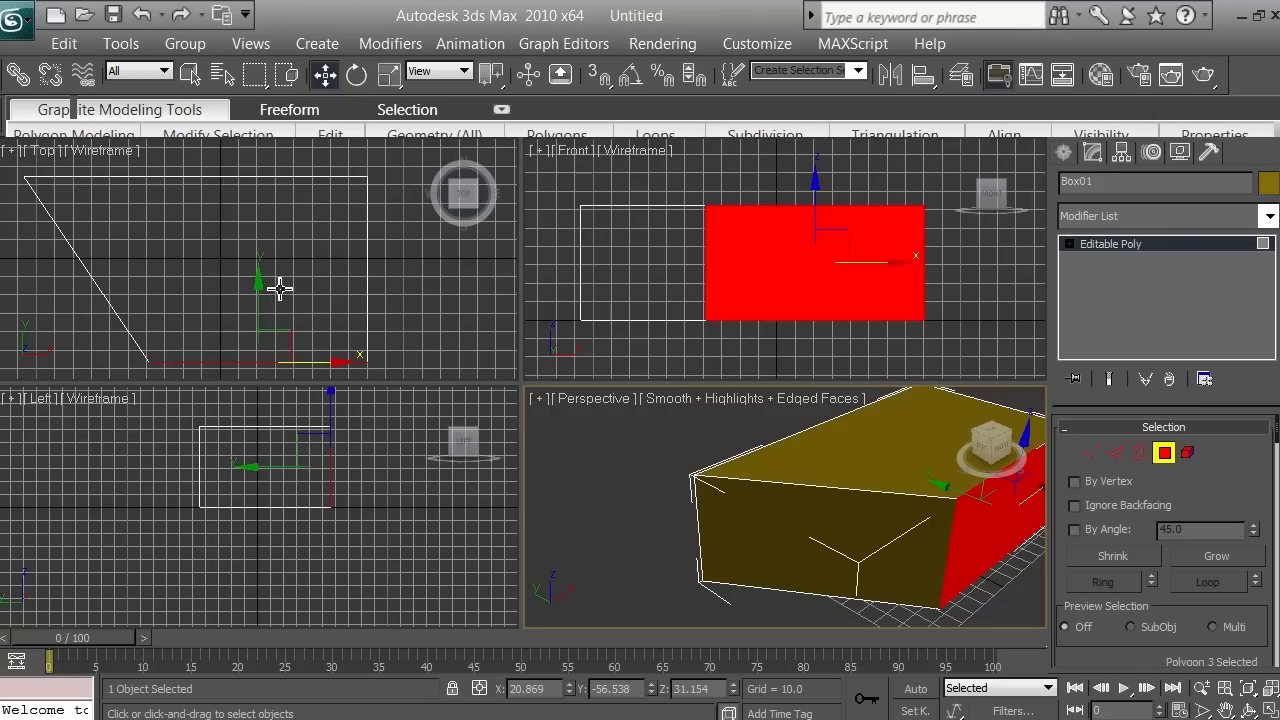
pyautogui.scroll(-1, 286, 283)
pyautogui.scroll(1, 286, 283)
pyautogui.scroll(-1, 286, 283)
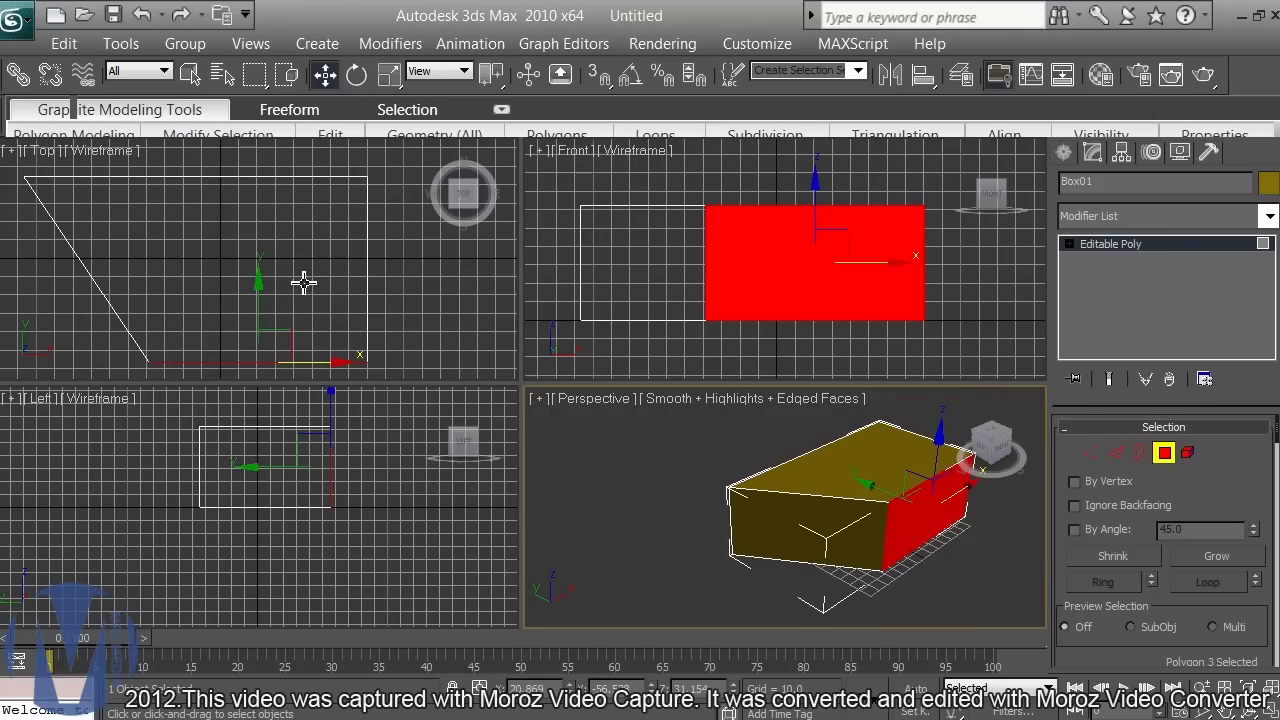
pyautogui.scroll(-1, 304, 283)
pyautogui.scroll(1, 304, 283)
pyautogui.scroll(-1, 304, 283)
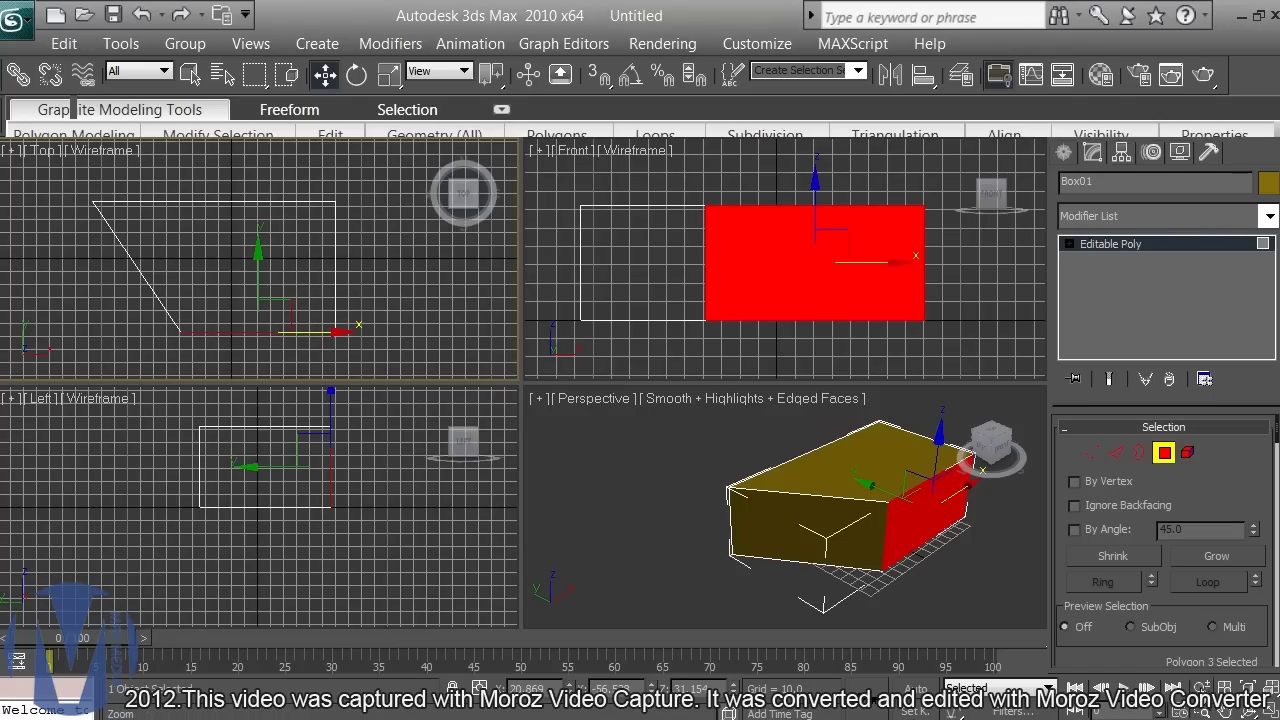
pyautogui.click(1202, 686)
pyautogui.moveTo(246, 252)
pyautogui.mouseDown()
pyautogui.moveTo(248, 272)
pyautogui.moveTo(254, 240)
pyautogui.mouseUp()
pyautogui.click(324, 76)
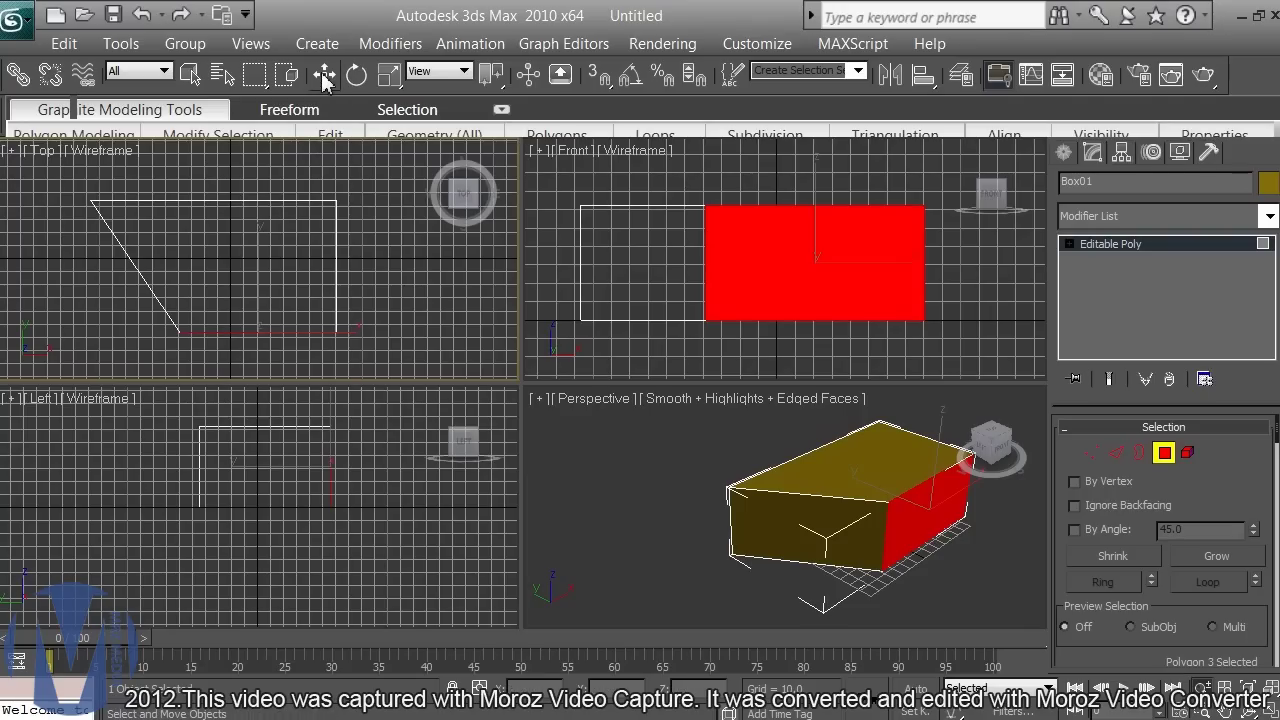
pyautogui.click(324, 78)
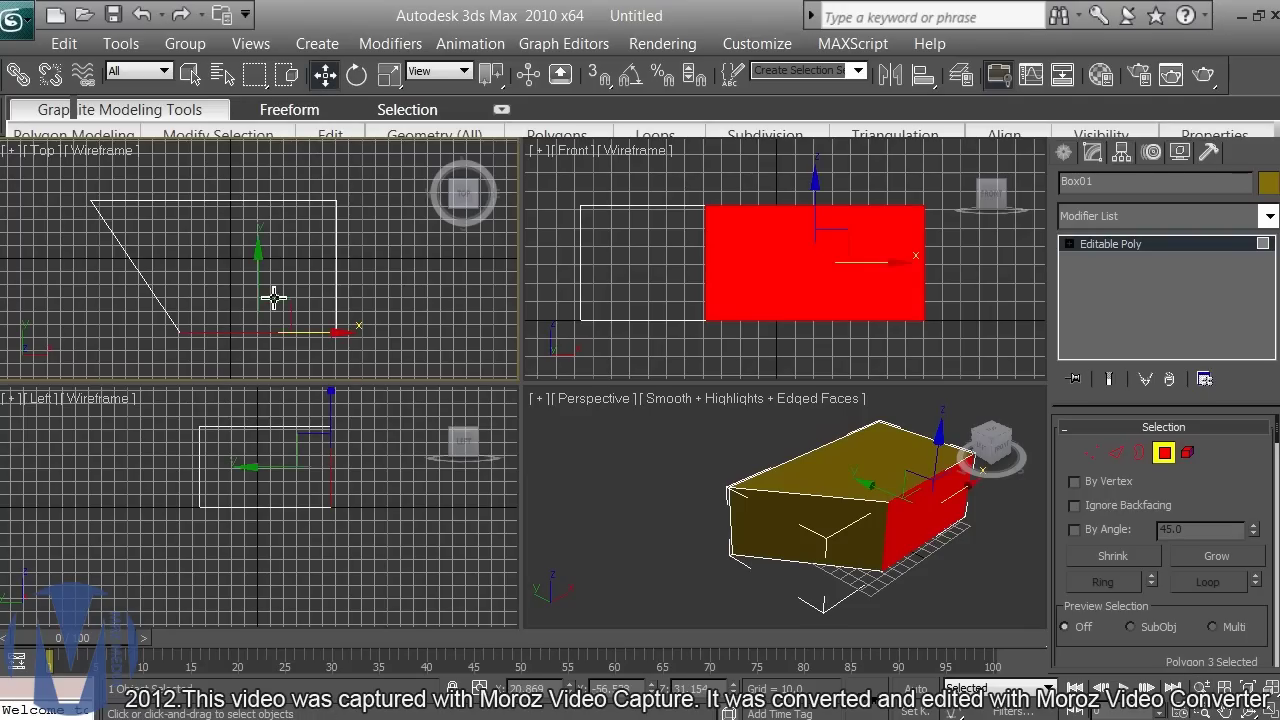
pyautogui.moveTo(262, 291); pyautogui.dragTo(288, 300)
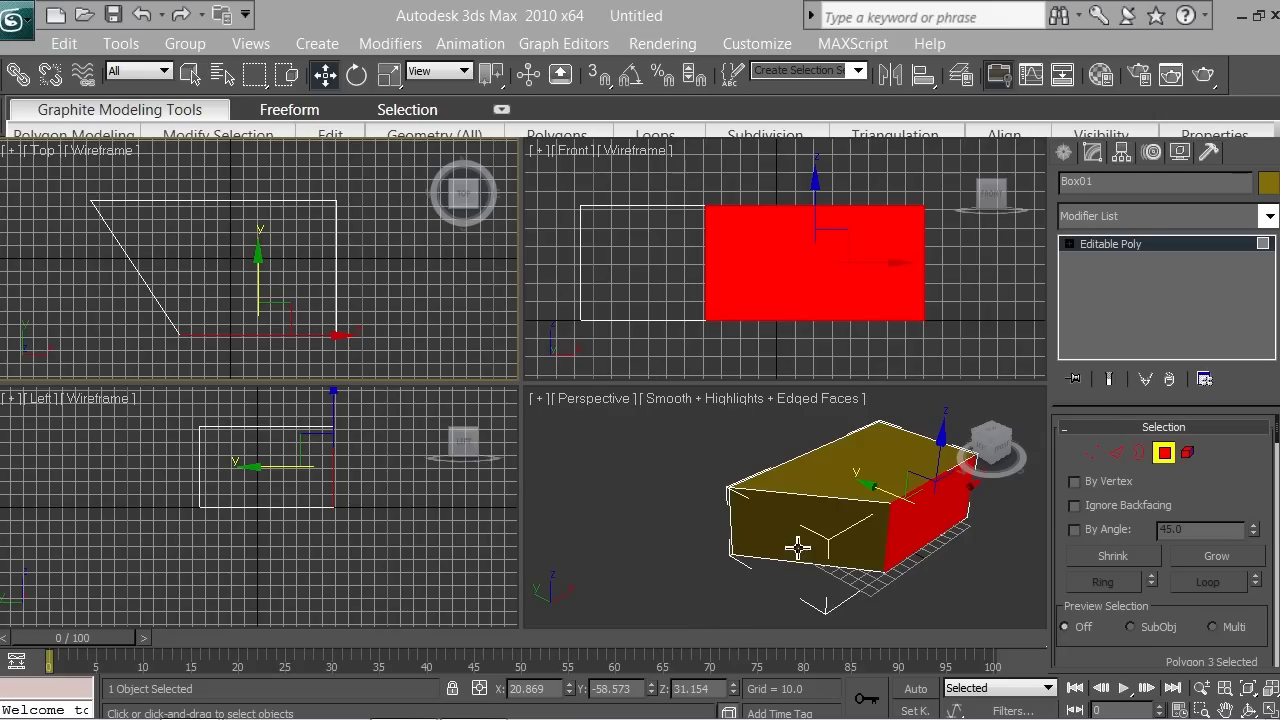
# Step: Render the Perspective viewport and close the rendered frame after viewing it
pyautogui.click(683, 470)
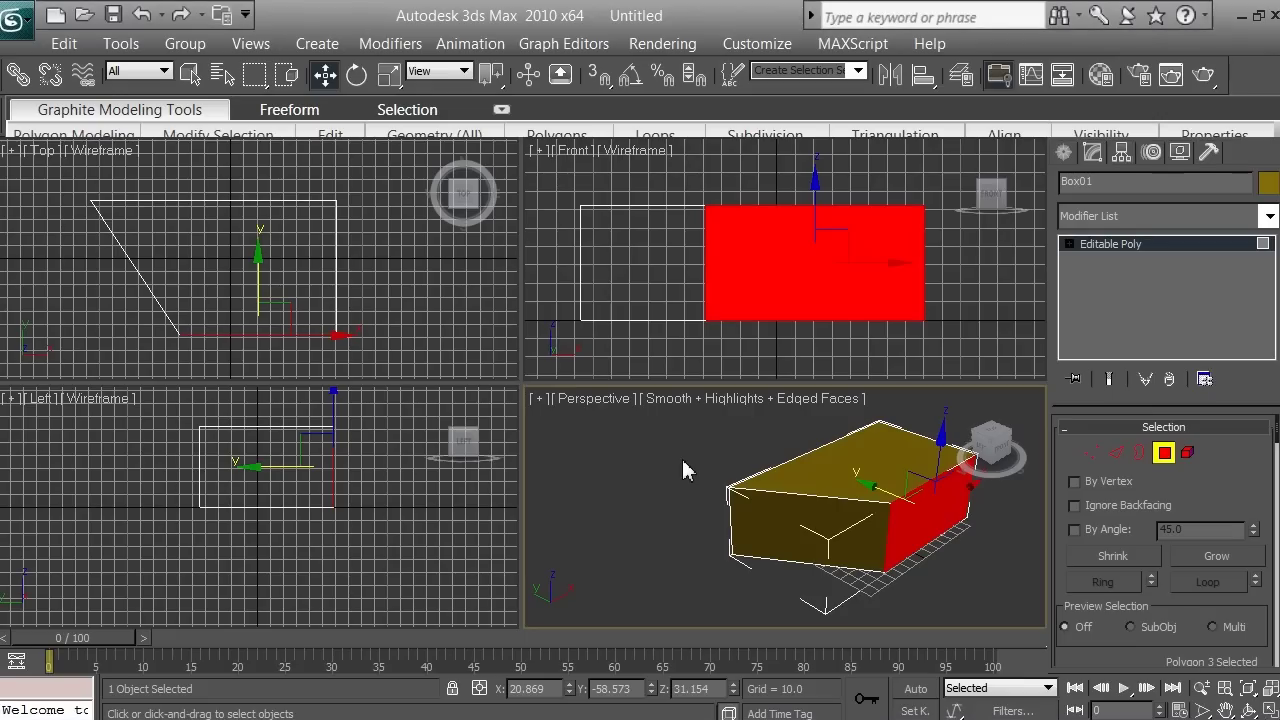
pyautogui.click(678, 42)
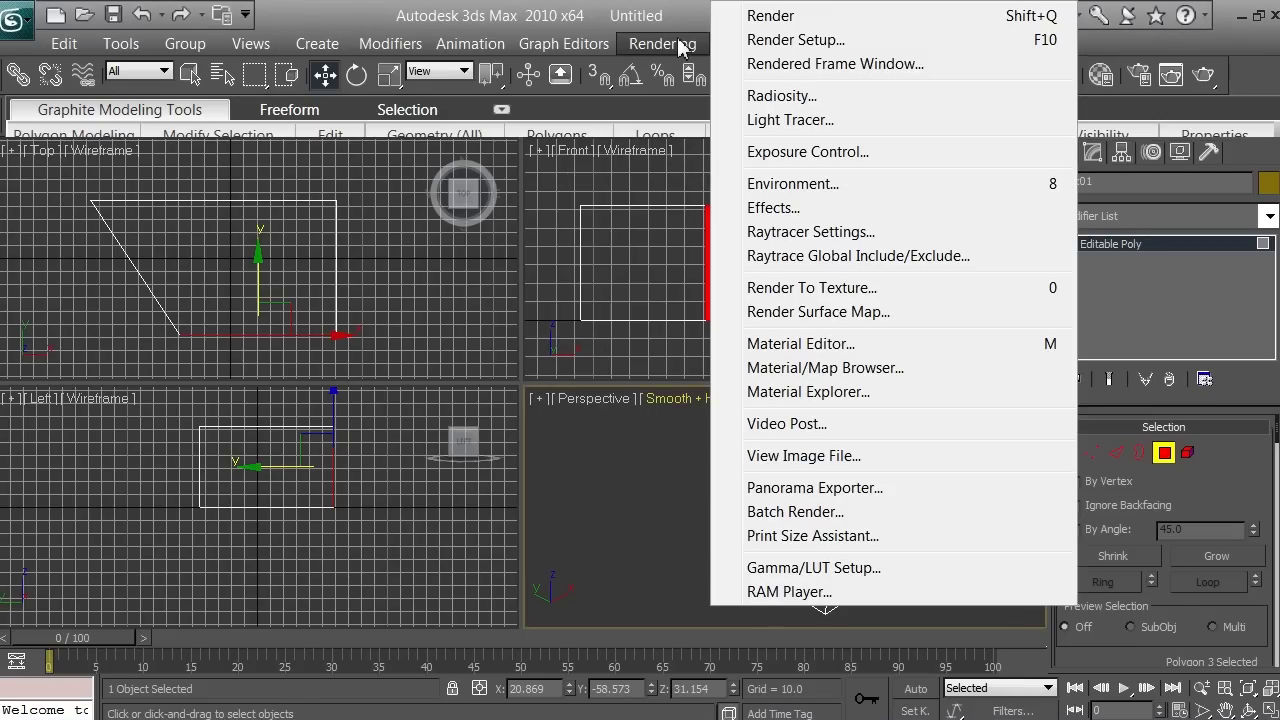
pyautogui.click(751, 17)
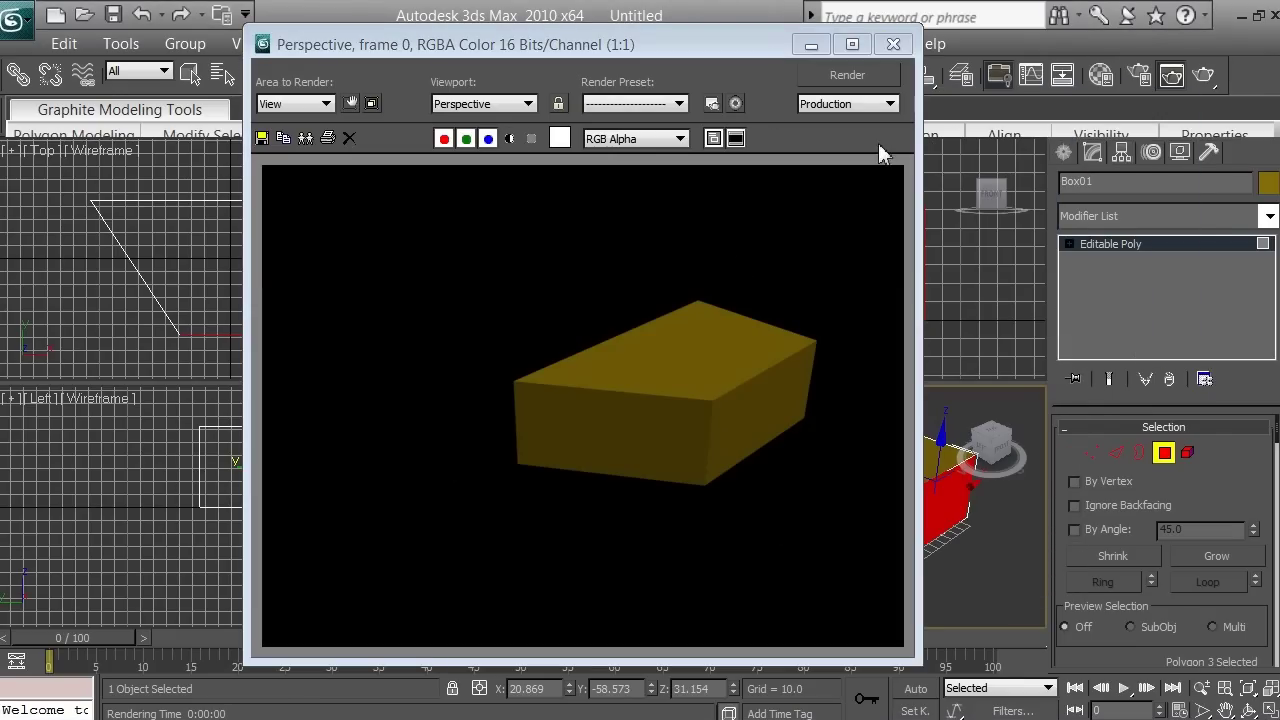
pyautogui.click(893, 44)
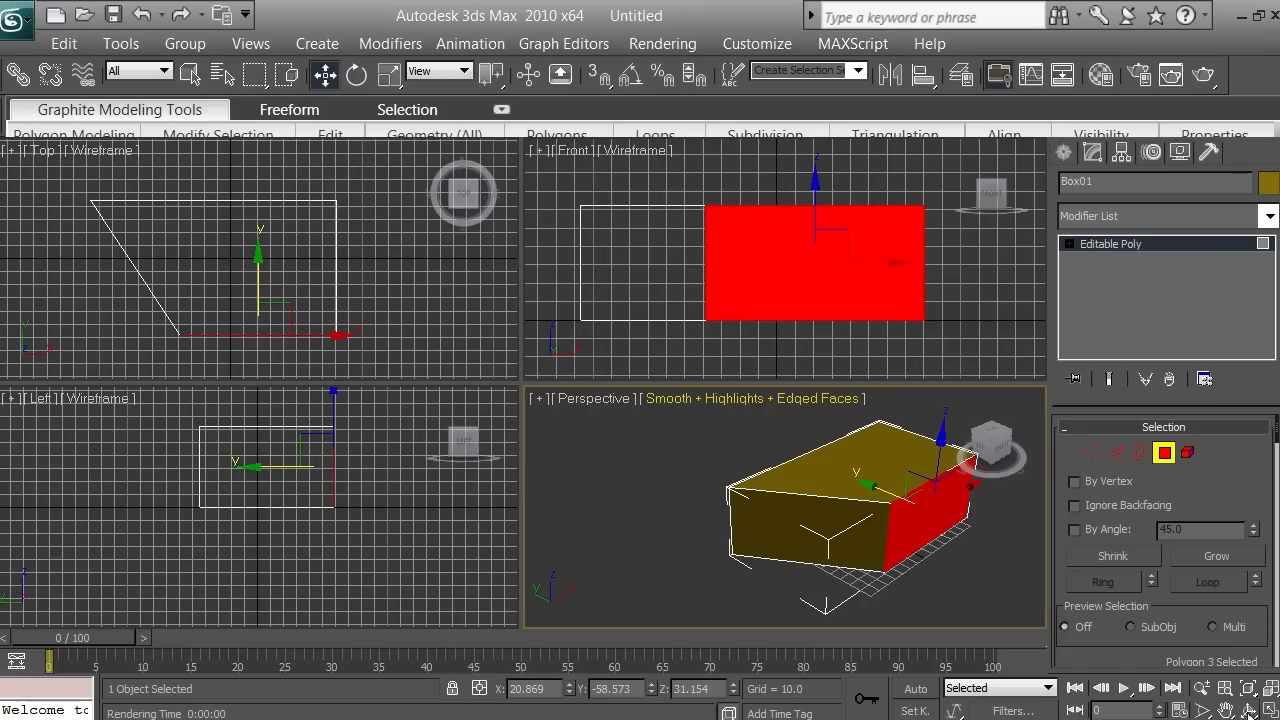
# Step: Render the Perspective viewport from an angle facing the box's slanted end, and close the rendered frame
pyautogui.click(1250, 709)
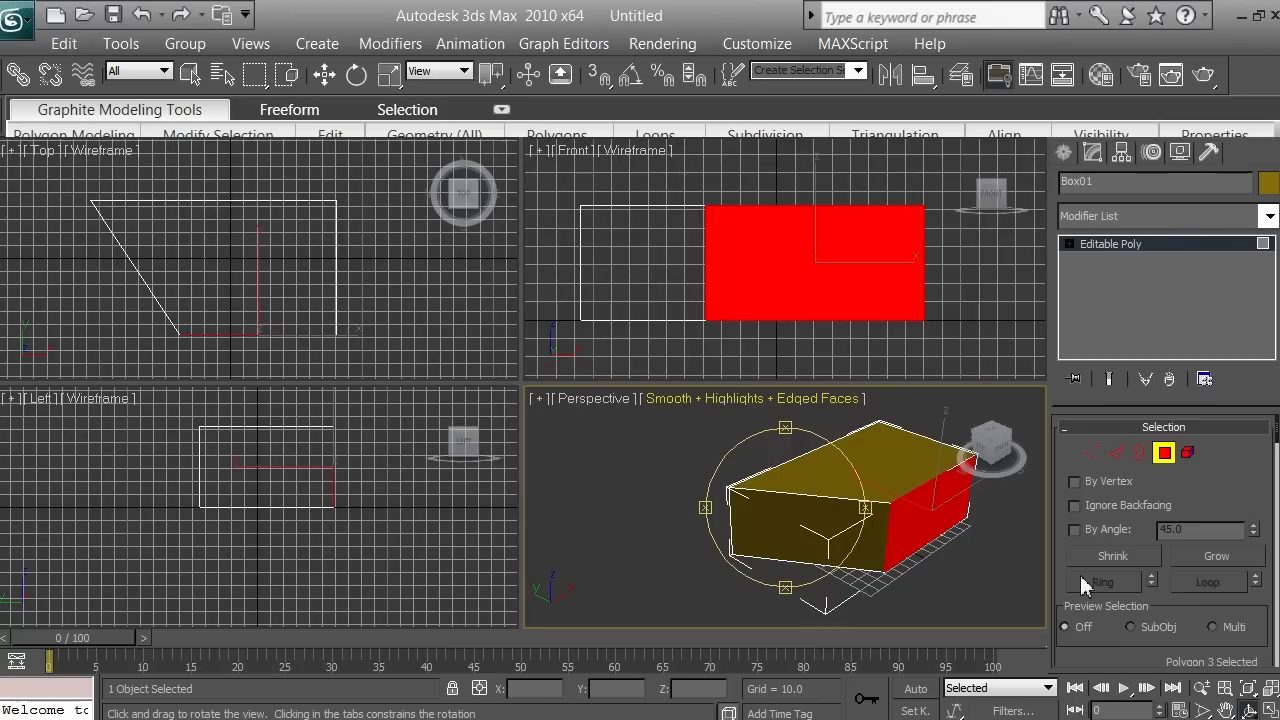
pyautogui.moveTo(865, 515); pyautogui.dragTo(1003, 527)
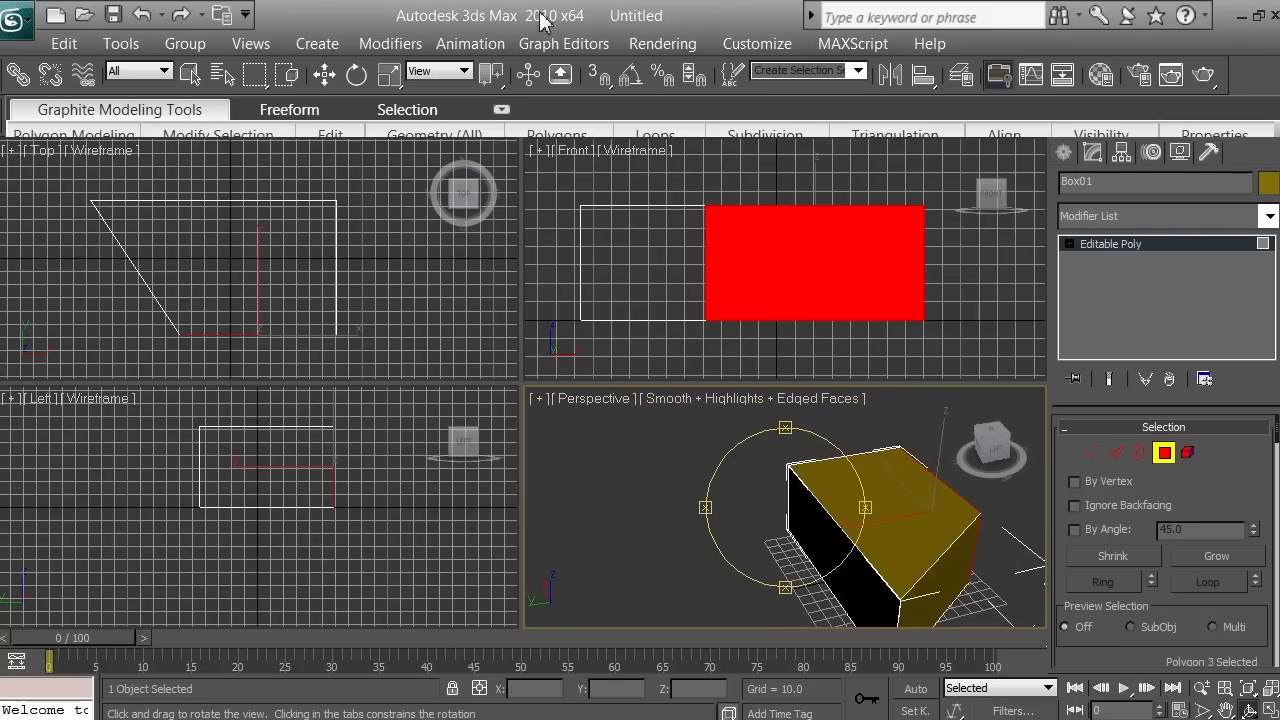
pyautogui.click(664, 44)
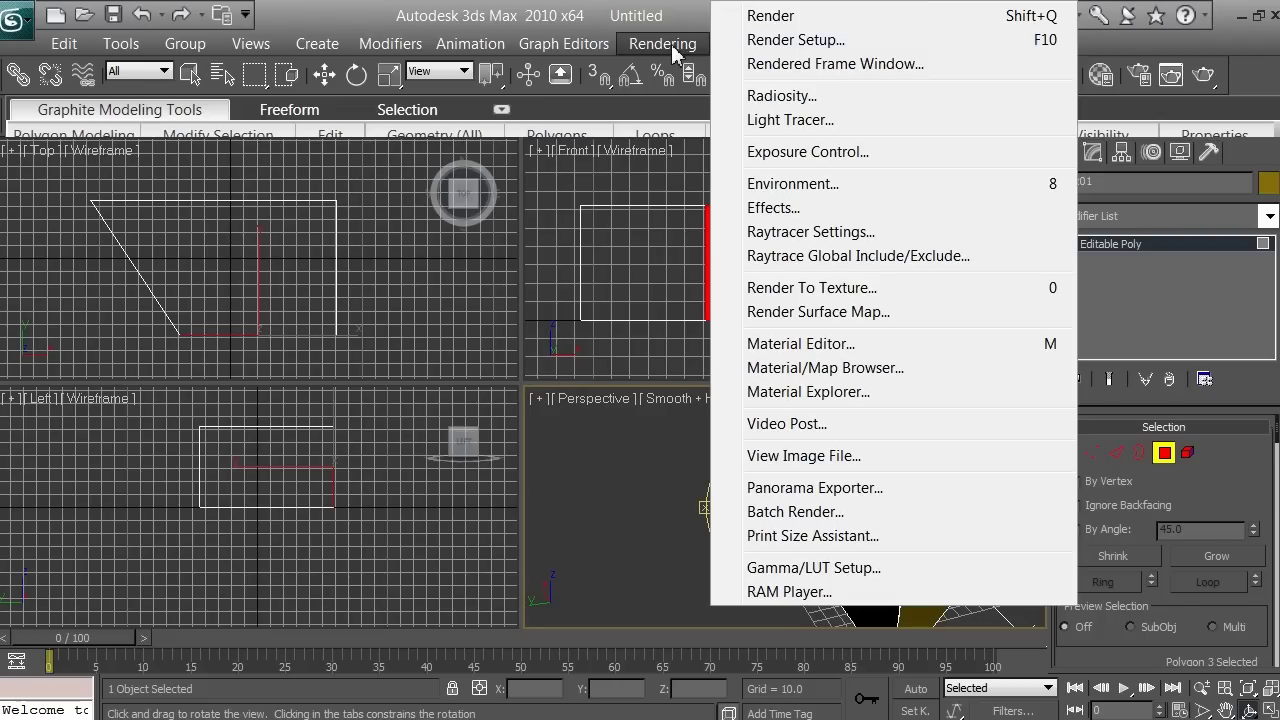
pyautogui.click(770, 16)
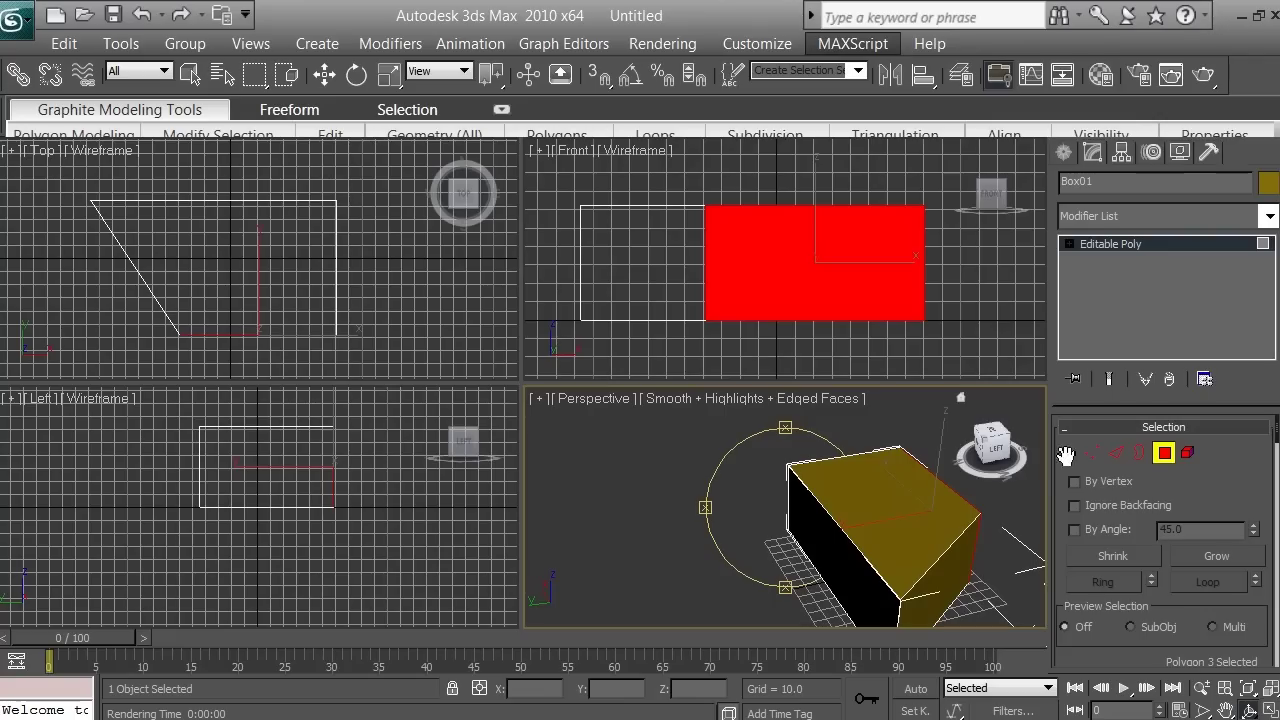
pyautogui.click(891, 45)
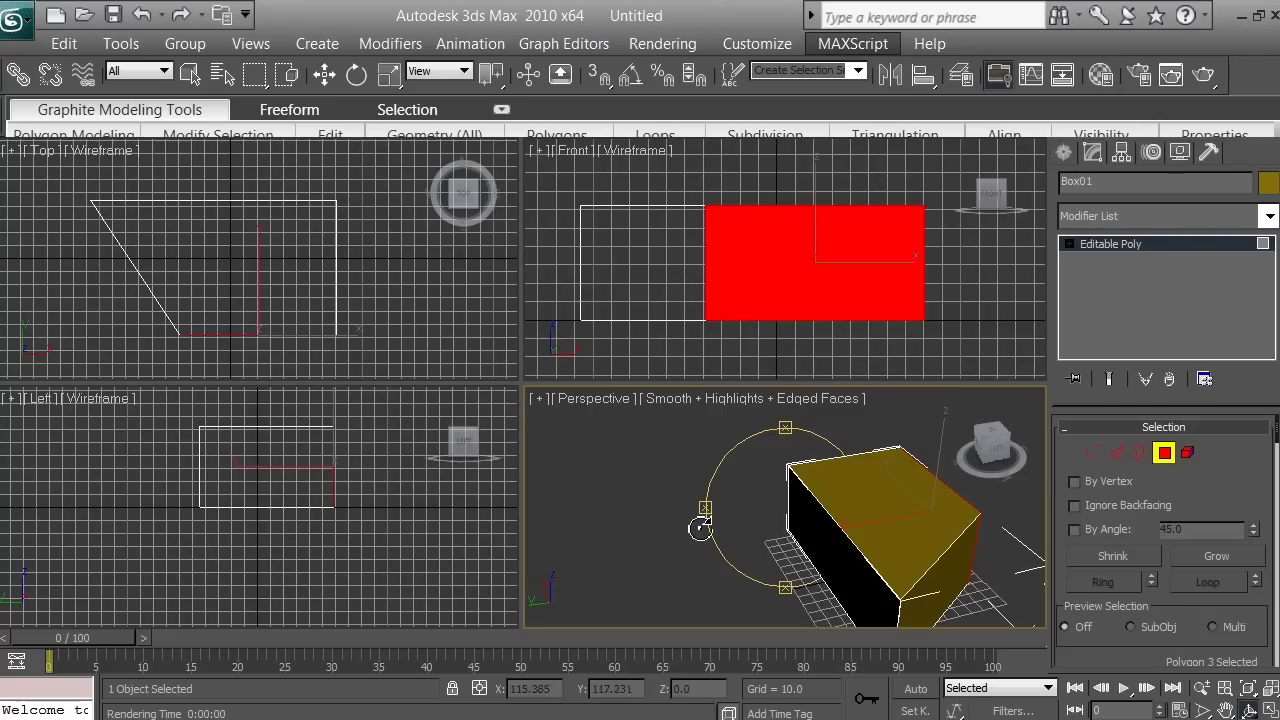
# Step: Render the box from a high angle above its top face, centred in the Perspective viewport, compare the render with the viewport and close it
pyautogui.moveTo(705, 510); pyautogui.dragTo(458, 458)
pyautogui.moveTo(785, 431); pyautogui.dragTo(795, 490)
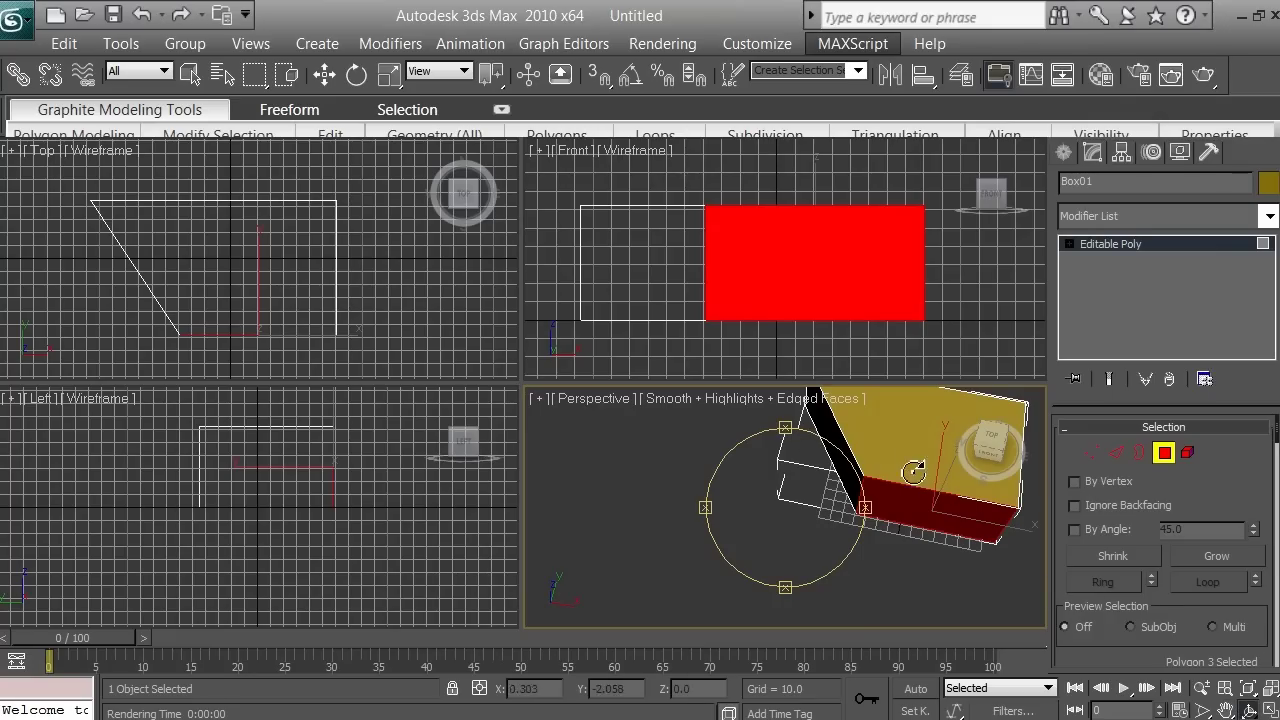
pyautogui.click(1226, 710)
pyautogui.moveTo(907, 506); pyautogui.dragTo(719, 502)
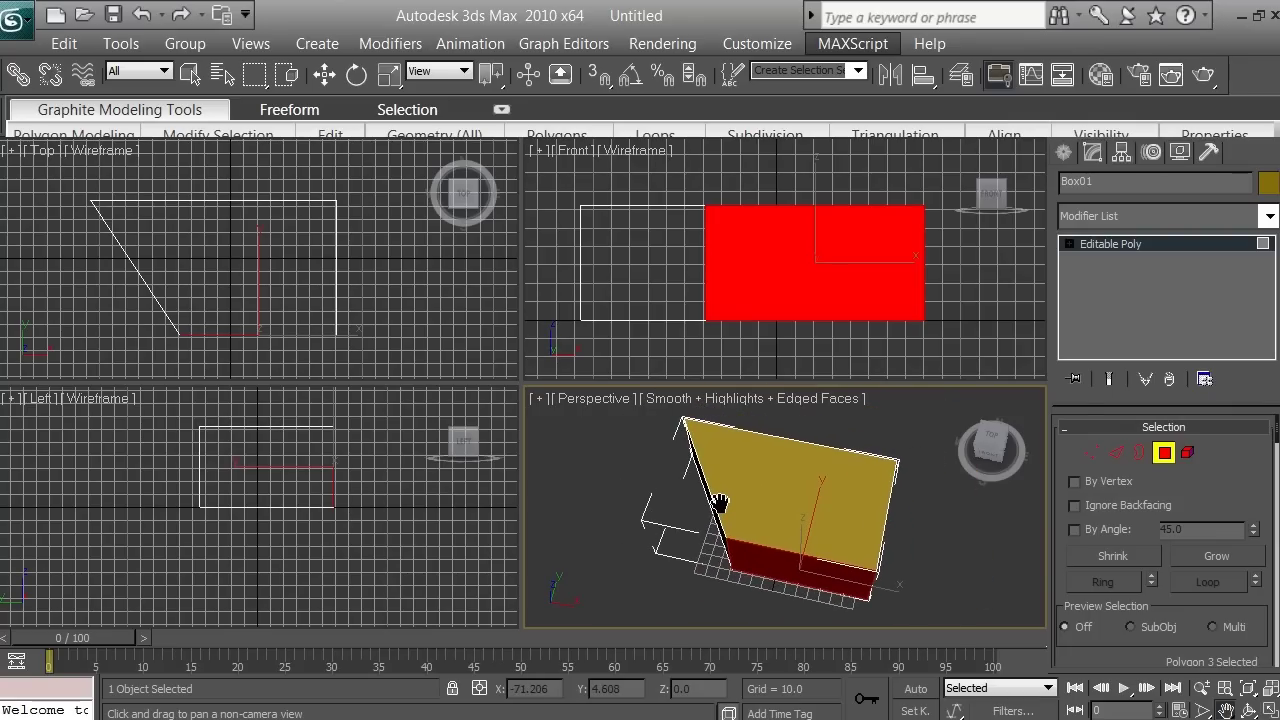
pyautogui.click(665, 44)
pyautogui.click(765, 20)
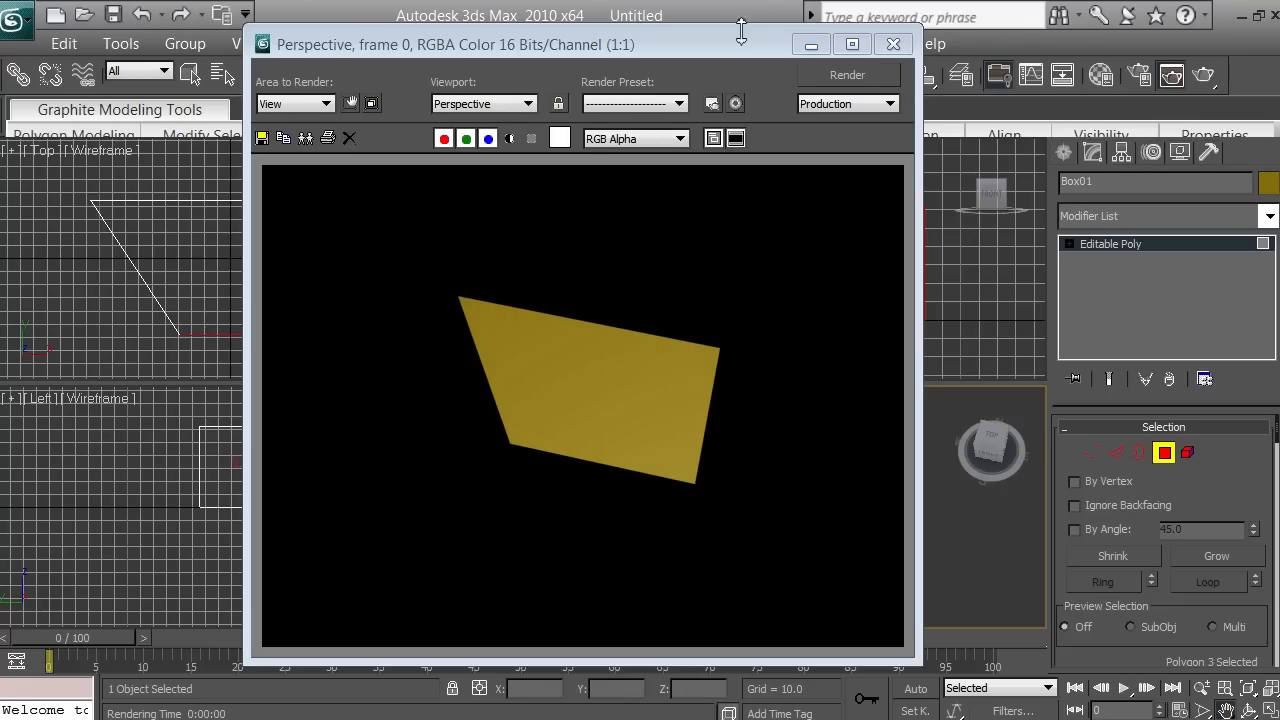
pyautogui.moveTo(741, 32); pyautogui.dragTo(495, 32)
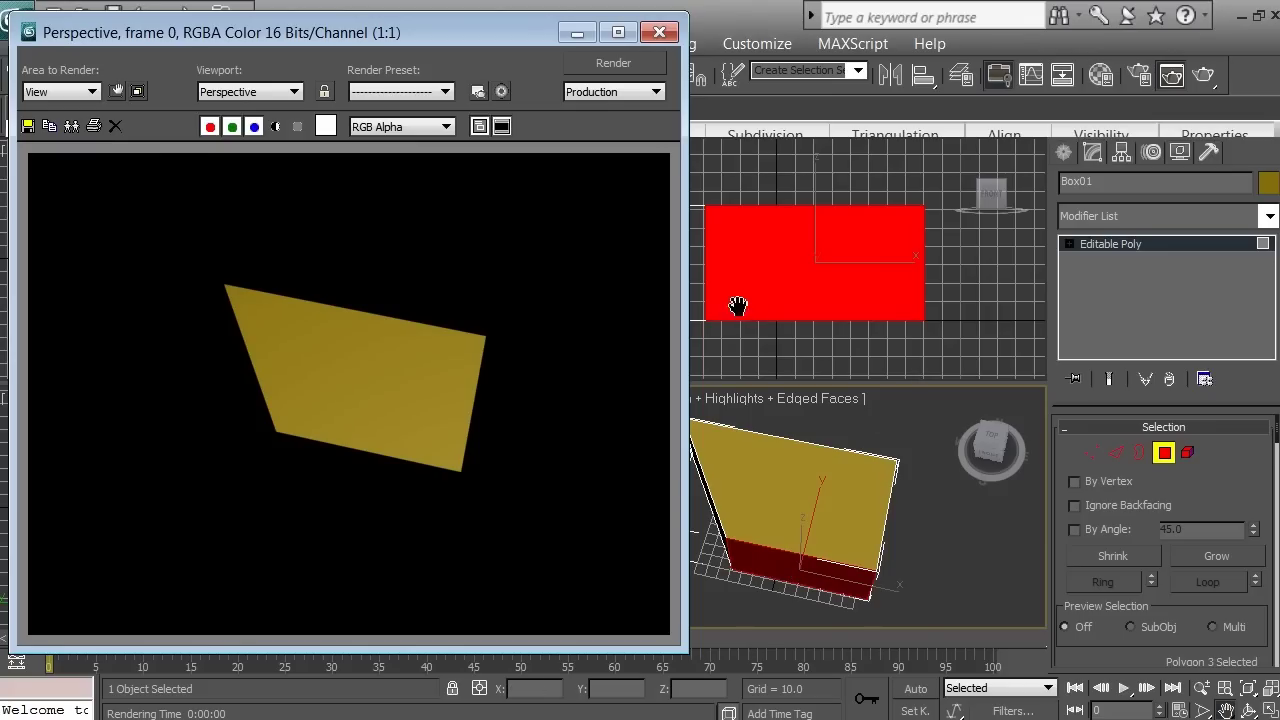
pyautogui.click(662, 36)
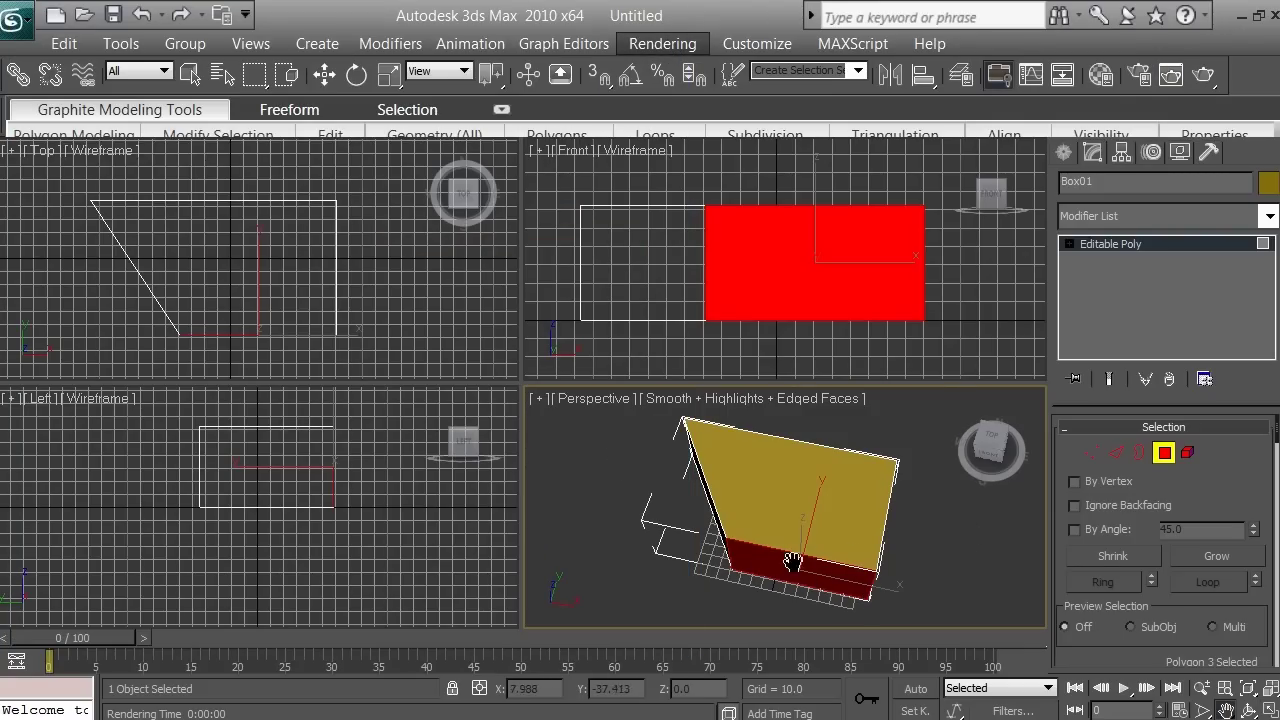
# Step: Leave polygon editing and move the whole box back and forth along the X axis, ending at about X 50.4
pyautogui.click(1164, 453)
pyautogui.press('w')
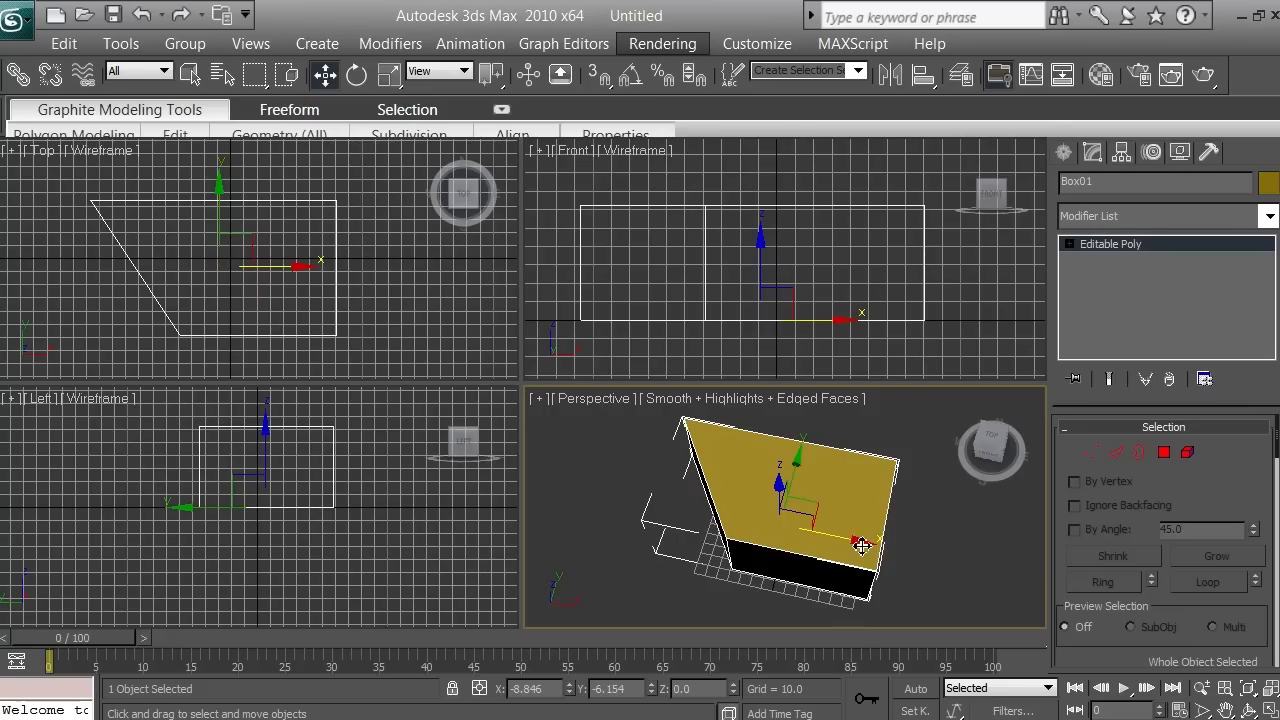
pyautogui.moveTo(861, 543); pyautogui.dragTo(830, 567)
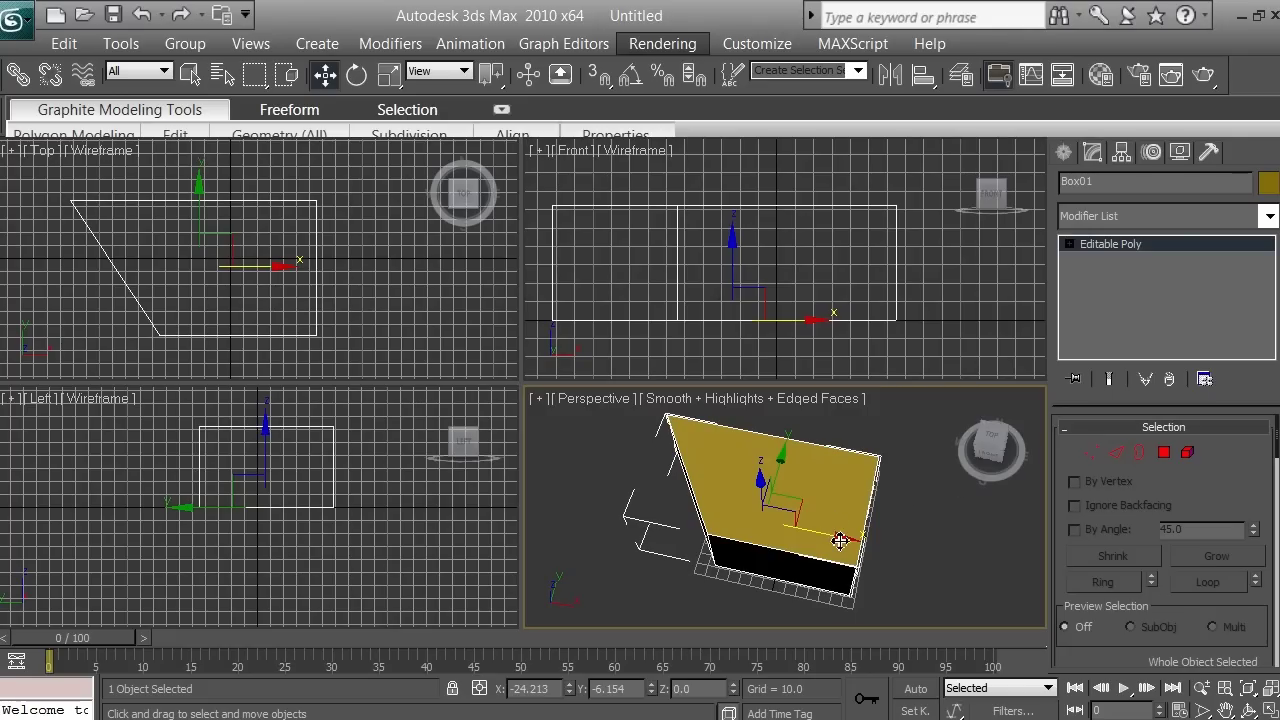
pyautogui.moveTo(838, 540); pyautogui.dragTo(803, 532)
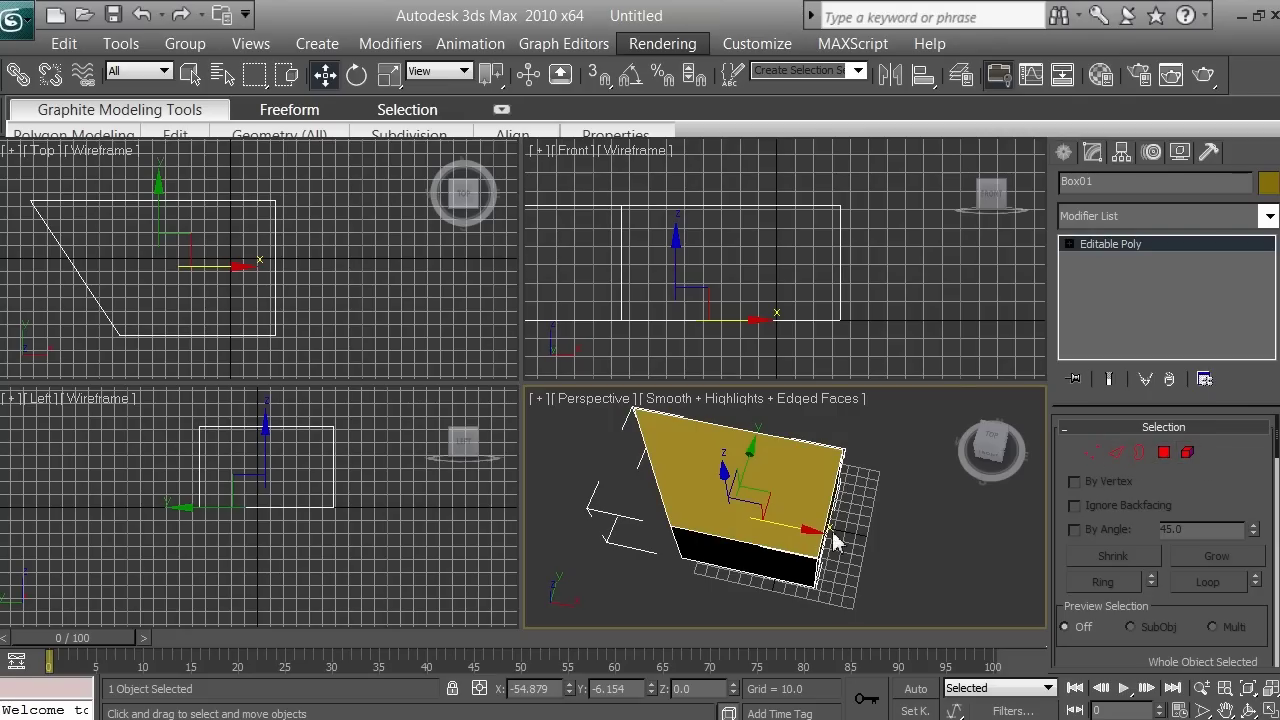
pyautogui.moveTo(817, 530); pyautogui.dragTo(930, 526)
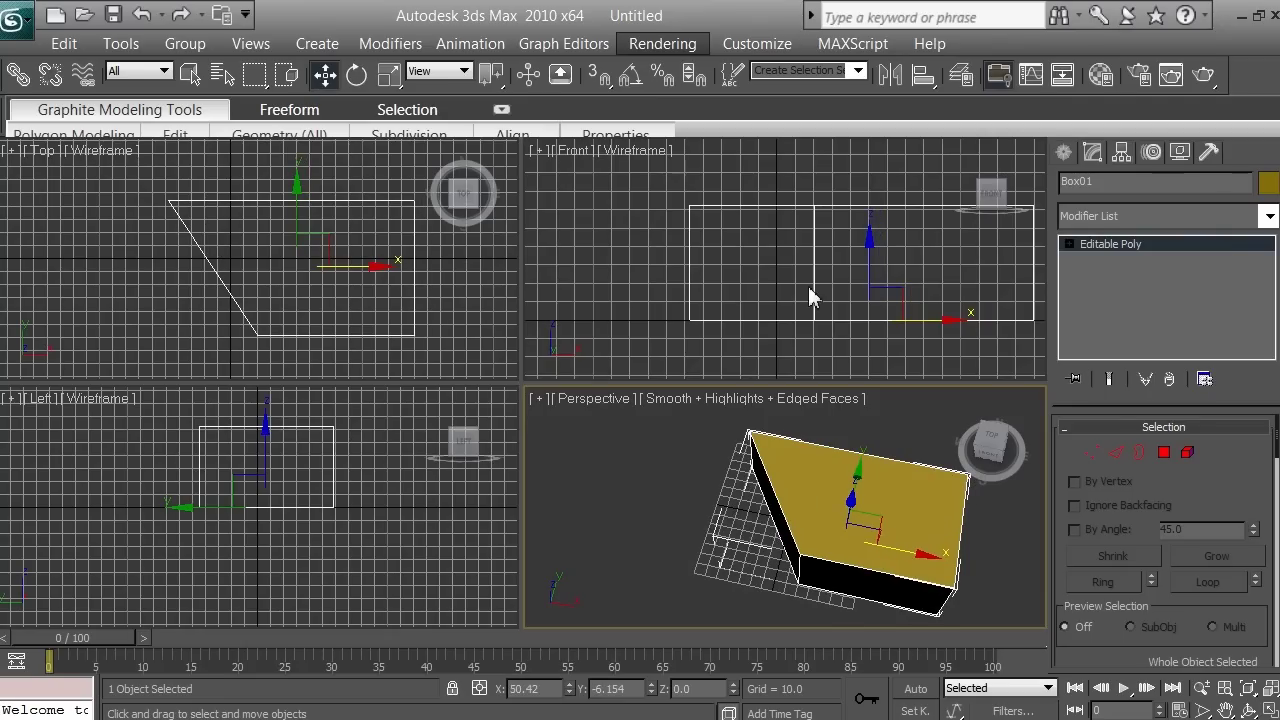
# Step: Rotate the whole box slightly about its Y axis in the Perspective viewport, to about -2.8 degrees
pyautogui.click(1249, 710)
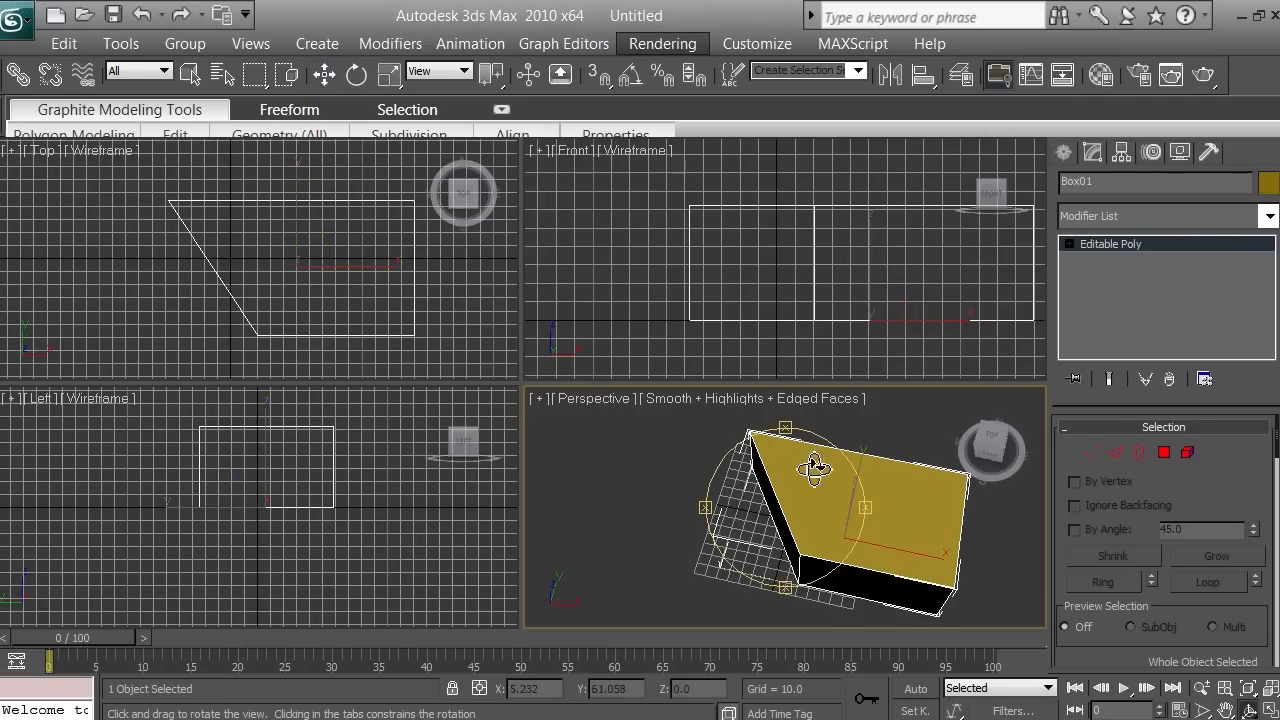
pyautogui.moveTo(786, 434); pyautogui.dragTo(780, 372)
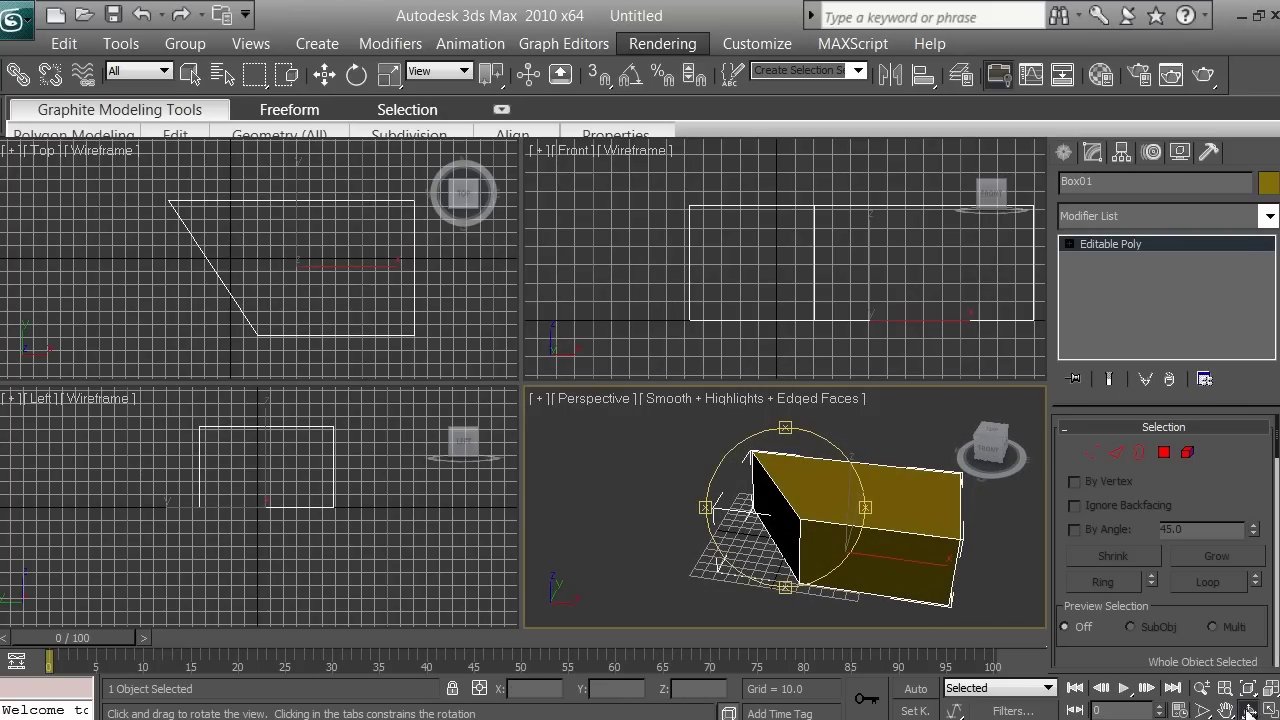
pyautogui.moveTo(860, 510); pyautogui.dragTo(946, 520)
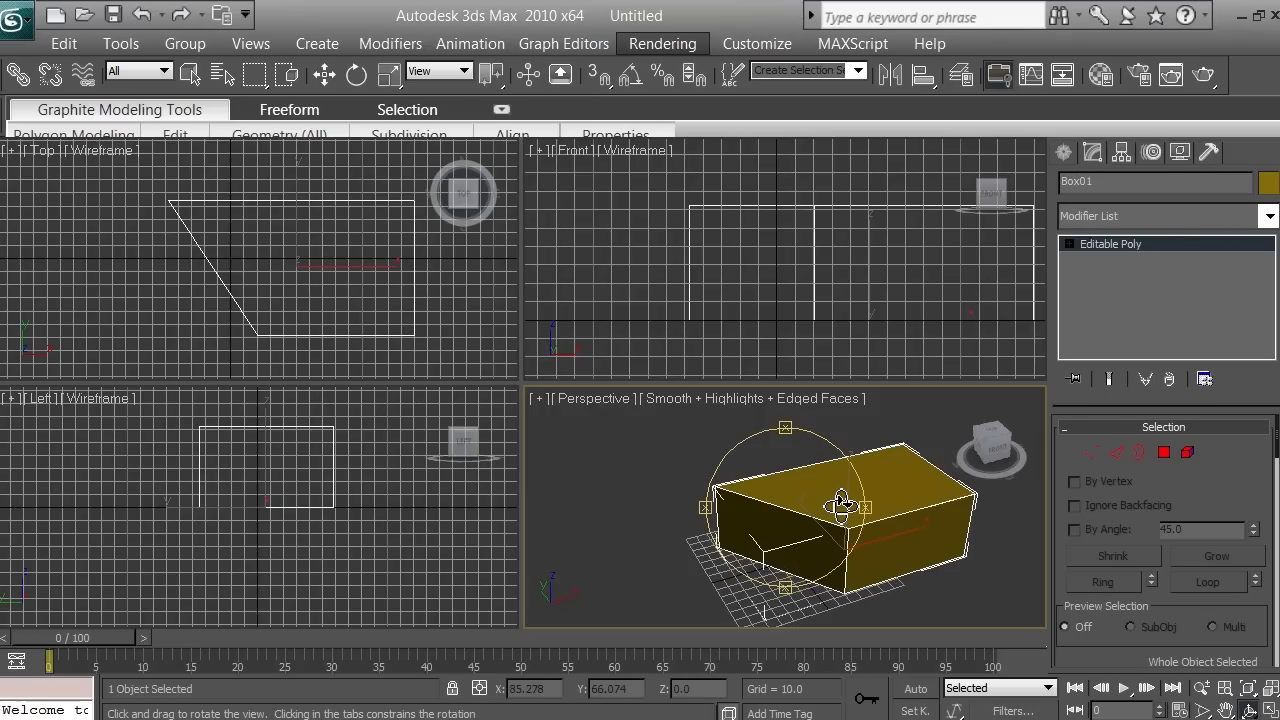
pyautogui.click(356, 77)
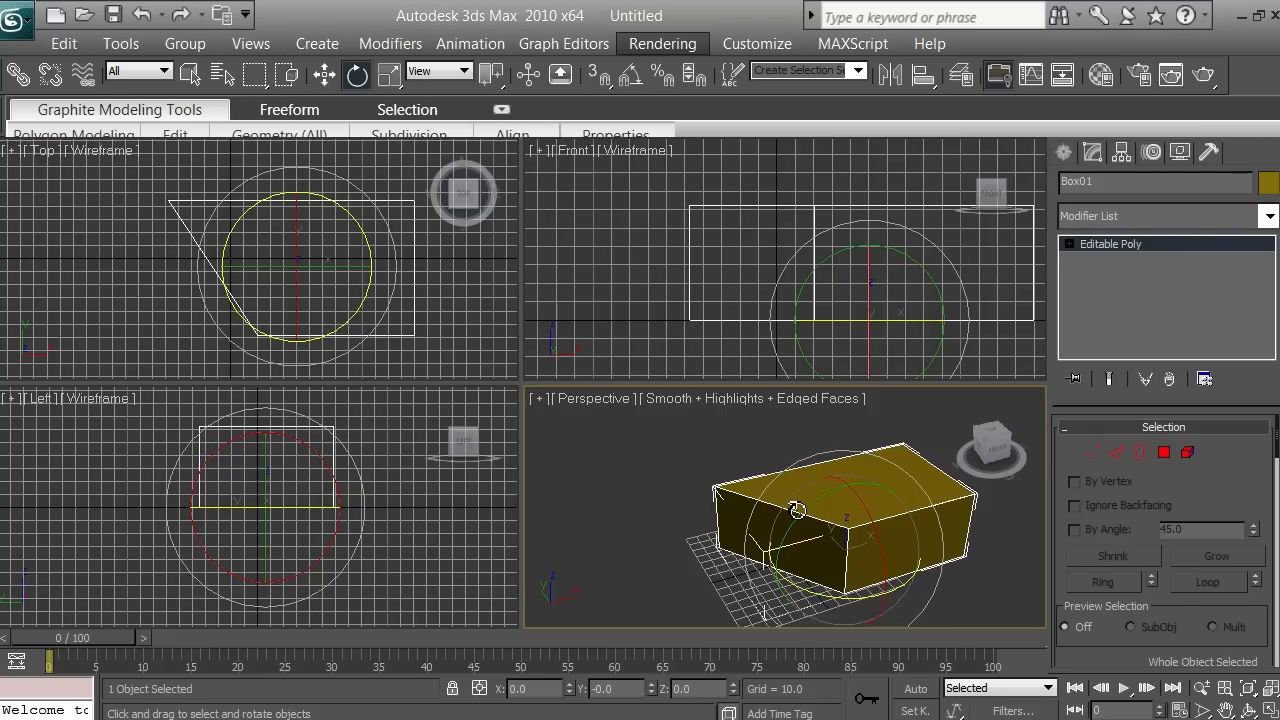
pyautogui.moveTo(810, 507)
pyautogui.mouseDown()
pyautogui.moveTo(776, 544)
pyautogui.moveTo(815, 522)
pyautogui.moveTo(807, 530)
pyautogui.mouseUp()
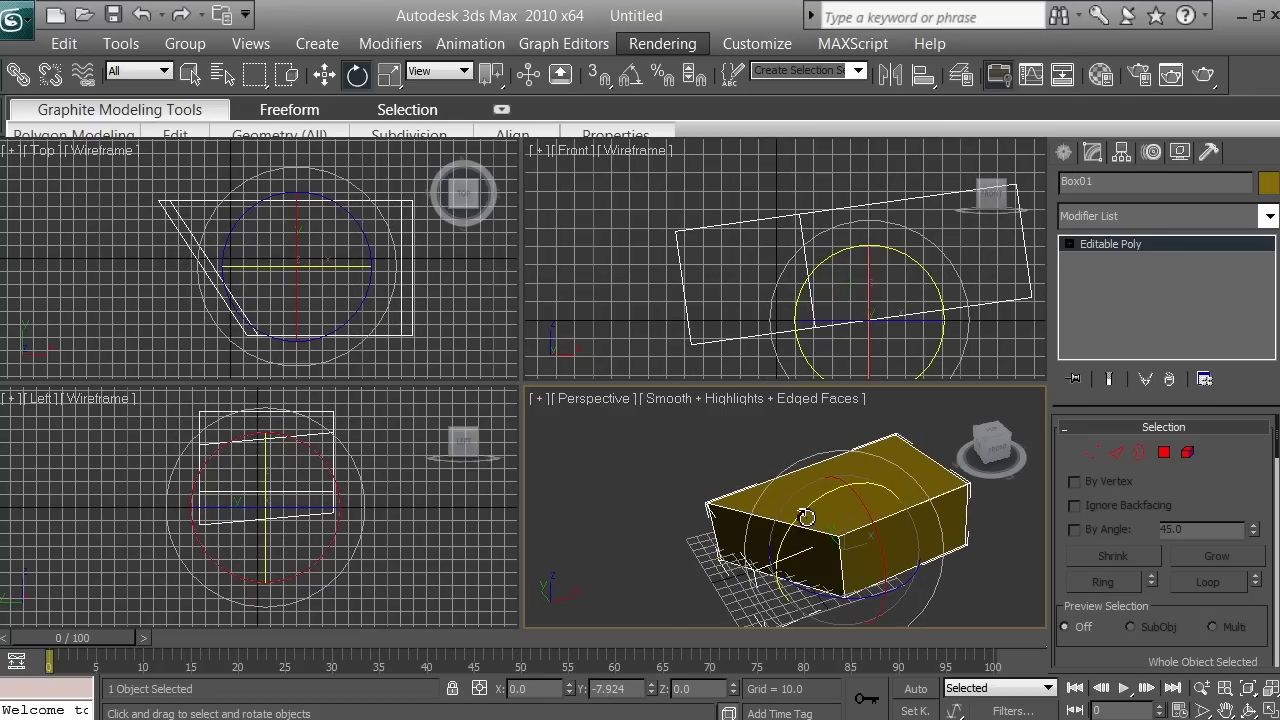
pyautogui.moveTo(806, 517)
pyautogui.mouseDown()
pyautogui.moveTo(772, 548)
pyautogui.moveTo(806, 525)
pyautogui.mouseUp()
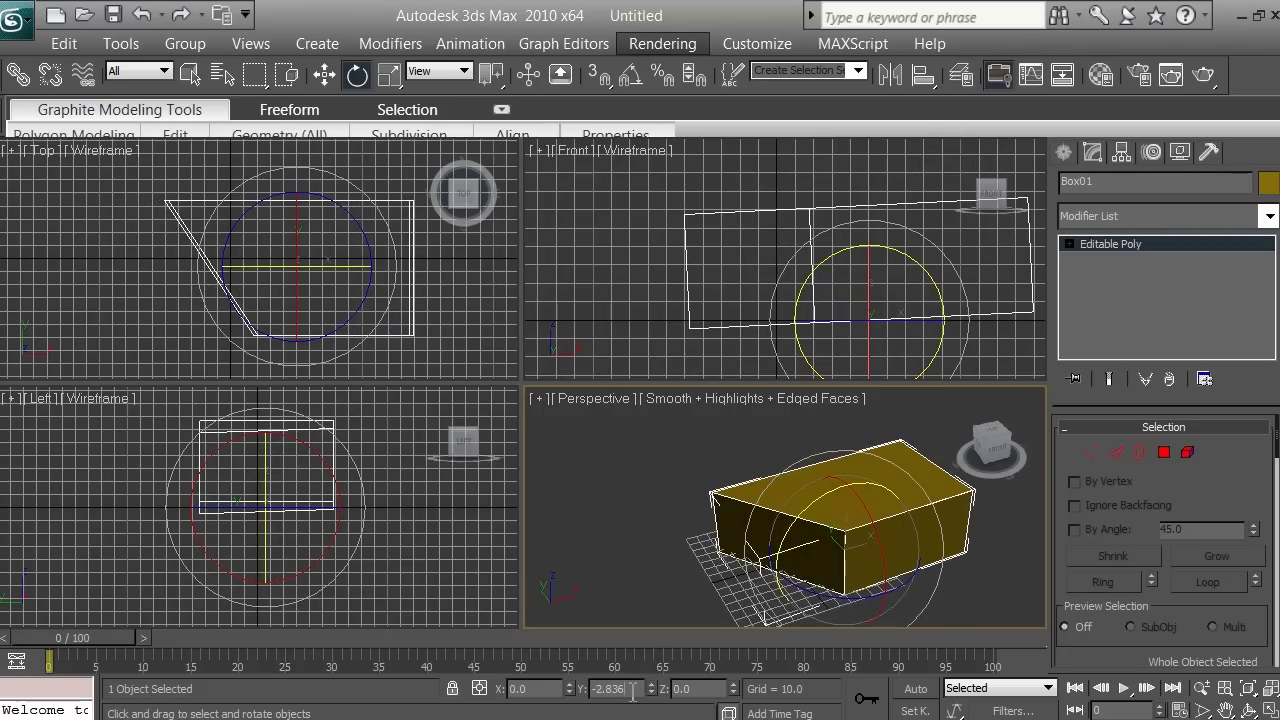